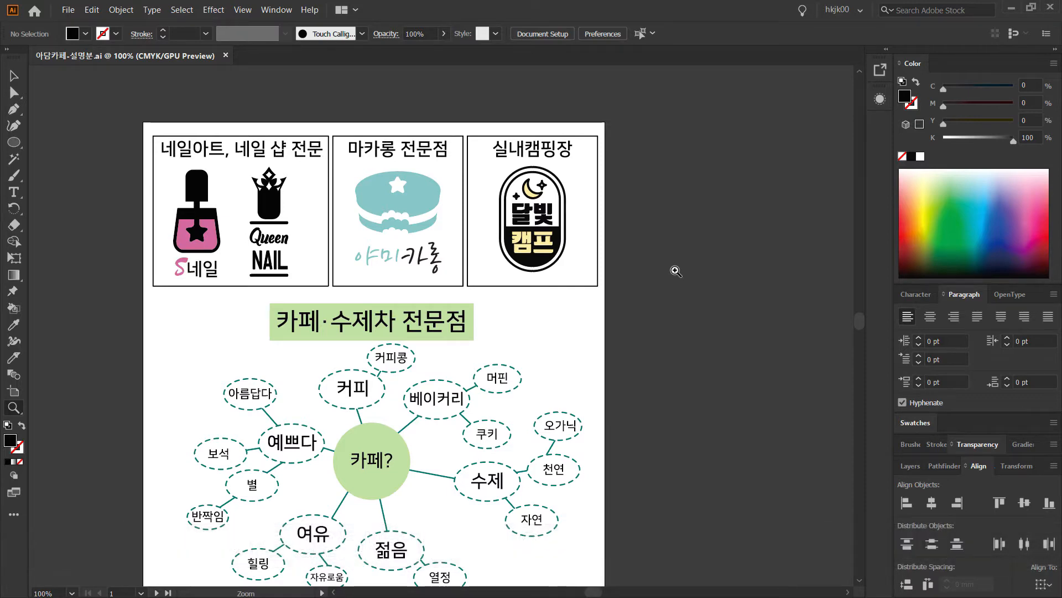
# Step: Review the sample logos, the café keyword mind map and the '아담카페' name meaning across the reference artboard
pyautogui.click(336, 243)
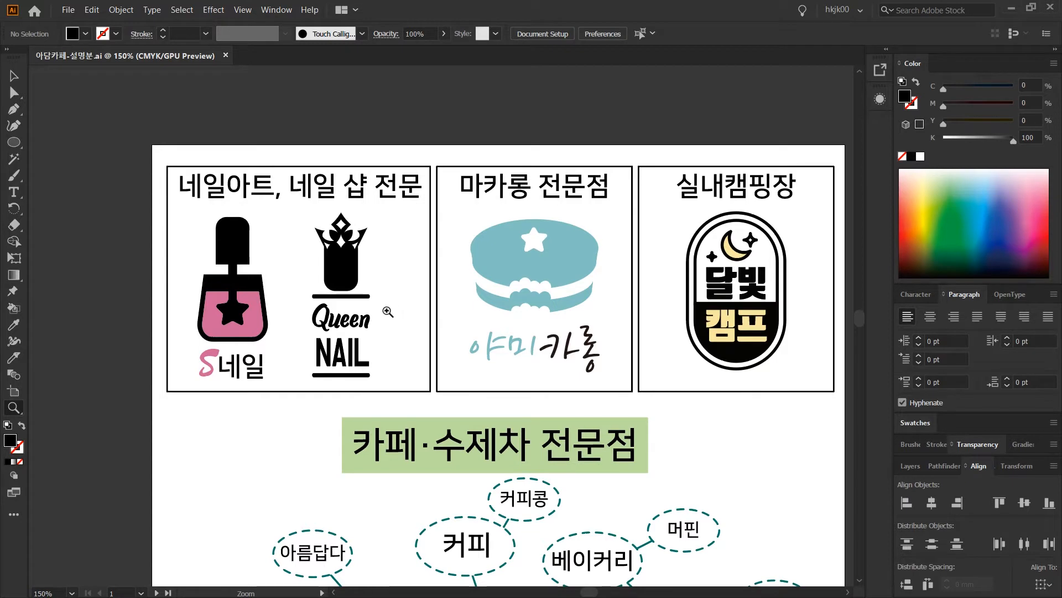
pyautogui.moveTo(441, 315); pyautogui.dragTo(313, 322)
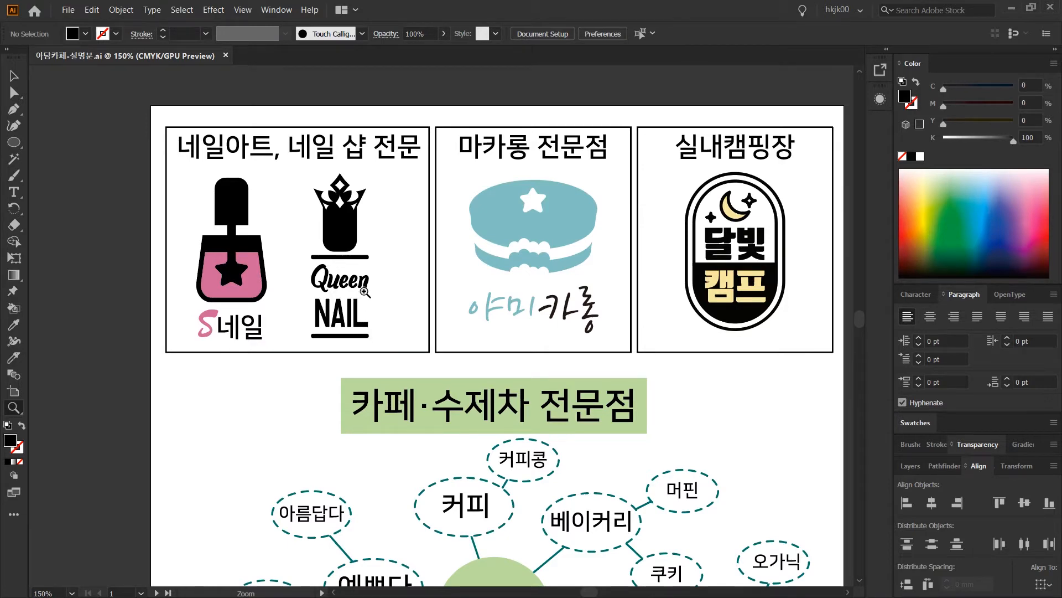
pyautogui.moveTo(492, 357); pyautogui.dragTo(449, 131)
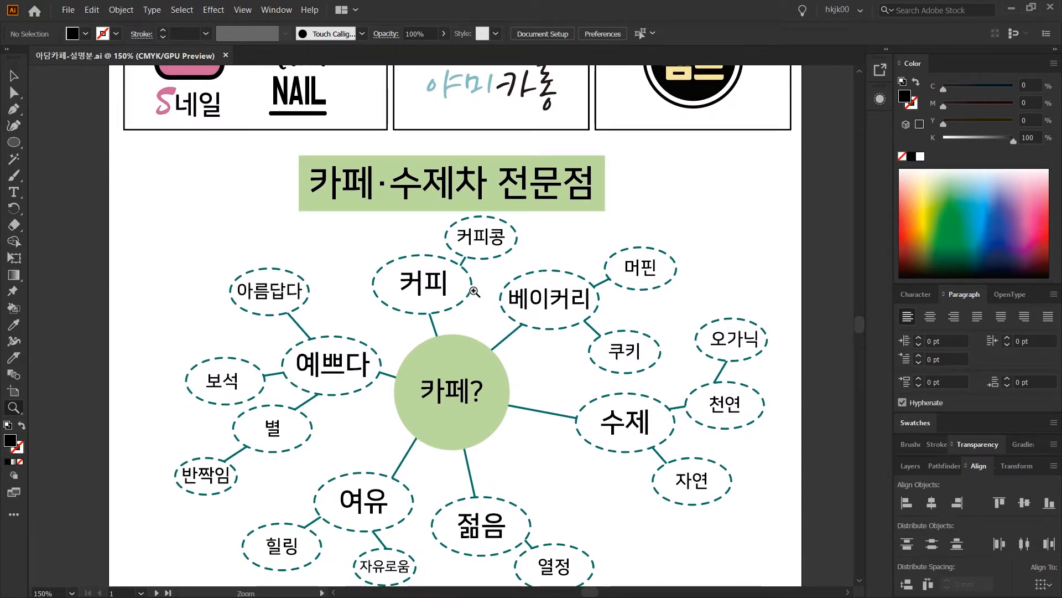
pyautogui.scroll(-2, 469, 280)
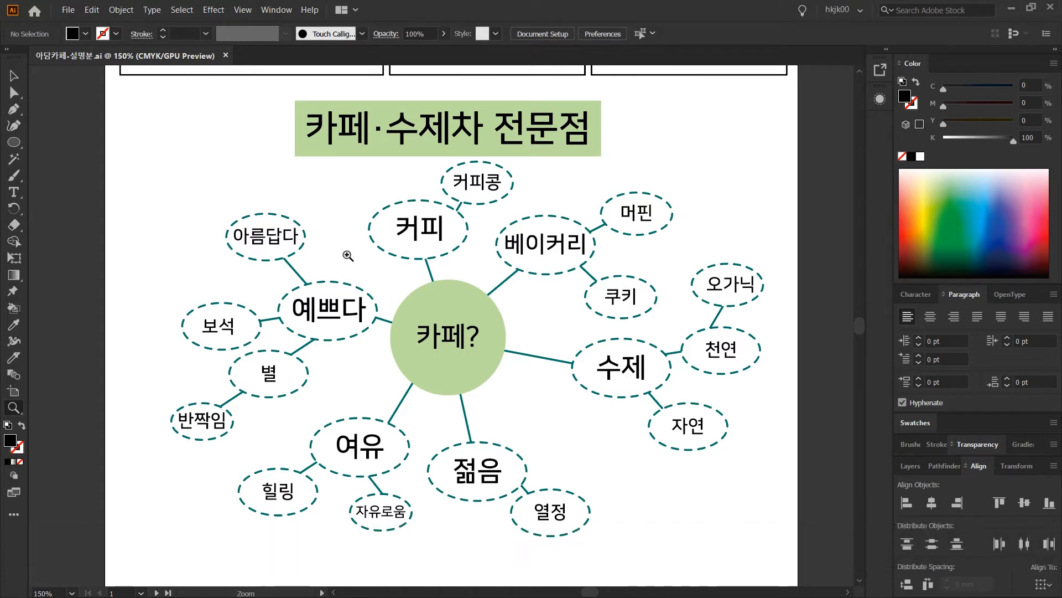
pyautogui.press('space')
pyautogui.moveTo(364, 259); pyautogui.dragTo(340, 250)
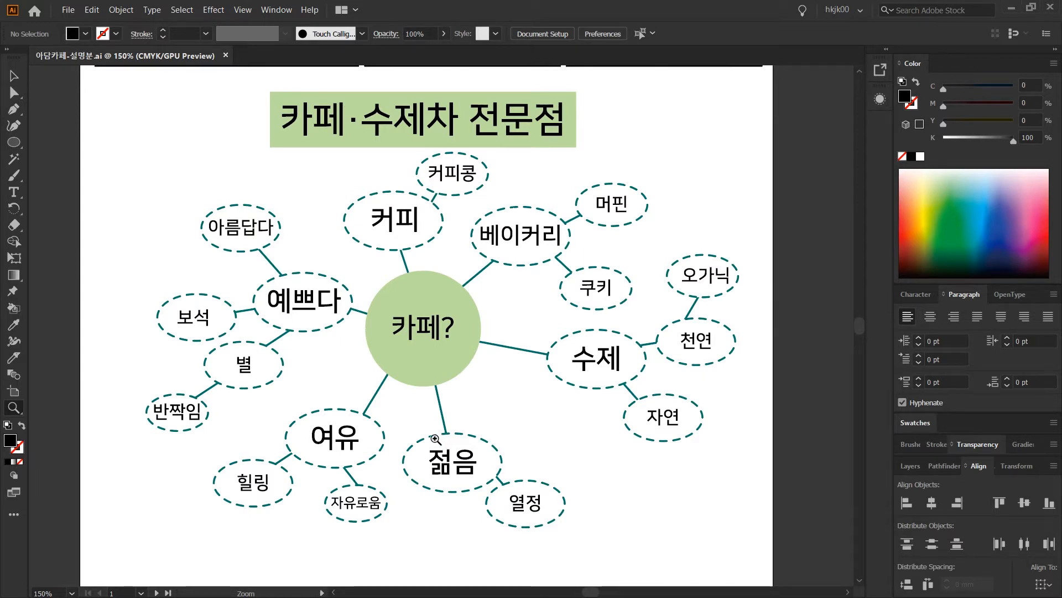
pyautogui.press('space')
pyautogui.scroll(-6, 441, 464)
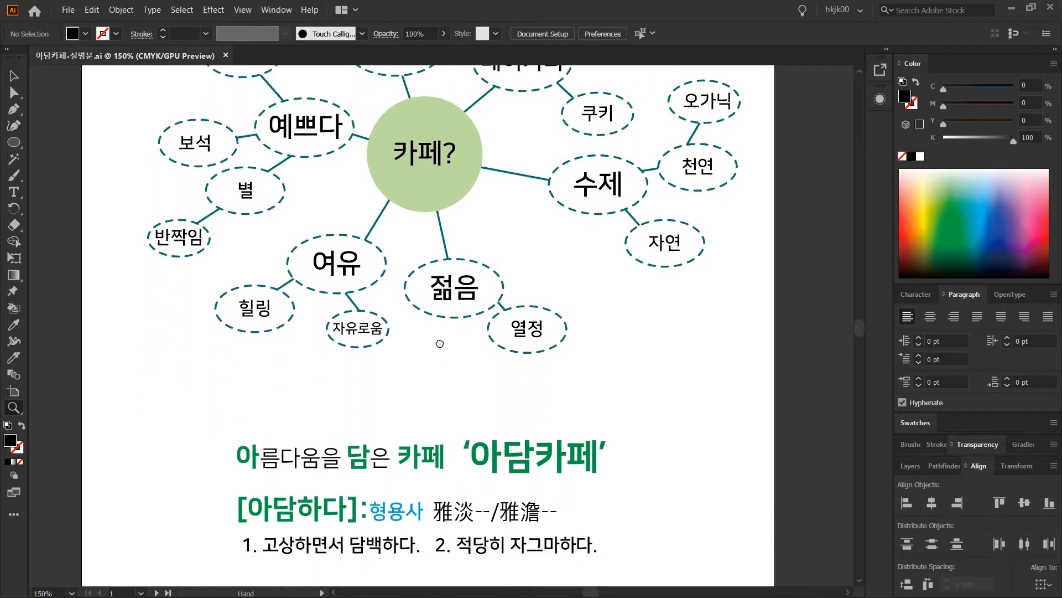
pyautogui.moveTo(455, 409); pyautogui.dragTo(447, 302)
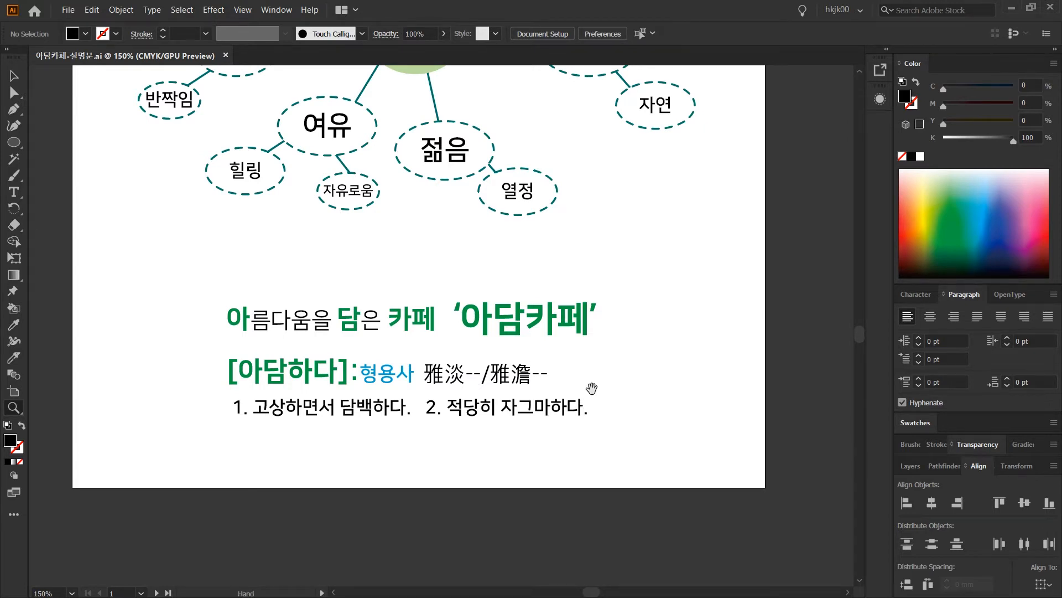
pyautogui.scroll(3, 602, 409)
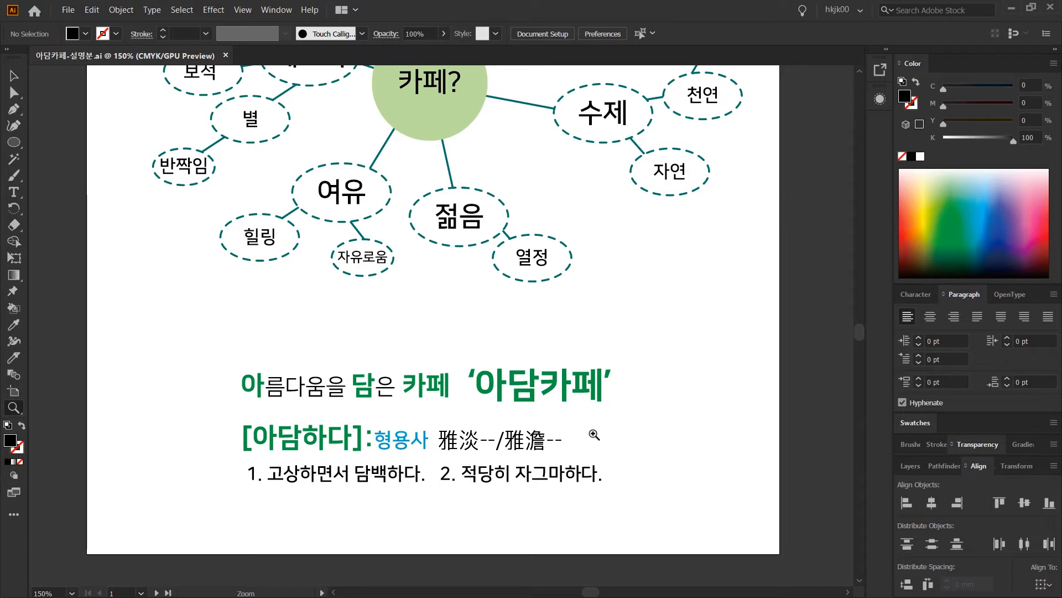
pyautogui.scroll(-1, 593, 434)
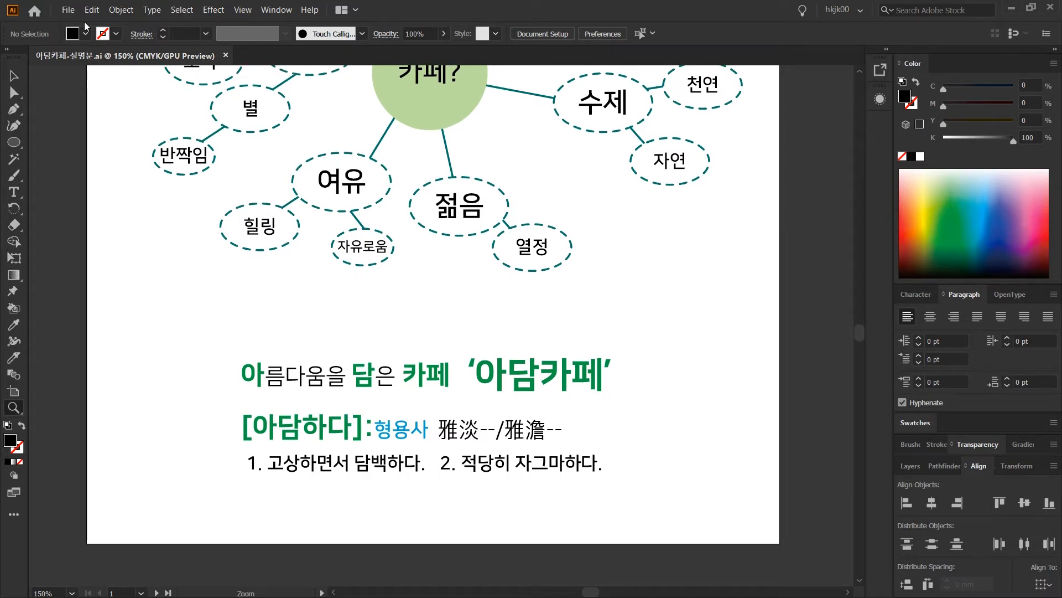
# Step: Create a new document with one portrait A4 artboard, 210 mm wide and 297 mm high
pyautogui.click(68, 10)
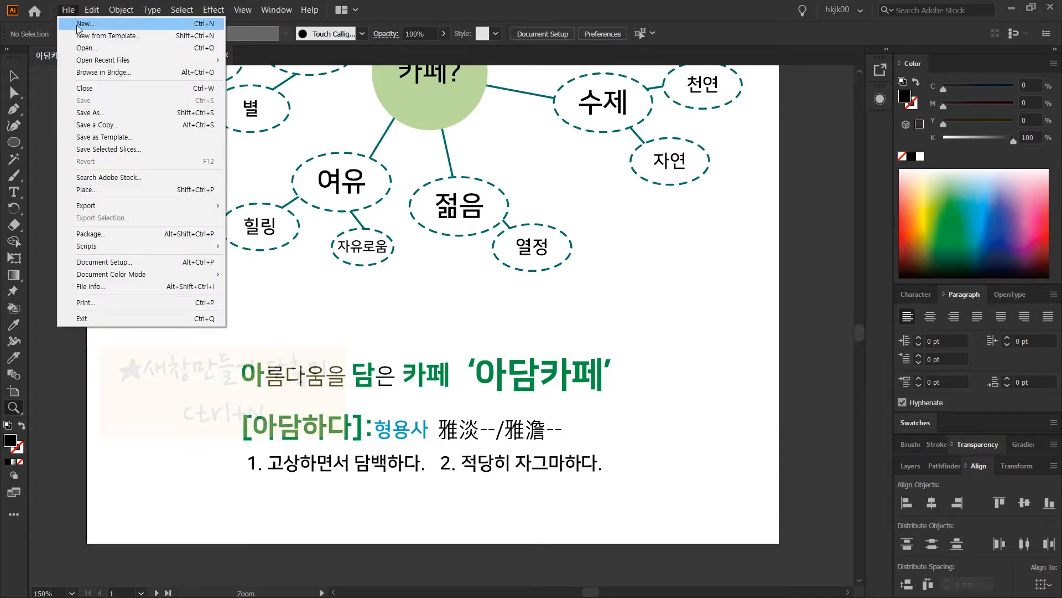
pyautogui.click(76, 24)
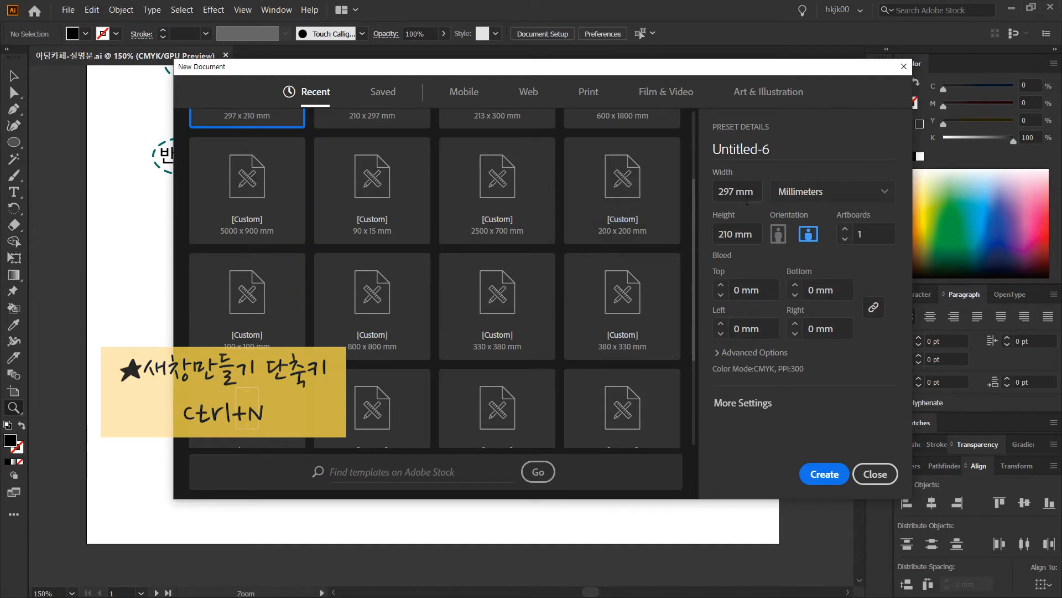
pyautogui.click(777, 233)
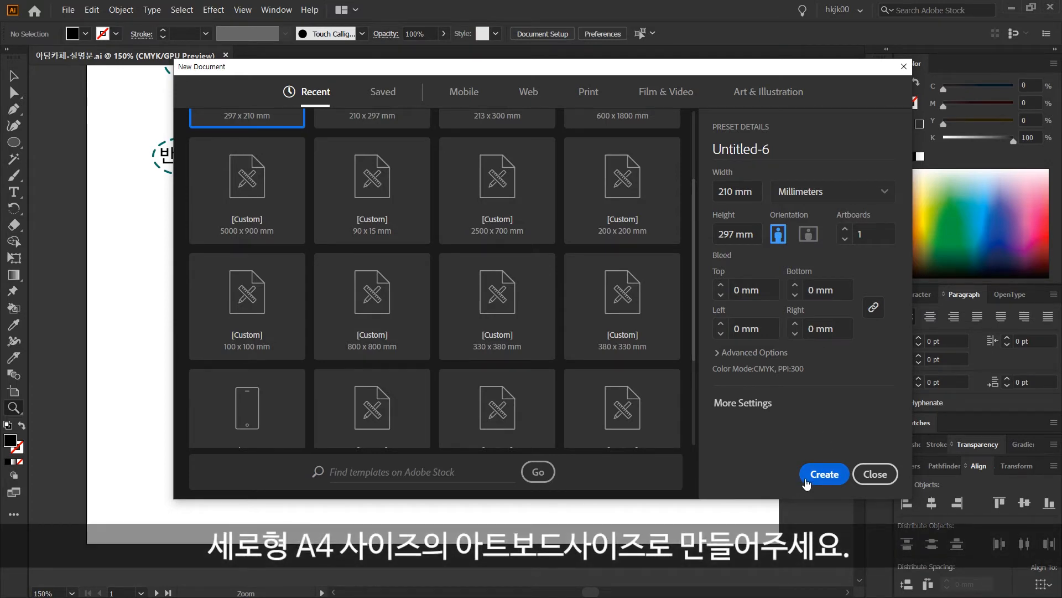
pyautogui.click(807, 480)
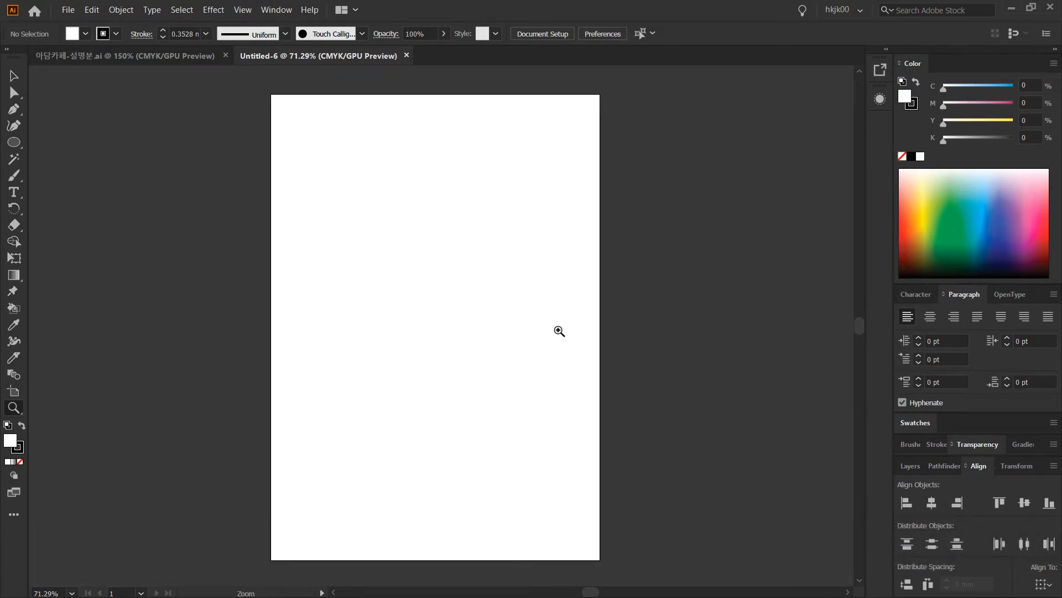
# Step: Draw a 120 × 120 mm square with the Rectangle tool and move it near the artboard's horizontal centre
pyautogui.press('m')
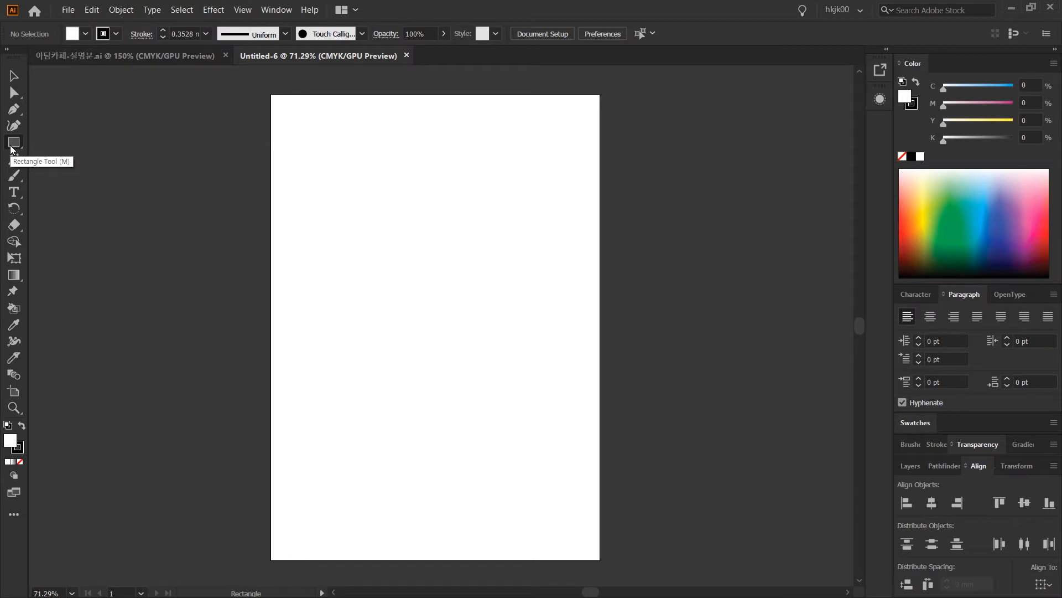
pyautogui.click(317, 177)
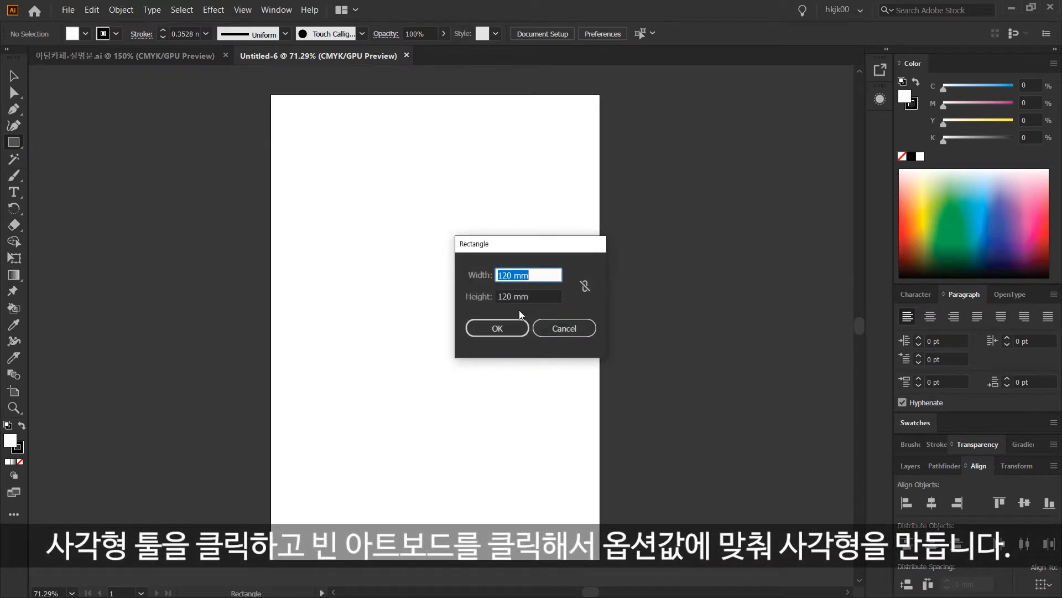
pyautogui.click(497, 328)
pyautogui.press('v')
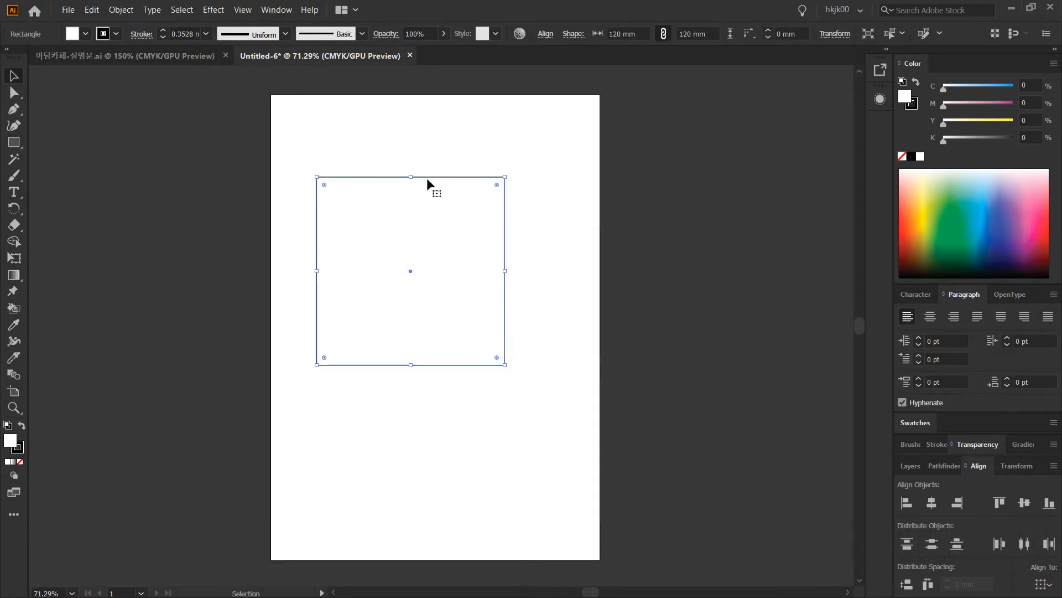
pyautogui.moveTo(426, 178); pyautogui.dragTo(454, 169)
# Step: Remove the square's fill, leaving only its outline
pyautogui.press('z')
pyautogui.click(460, 247)
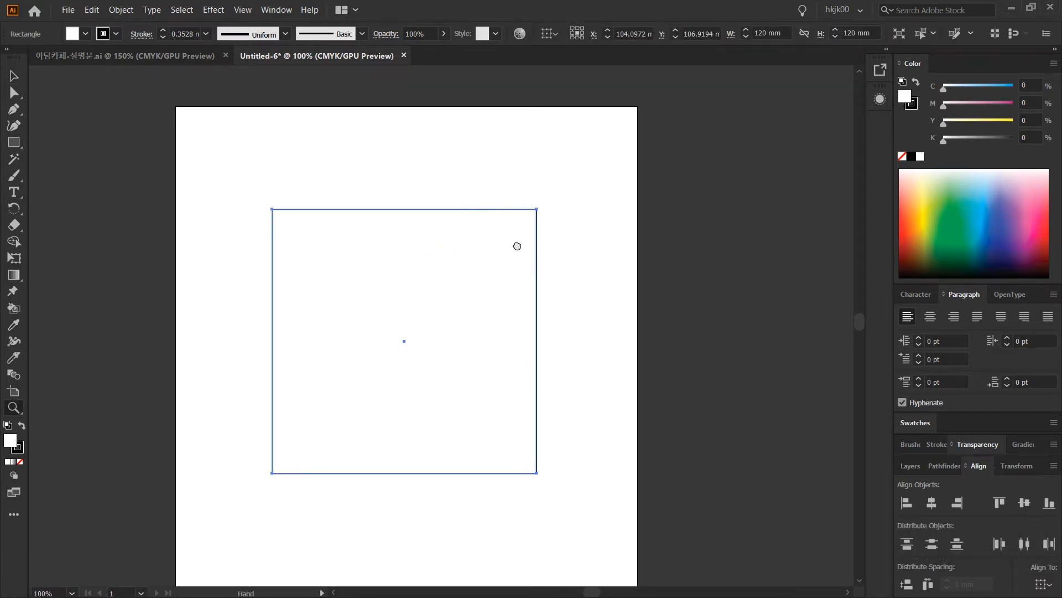
pyautogui.moveTo(513, 261); pyautogui.dragTo(526, 189)
pyautogui.press('v')
pyautogui.hotkey('ctrl', 'shift', 'a')
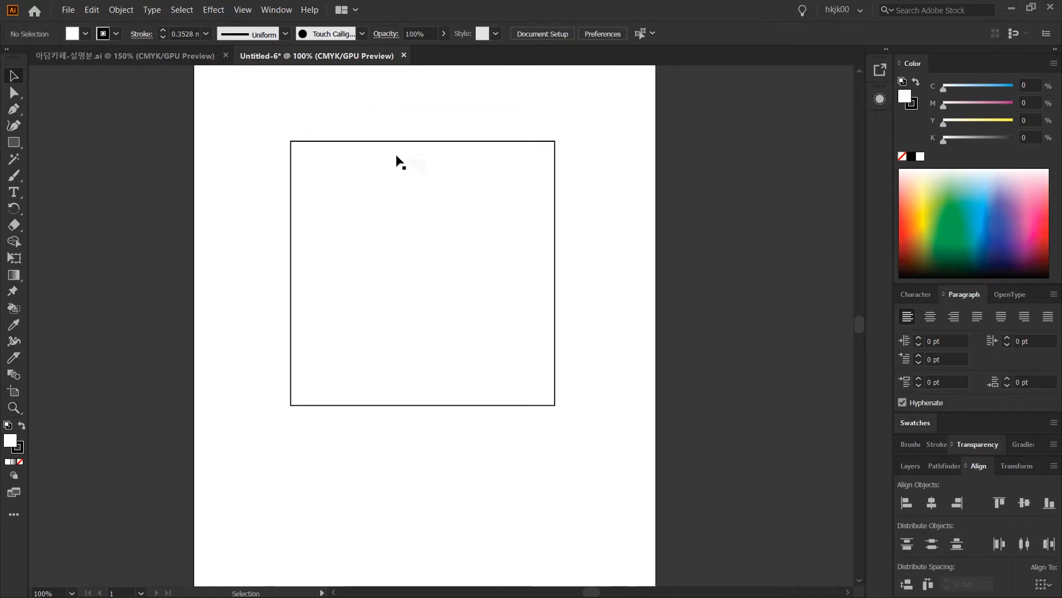
pyautogui.moveTo(385, 97); pyautogui.dragTo(539, 189)
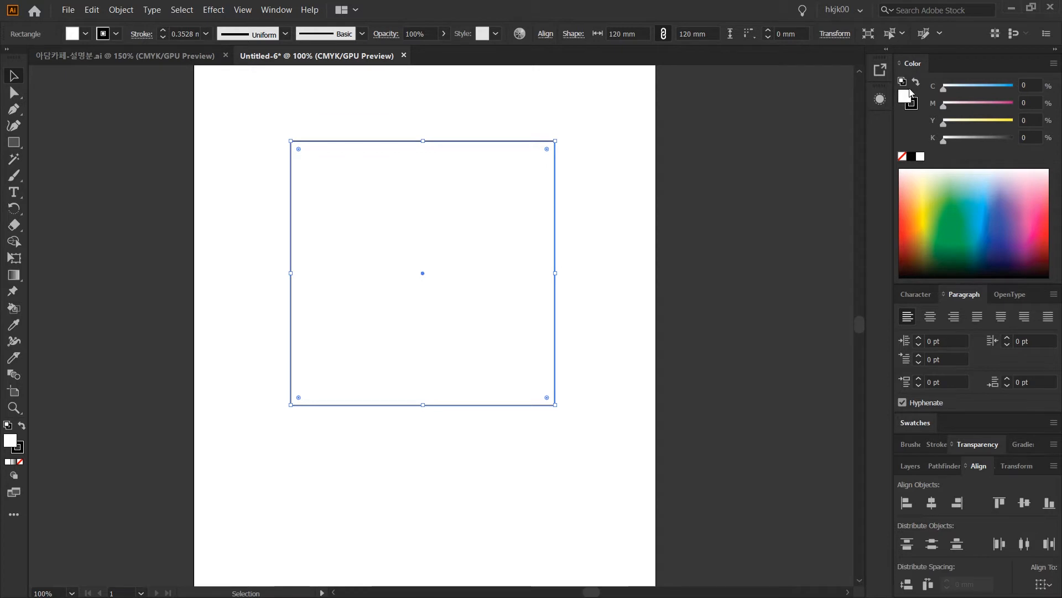
pyautogui.click(902, 157)
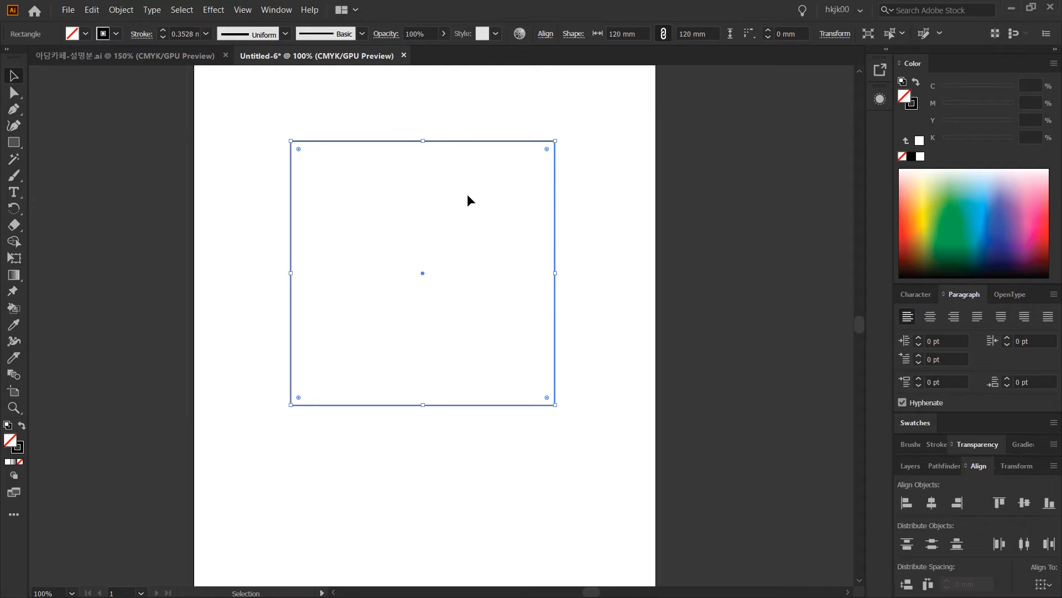
# Step: Round all four corners of the square with a 40 mm radius
pyautogui.click(1015, 467)
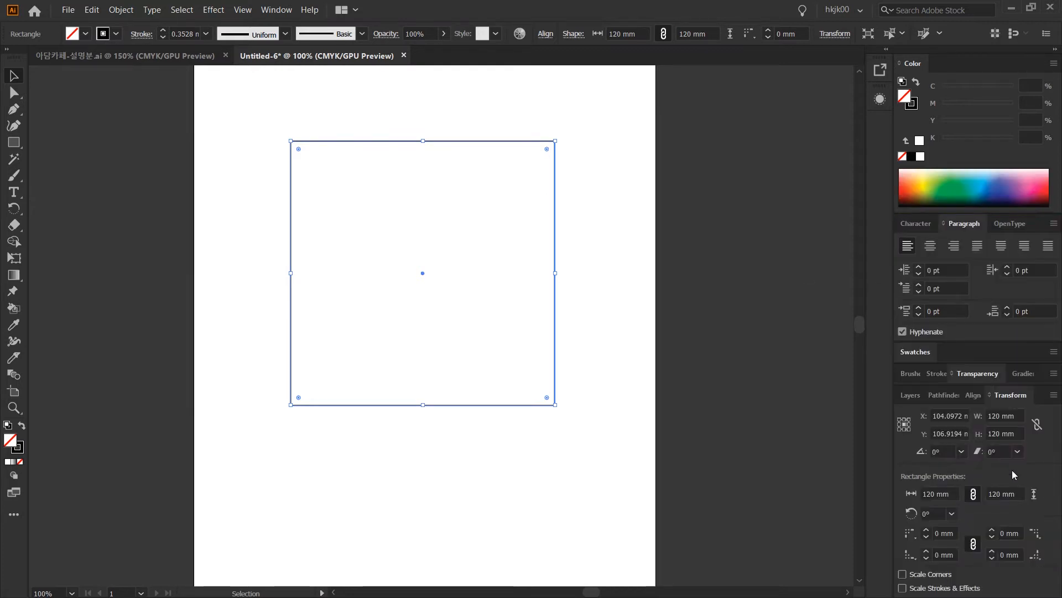
pyautogui.click(954, 533)
pyautogui.write('40')
pyautogui.press('Return')
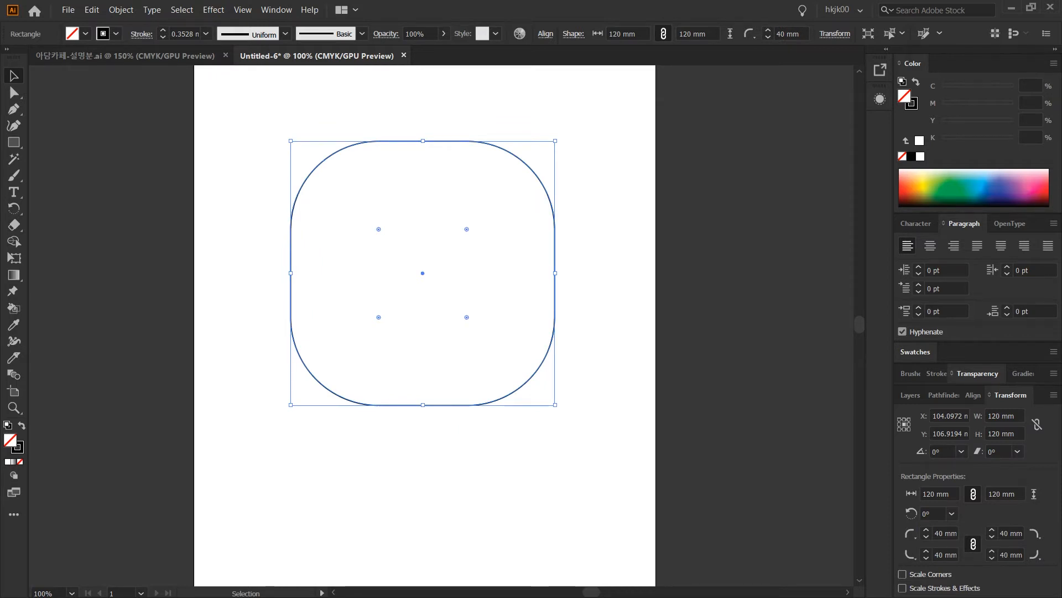
# Step: Set the rounded square's stroke weight to 4 mm with a round cap and round corner join
pyautogui.click(938, 375)
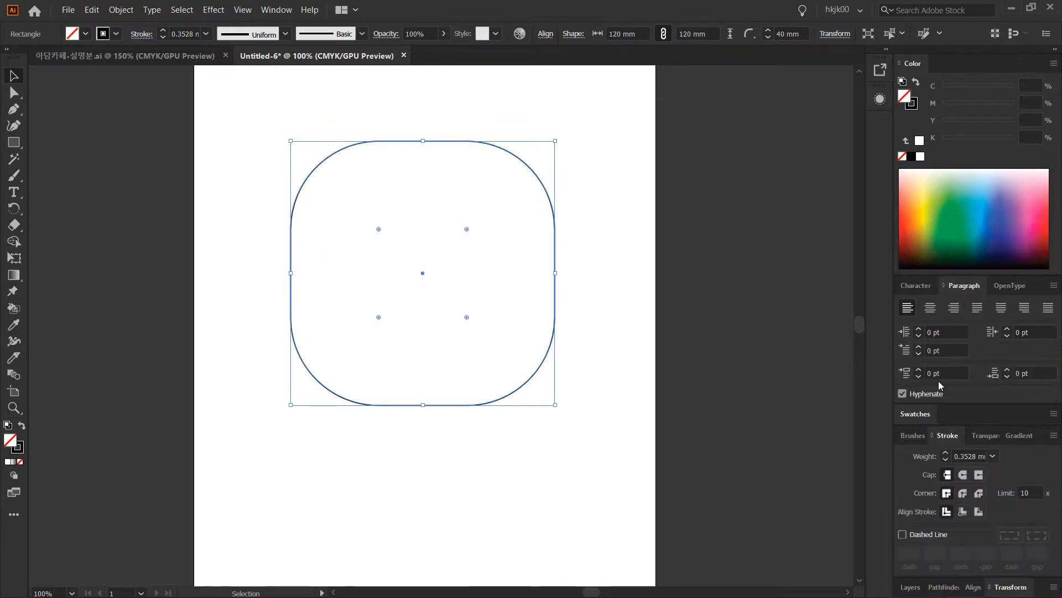
pyautogui.click(957, 455)
pyautogui.hotkey('ctrl', 'a')
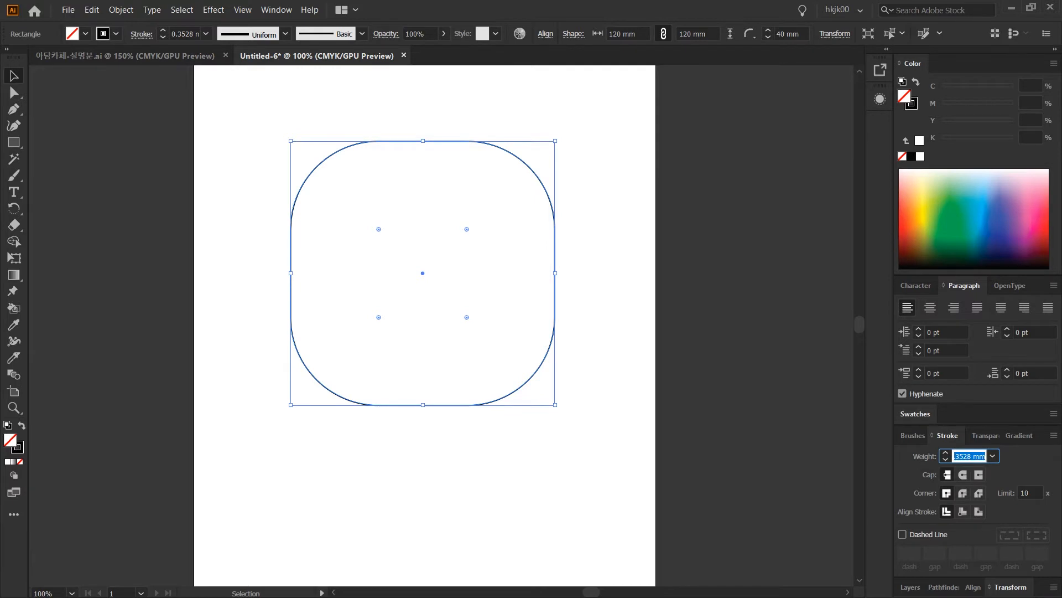
pyautogui.write('4')
pyautogui.press('Return')
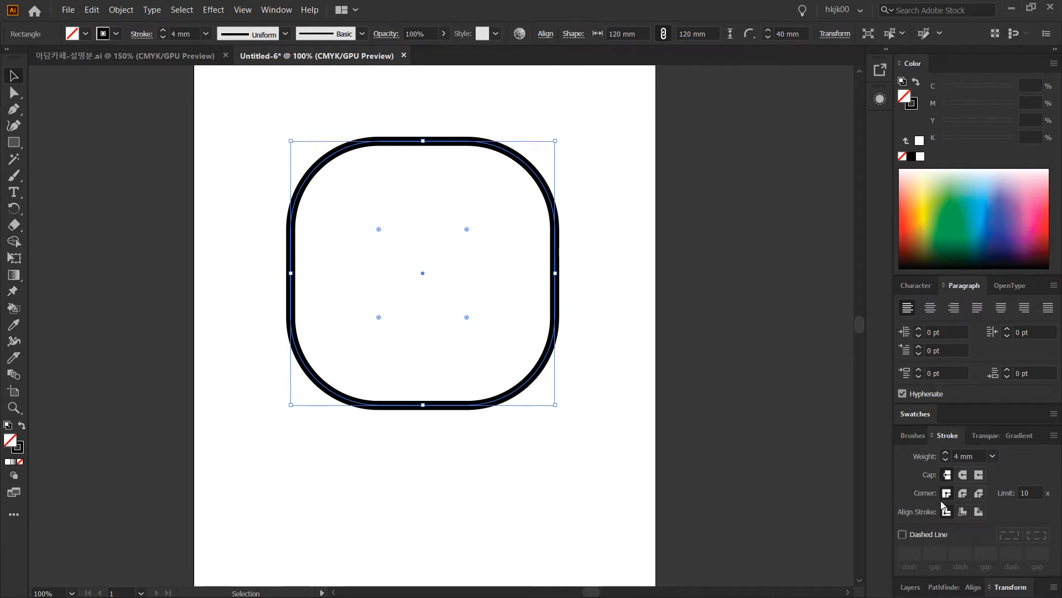
pyautogui.click(962, 475)
pyautogui.click(963, 493)
pyautogui.click(714, 494)
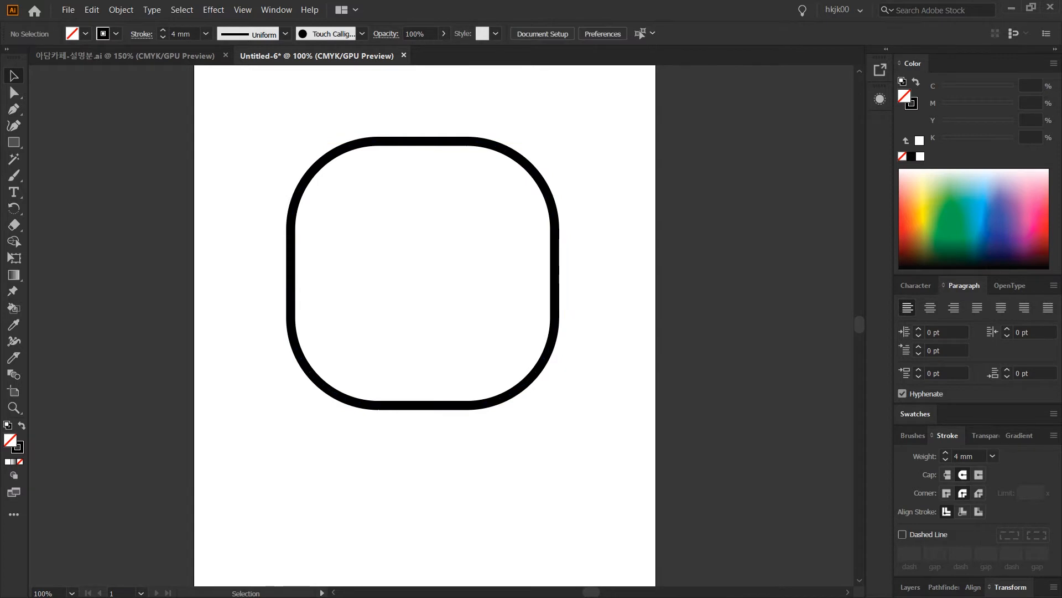
# Step: Taper the rounded square with Perspective Distort, narrowing its top edge symmetrically to an overall shape width of about 107 mm
pyautogui.hotkey('ctrl', 'Tab')
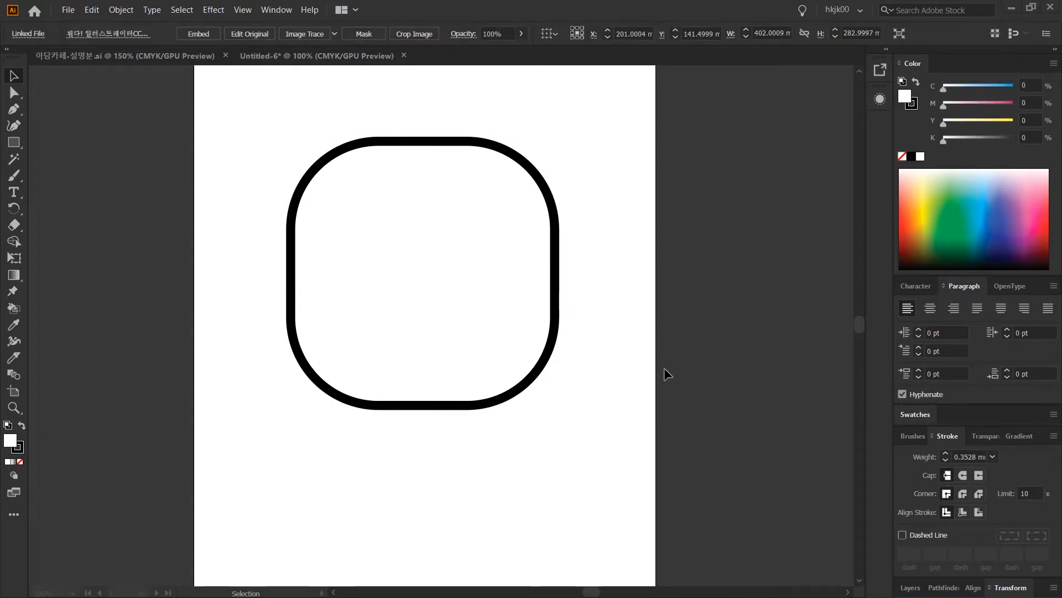
pyautogui.click(623, 298)
pyautogui.moveTo(604, 288); pyautogui.dragTo(520, 339)
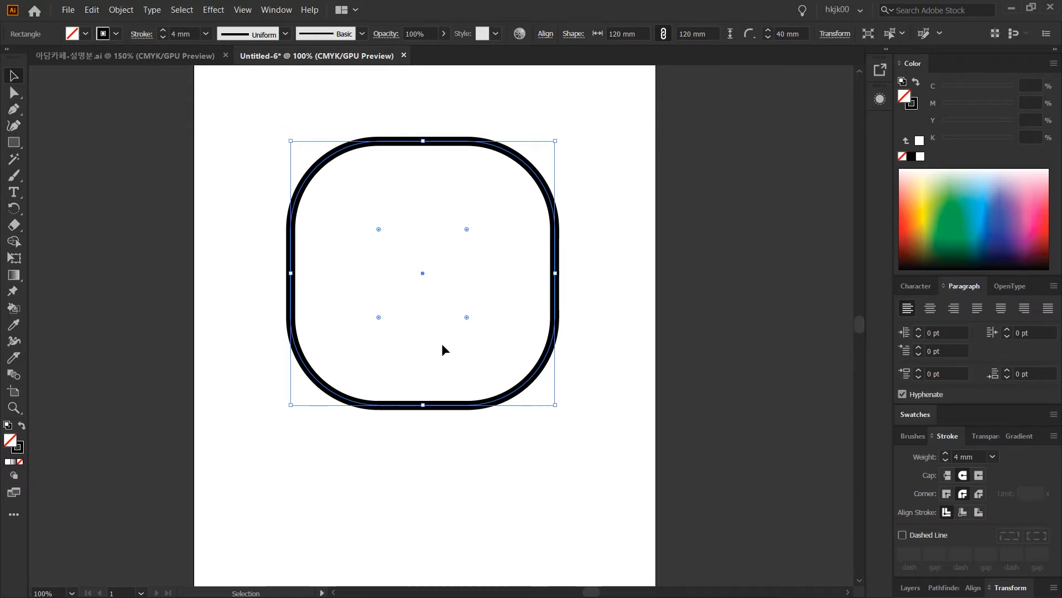
pyautogui.click(14, 258)
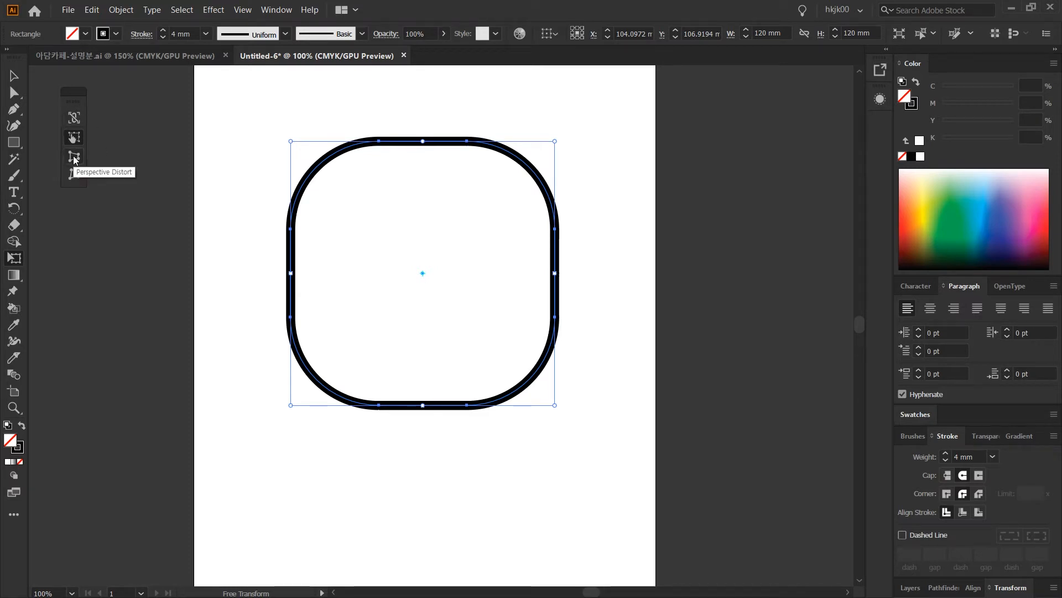
pyautogui.click(74, 159)
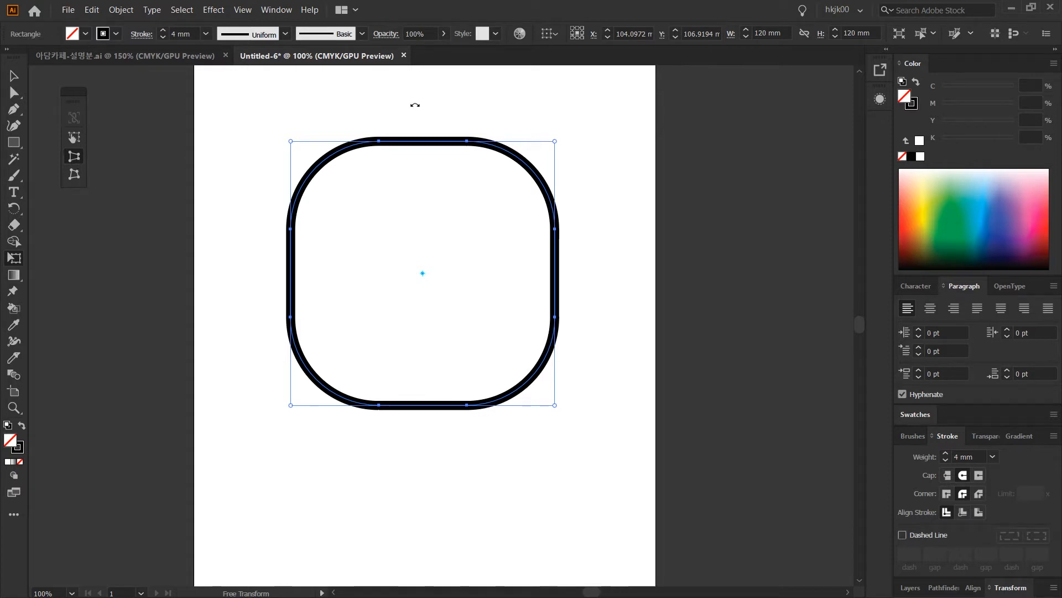
pyautogui.moveTo(555, 142); pyautogui.dragTo(517, 141)
pyautogui.click(13, 76)
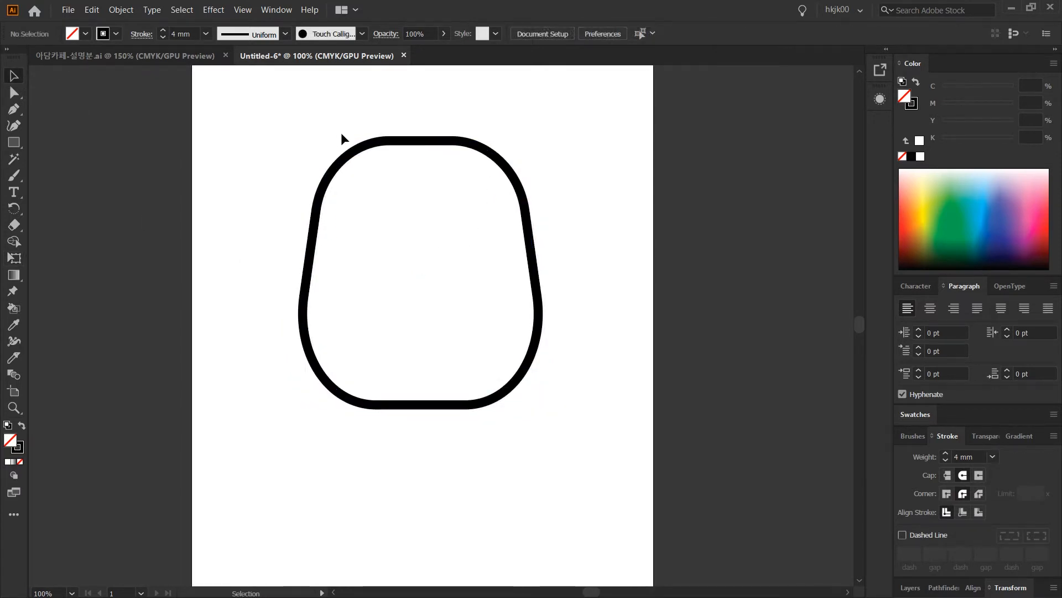
# Step: Draw a 120 × 120 mm circle with the Ellipse tool, overlapping the lower part of the tapered shape
pyautogui.moveTo(301, 103); pyautogui.dragTo(577, 260)
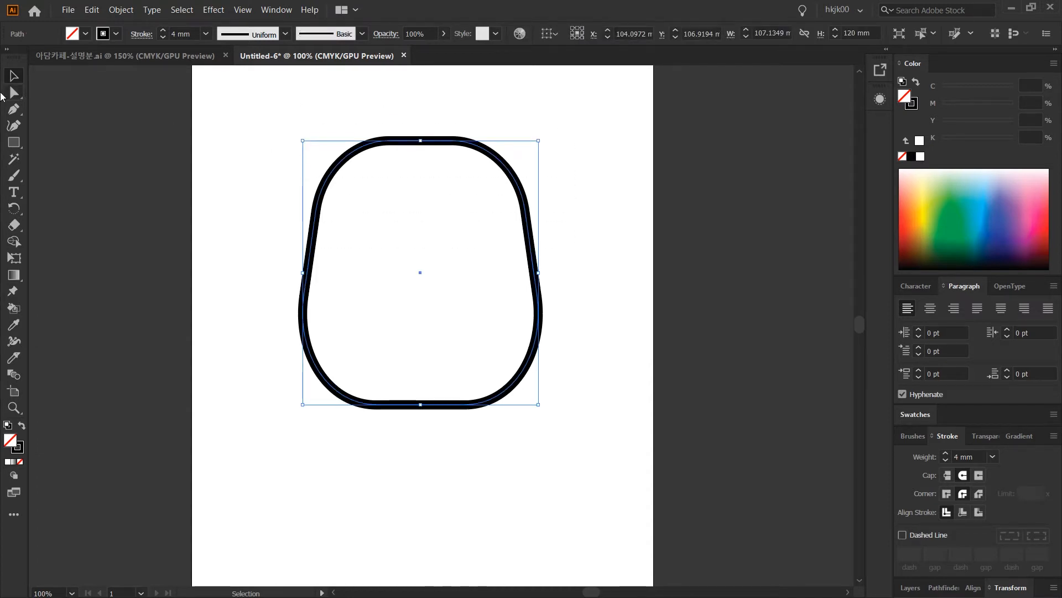
pyautogui.moveTo(11, 145); pyautogui.dragTo(91, 160)
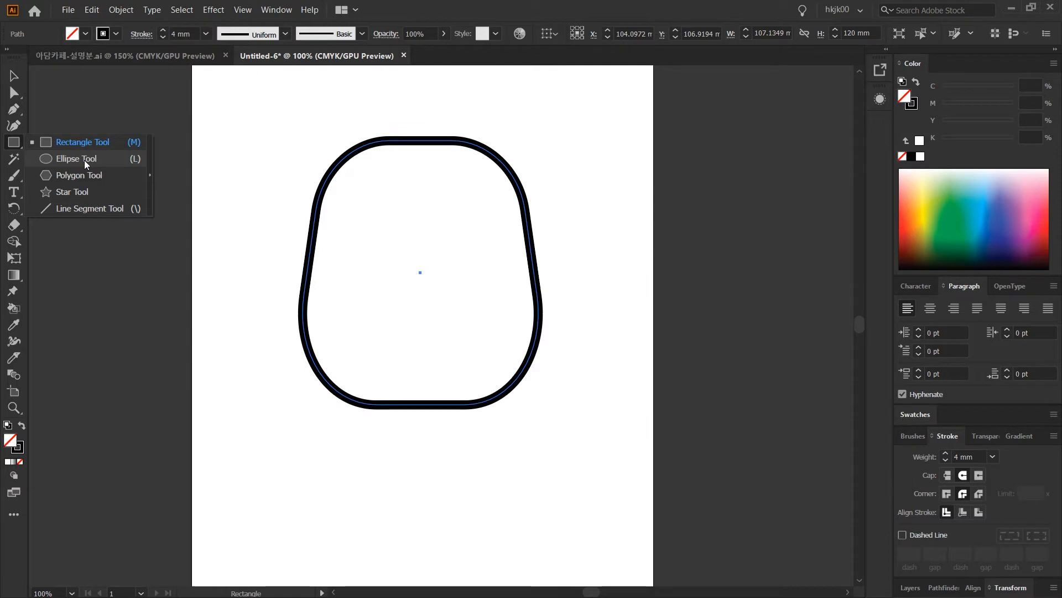
pyautogui.click(84, 161)
pyautogui.click(267, 232)
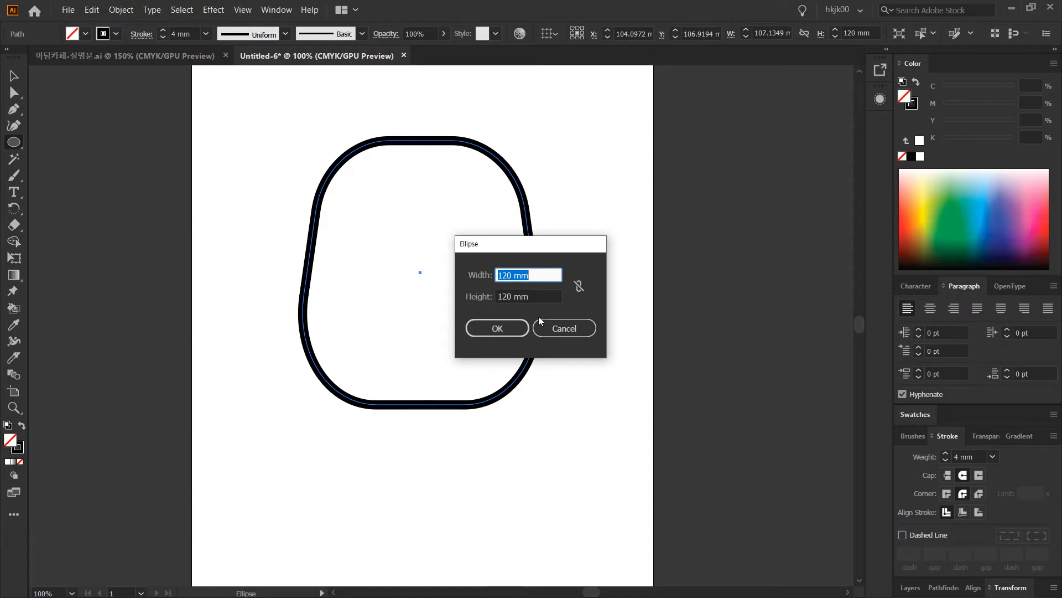
pyautogui.click(513, 333)
pyautogui.press('v')
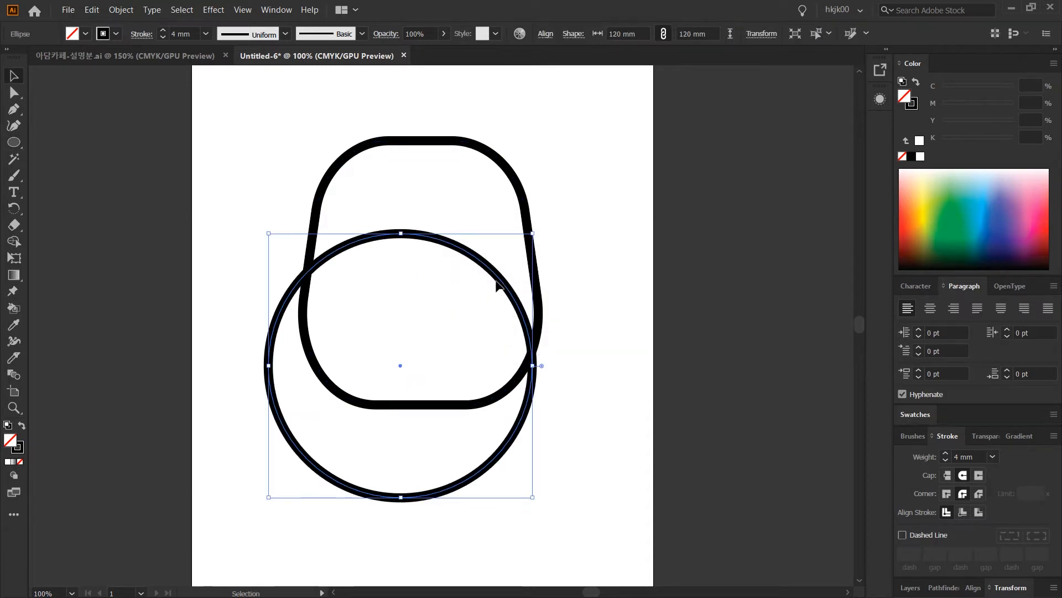
# Step: Move the 120 mm circle toward the tapered shape's lower left and place a horizontally shifted copy on the right, overlapping it
pyautogui.moveTo(496, 279); pyautogui.dragTo(406, 274)
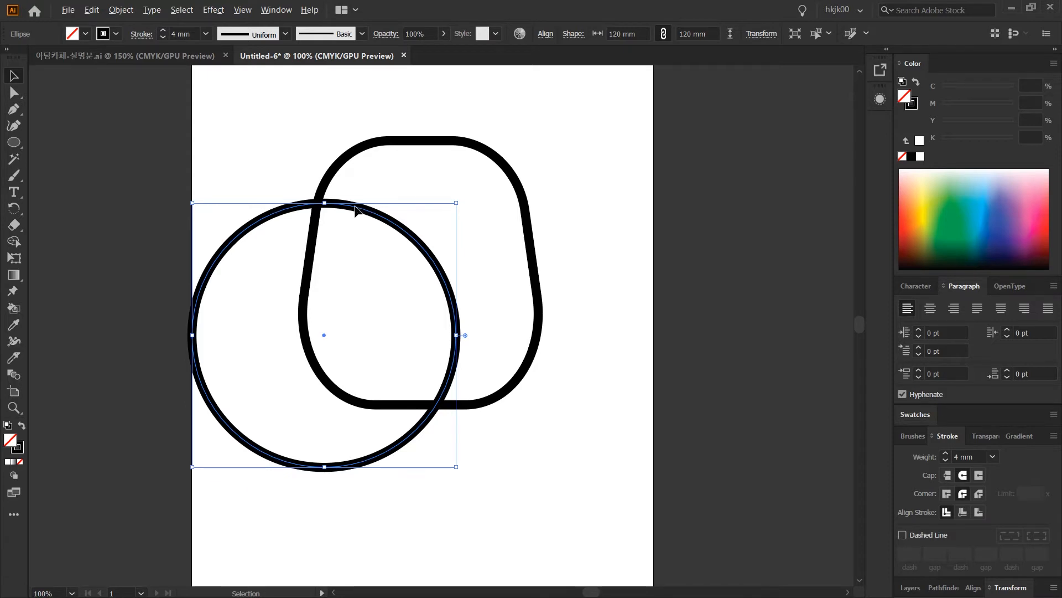
pyautogui.moveTo(356, 211); pyautogui.dragTo(533, 211)
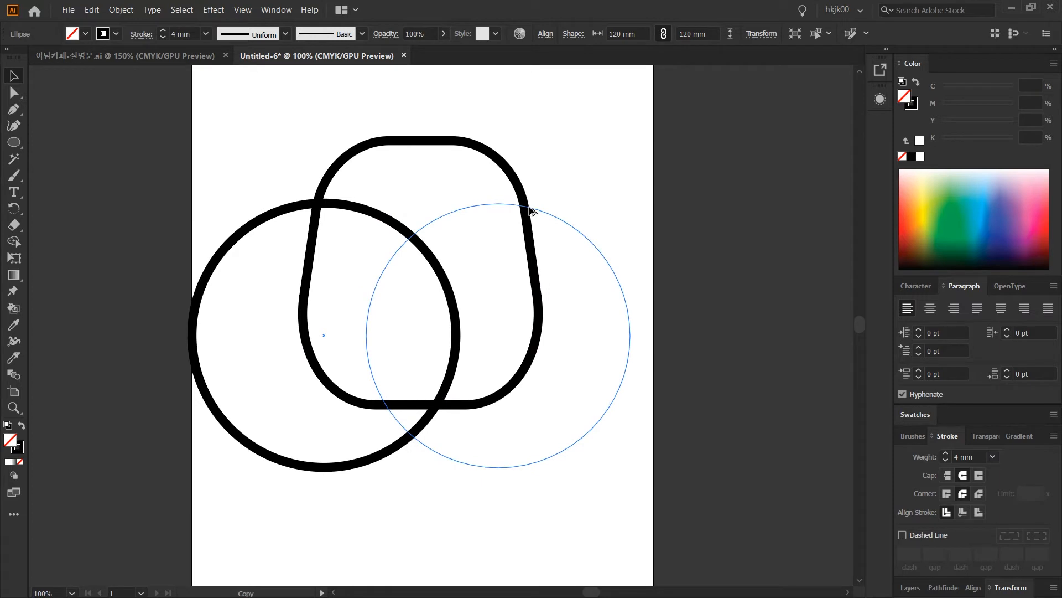
pyautogui.moveTo(530, 209); pyautogui.dragTo(549, 236)
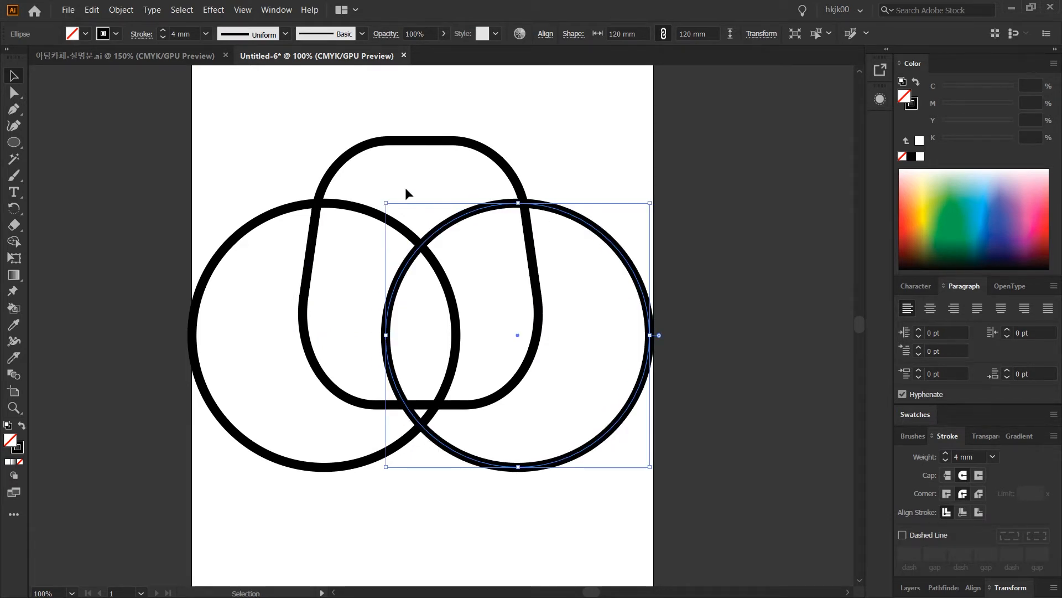
# Step: Select all shapes and merge the left circle's regions inside the tapered shape into one petal with Shape Builder
pyautogui.click(182, 9)
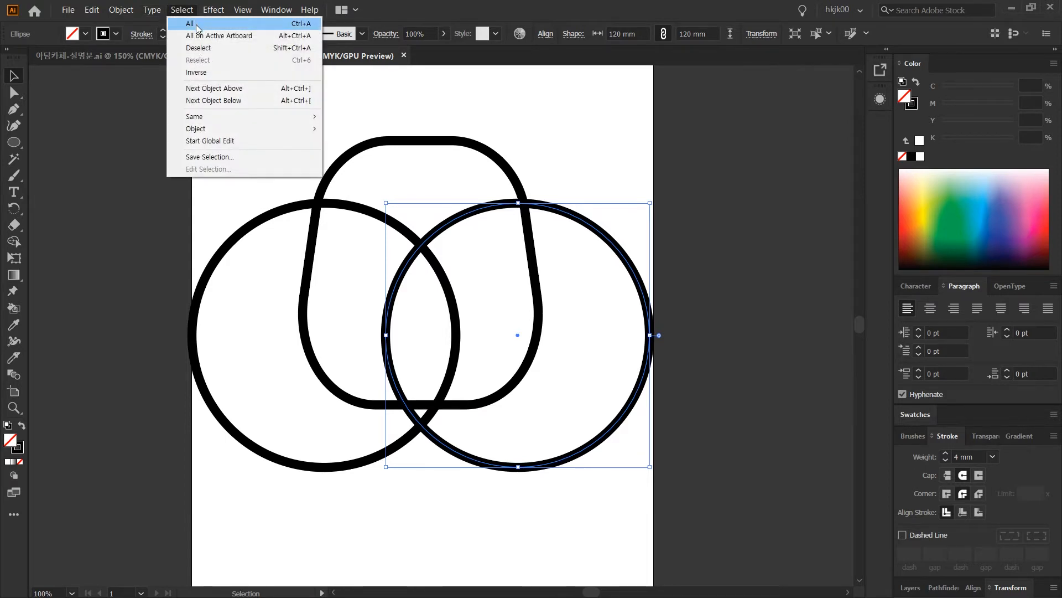
pyautogui.click(196, 25)
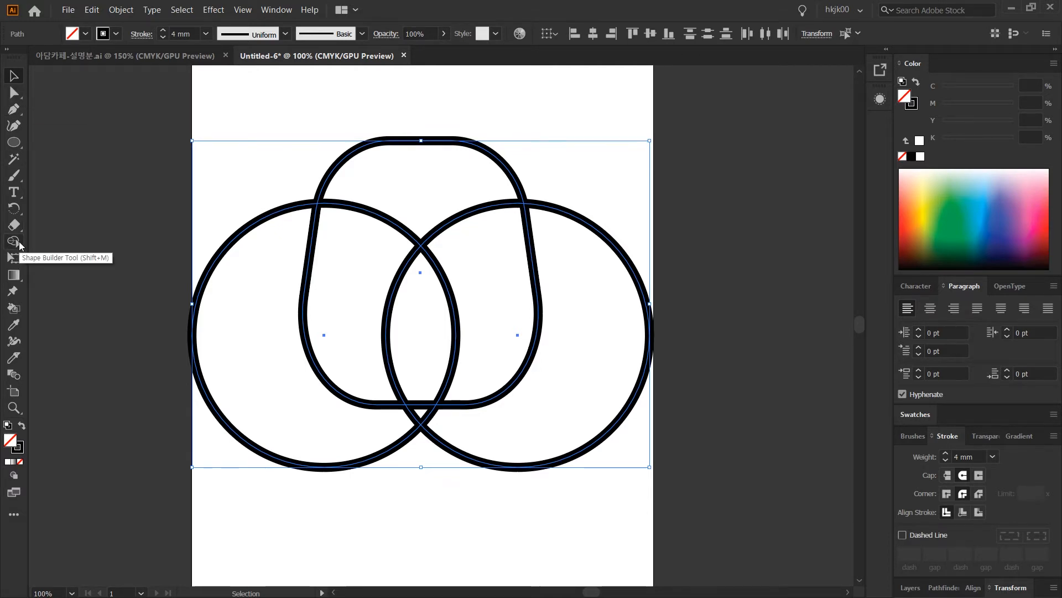
pyautogui.click(12, 518)
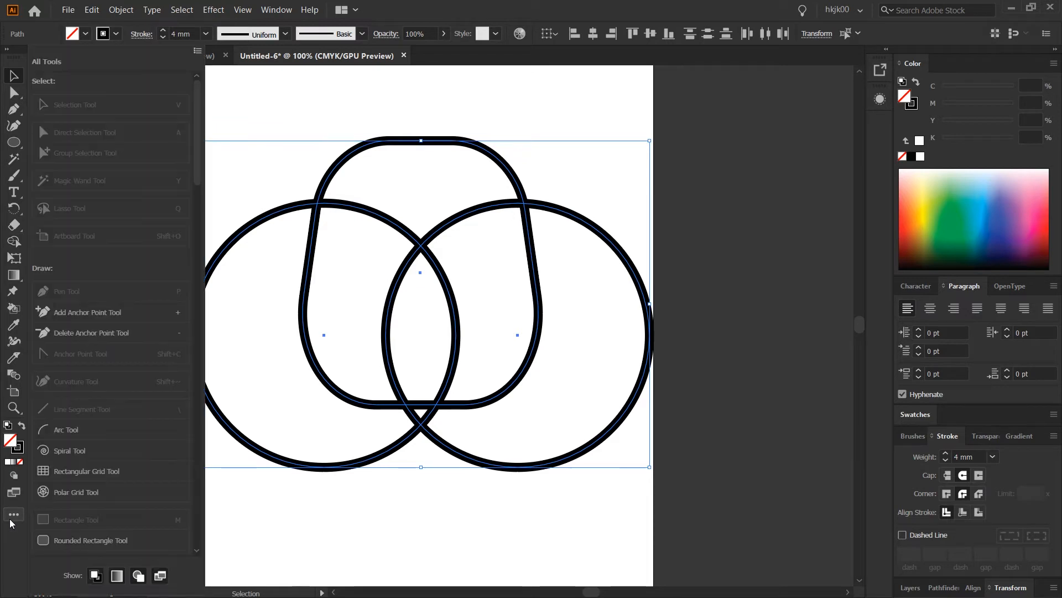
pyautogui.click(13, 242)
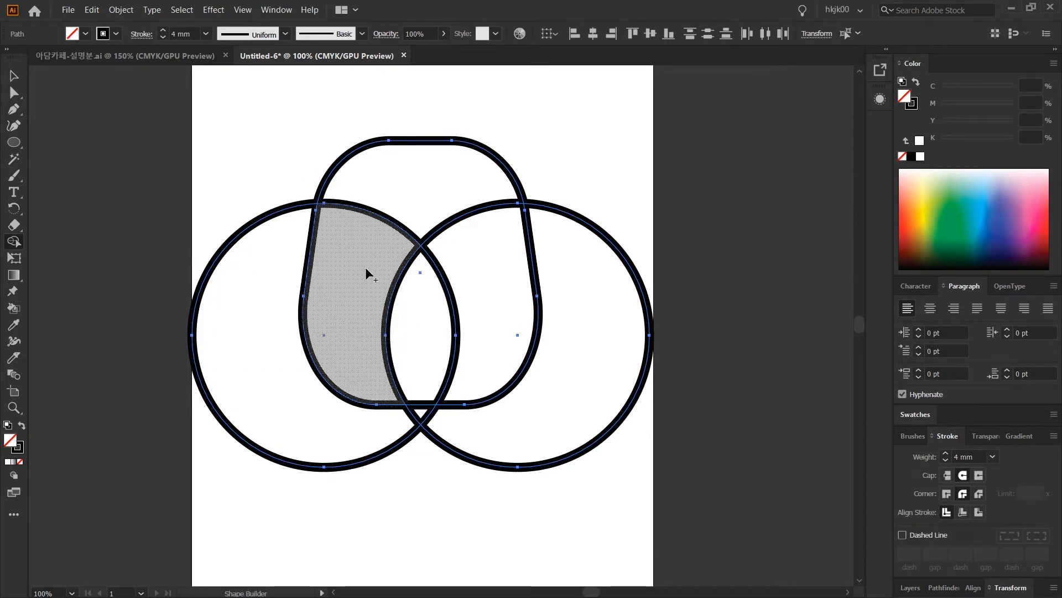
pyautogui.moveTo(361, 275)
pyautogui.mouseDown()
pyautogui.moveTo(419, 294)
pyautogui.moveTo(430, 328)
pyautogui.moveTo(419, 353)
pyautogui.moveTo(372, 366)
pyautogui.moveTo(334, 335)
pyautogui.moveTo(362, 273)
pyautogui.mouseUp()
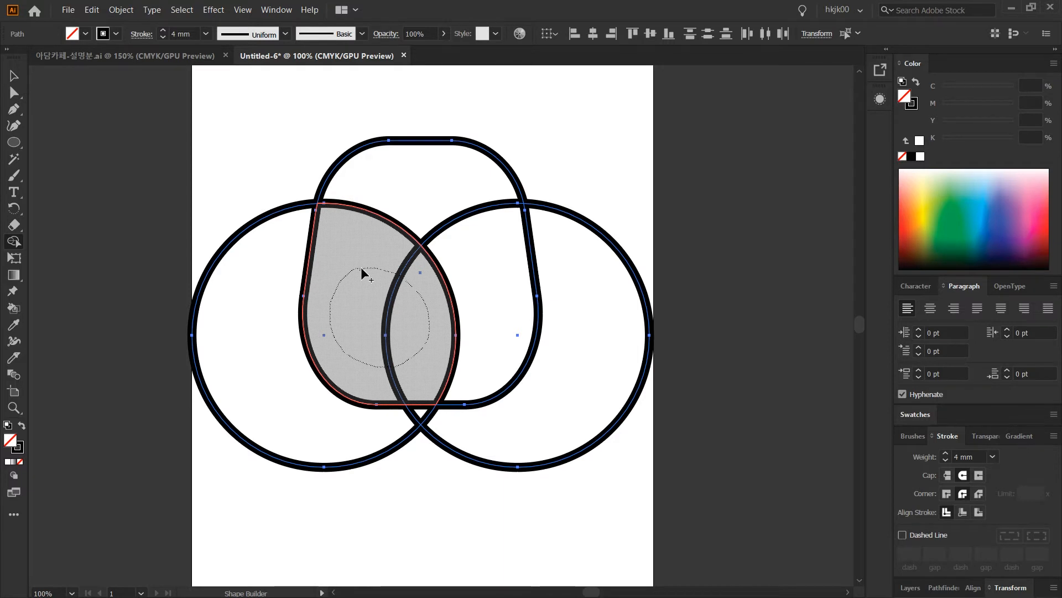
pyautogui.moveTo(363, 273); pyautogui.dragTo(361, 271)
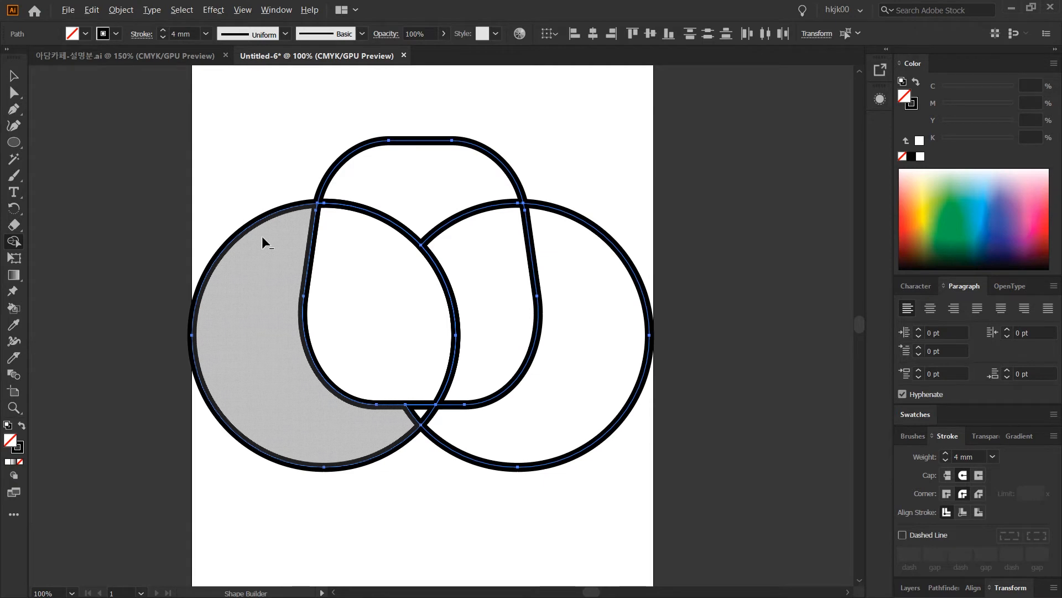
# Step: Remove the parts of both circles lying outside the tapered shape with Shape Builder, then deselect the artwork
pyautogui.moveTo(236, 217)
pyautogui.mouseDown()
pyautogui.moveTo(269, 346)
pyautogui.moveTo(302, 376)
pyautogui.moveTo(295, 412)
pyautogui.moveTo(260, 404)
pyautogui.moveTo(254, 370)
pyautogui.moveTo(271, 341)
pyautogui.mouseUp()
pyautogui.moveTo(588, 209)
pyautogui.mouseDown()
pyautogui.moveTo(574, 306)
pyautogui.moveTo(626, 202)
pyautogui.moveTo(583, 213)
pyautogui.mouseUp()
pyautogui.press('v')
pyautogui.click(579, 425)
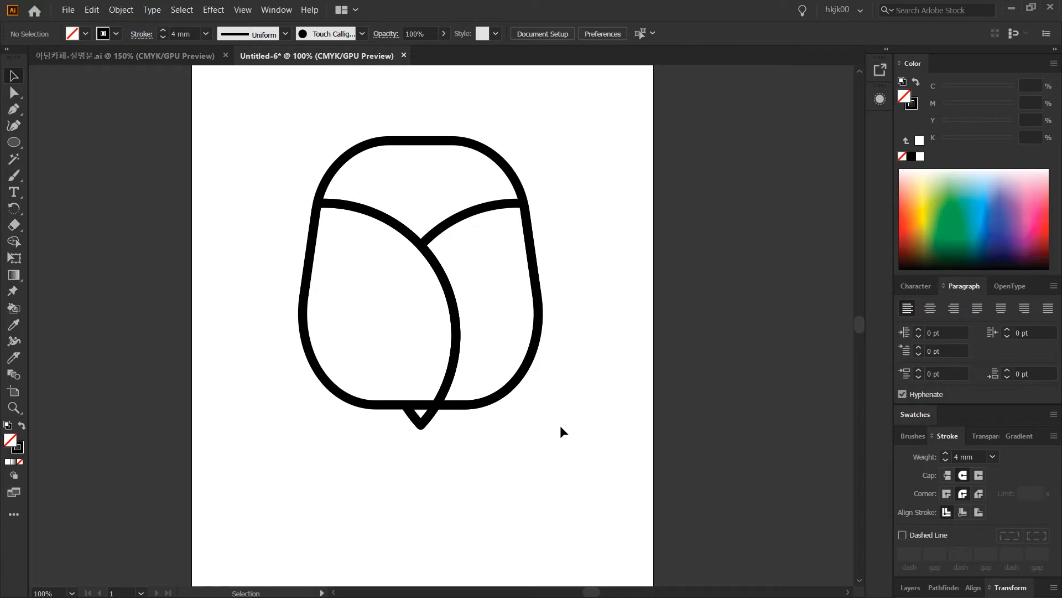
# Step: Draw an 80 × 80 mm circle with the Ellipse tool over the left side of the shape
pyautogui.press('l')
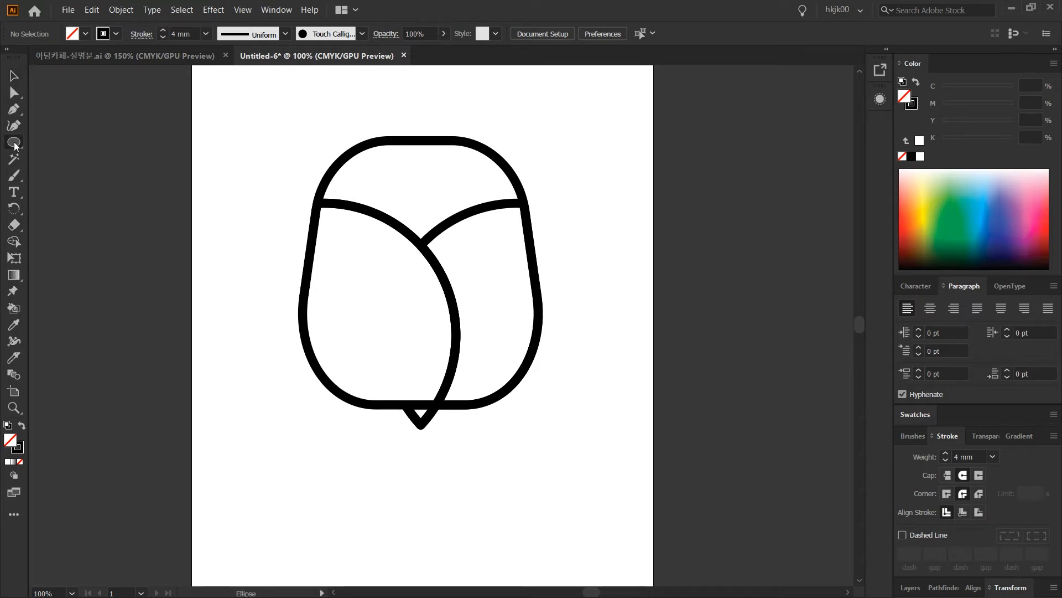
pyautogui.click(238, 202)
pyautogui.write('80')
pyautogui.press('Tab')
pyautogui.write('8')
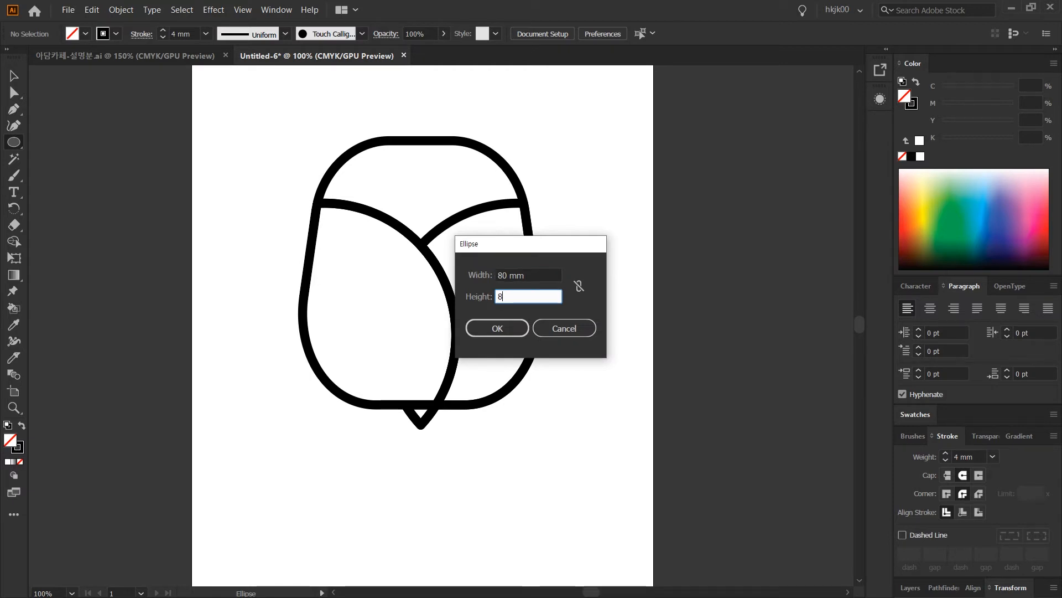
pyautogui.press('Return')
pyautogui.press('v')
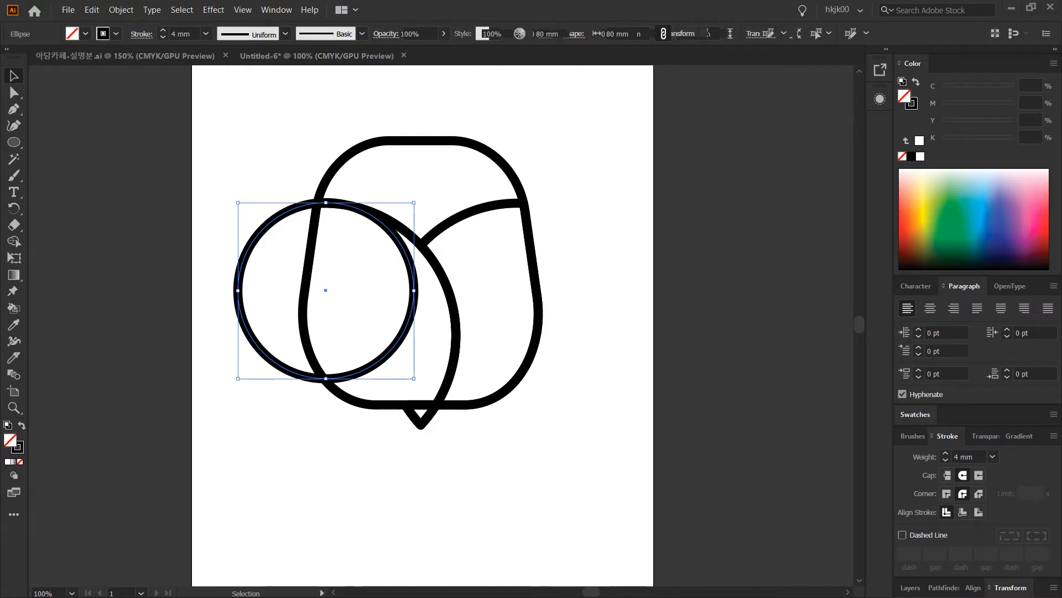
# Step: Move the 80 mm circle to the shape's upper left and place an overlapping copy horizontally to its right
pyautogui.press('z')
pyautogui.press('v')
pyautogui.click(391, 350)
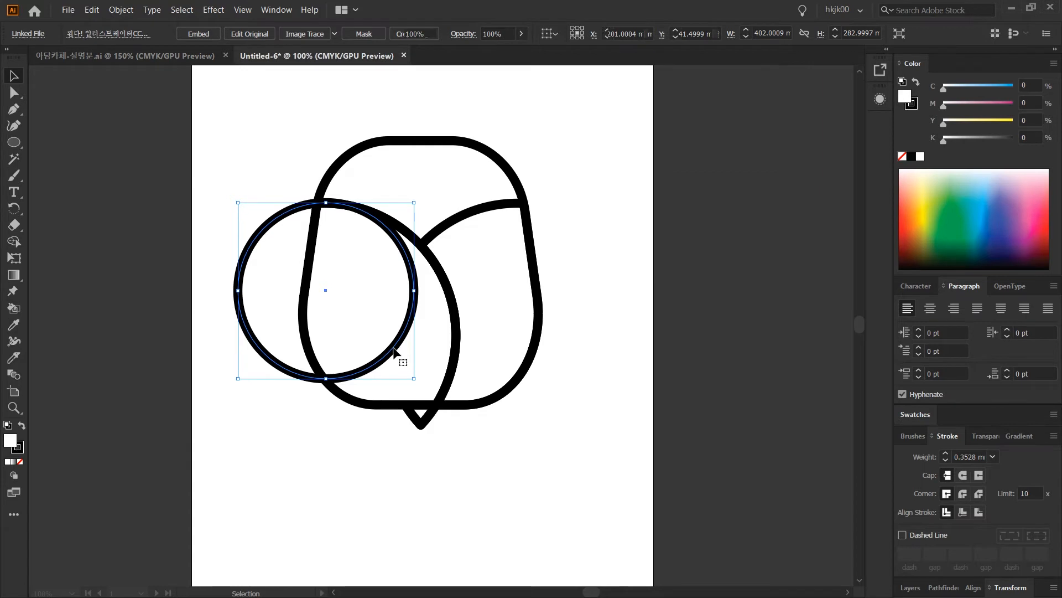
pyautogui.moveTo(402, 333); pyautogui.dragTo(449, 283)
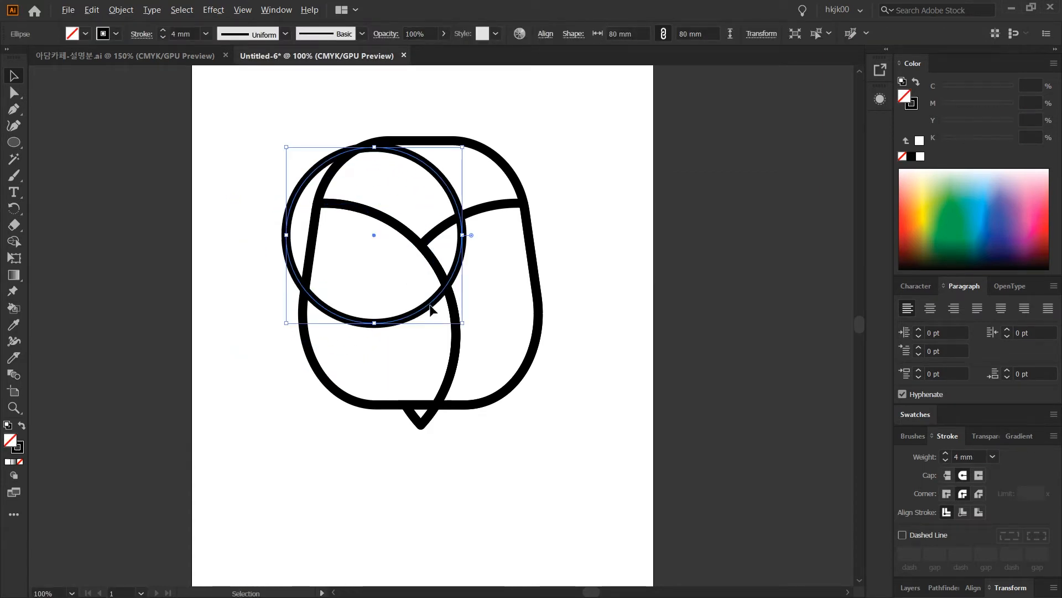
pyautogui.keyDown('shift'); pyautogui.click(454, 306); pyautogui.keyUp('shift')
pyautogui.click(440, 306)
pyautogui.moveTo(253, 230); pyautogui.dragTo(401, 257)
pyautogui.click(570, 123)
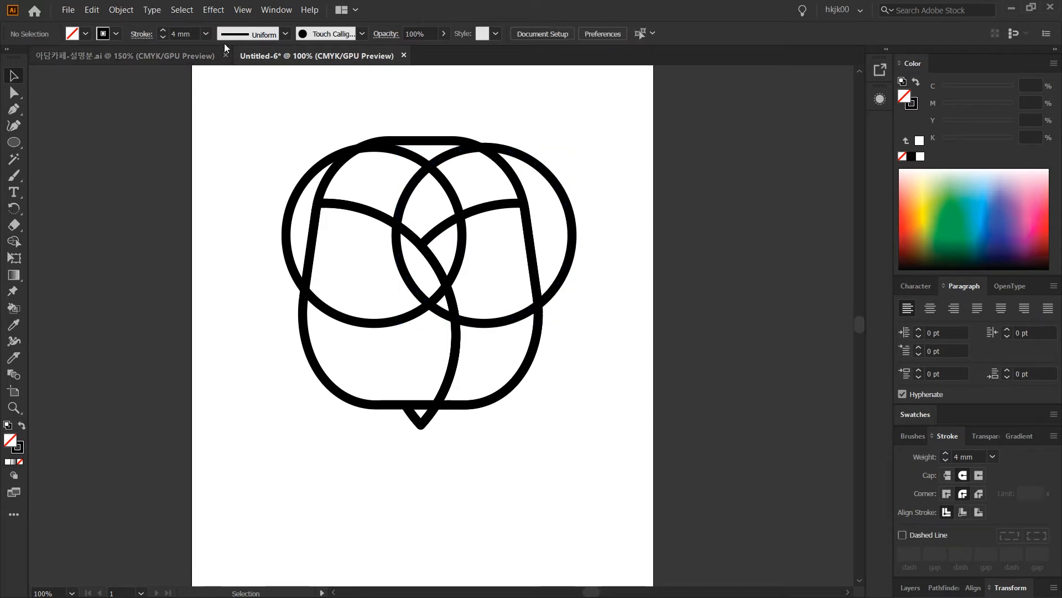
# Step: Select all shapes and merge the regions of the two lower petals and the upper-left petal with Shape Builder
pyautogui.click(182, 10)
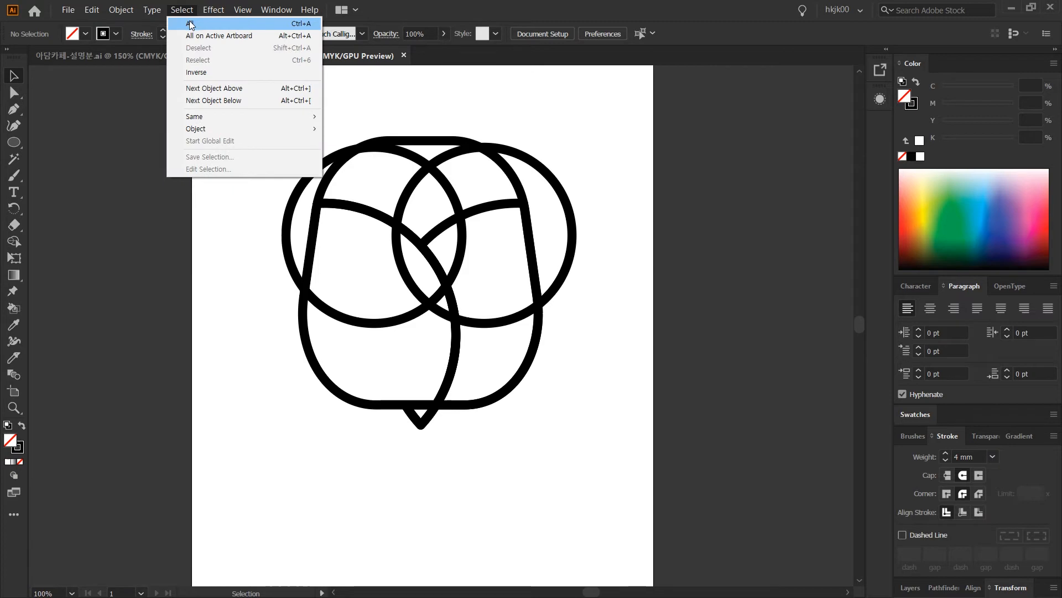
pyautogui.click(190, 24)
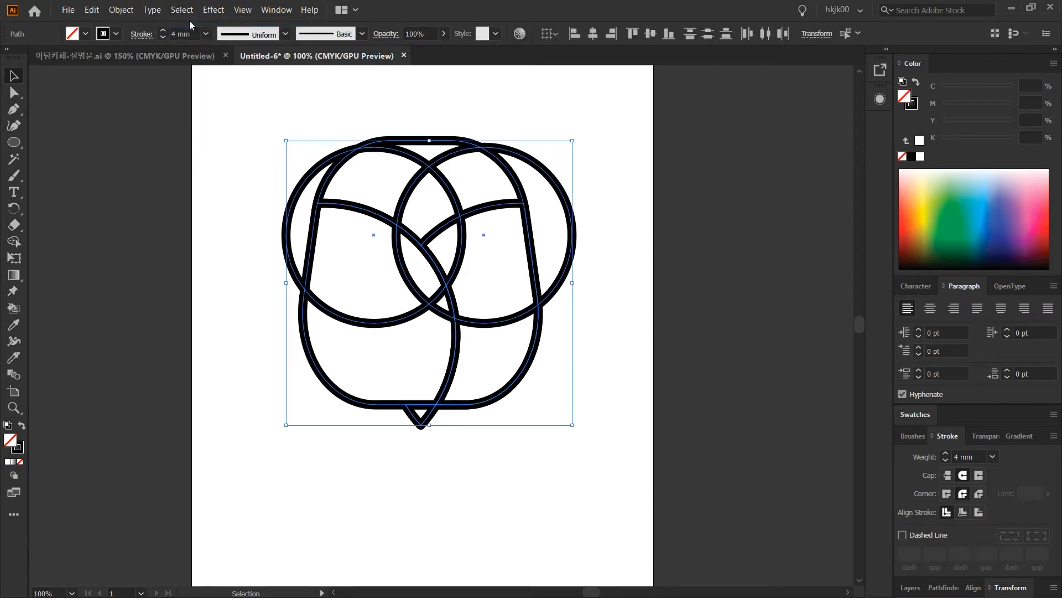
pyautogui.click(14, 242)
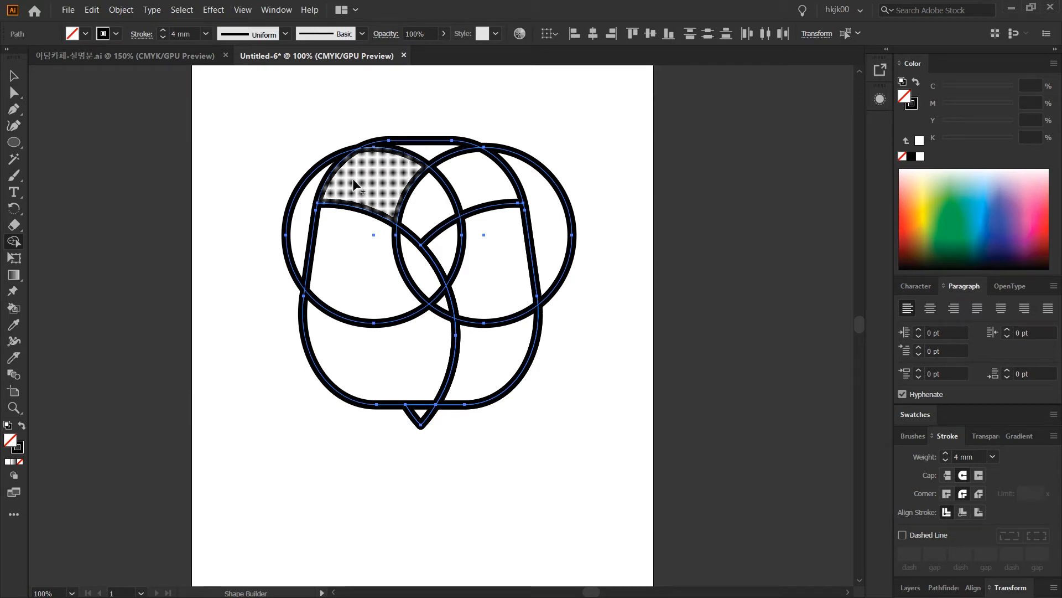
pyautogui.moveTo(365, 254)
pyautogui.mouseDown()
pyautogui.moveTo(427, 279)
pyautogui.moveTo(431, 314)
pyautogui.moveTo(414, 336)
pyautogui.moveTo(375, 337)
pyautogui.moveTo(356, 315)
pyautogui.moveTo(374, 252)
pyautogui.mouseUp()
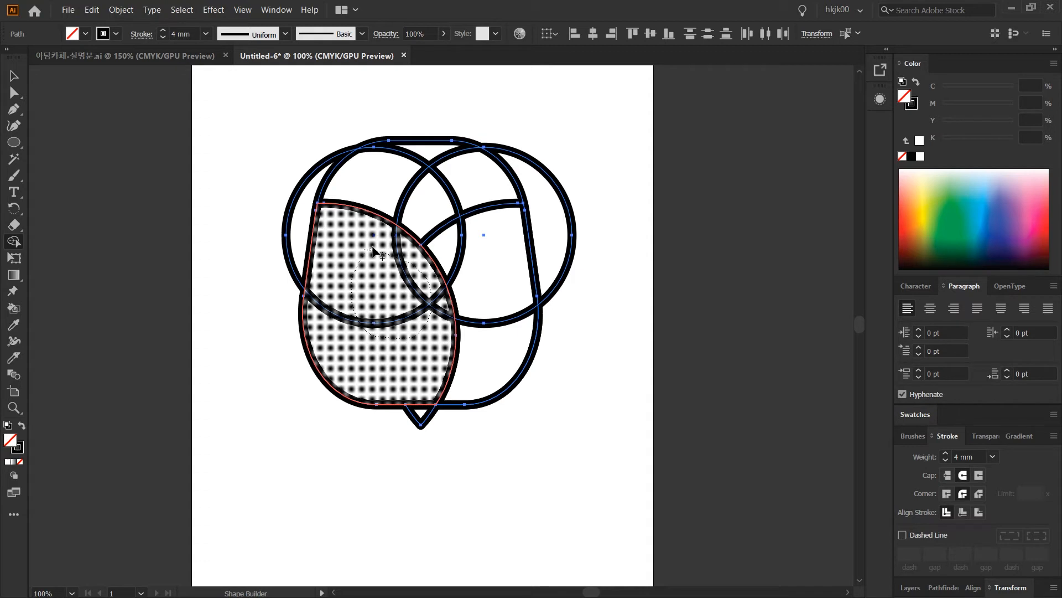
pyautogui.moveTo(373, 248); pyautogui.dragTo(372, 245)
pyautogui.moveTo(505, 241)
pyautogui.mouseDown()
pyautogui.moveTo(451, 238)
pyautogui.moveTo(474, 335)
pyautogui.moveTo(501, 290)
pyautogui.moveTo(505, 237)
pyautogui.mouseUp()
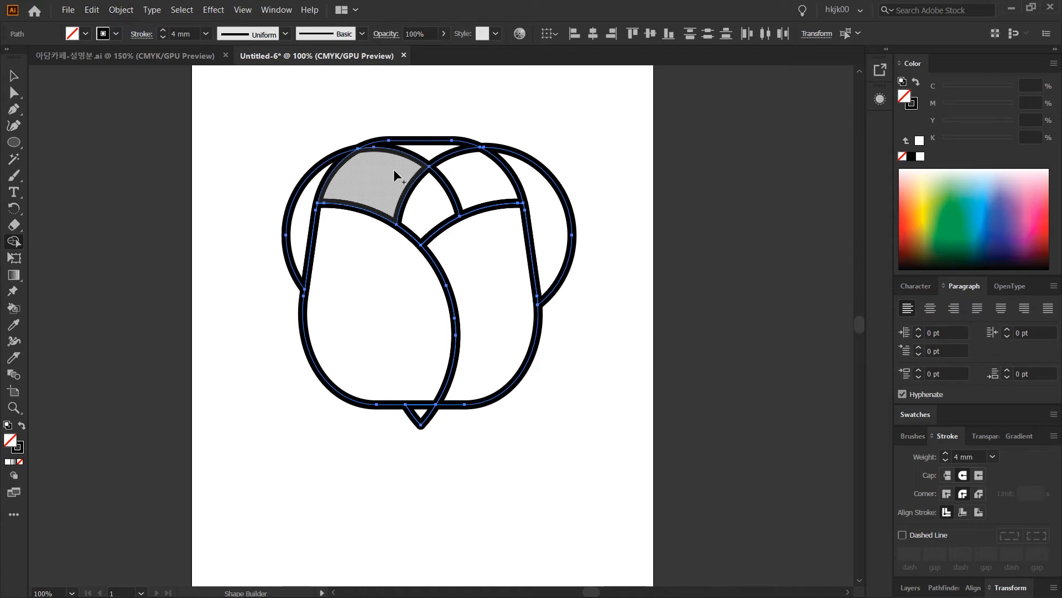
pyautogui.moveTo(387, 173)
pyautogui.mouseDown()
pyautogui.moveTo(423, 182)
pyautogui.moveTo(414, 216)
pyautogui.moveTo(391, 213)
pyautogui.moveTo(385, 175)
pyautogui.mouseUp()
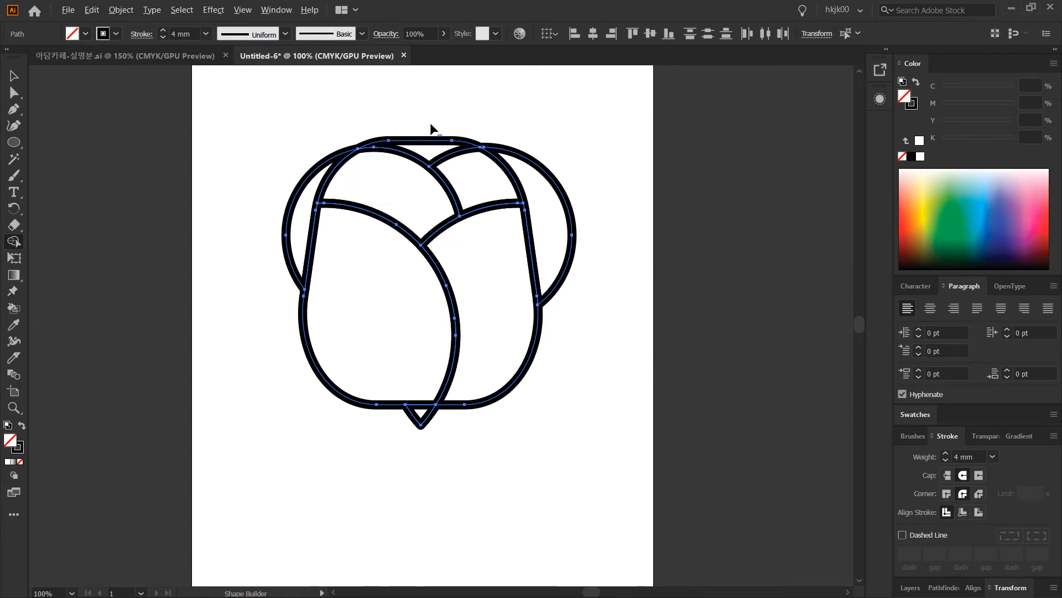
# Step: Remove the outer parts of both small circles and the strip above the upper petals with Shape Builder
pyautogui.moveTo(286, 166)
pyautogui.mouseDown()
pyautogui.moveTo(298, 215)
pyautogui.moveTo(281, 207)
pyautogui.moveTo(295, 167)
pyautogui.mouseUp()
pyautogui.moveTo(558, 161)
pyautogui.mouseDown()
pyautogui.moveTo(551, 201)
pyautogui.moveTo(568, 215)
pyautogui.moveTo(579, 182)
pyautogui.moveTo(553, 160)
pyautogui.mouseUp()
pyautogui.moveTo(405, 124)
pyautogui.mouseDown()
pyautogui.moveTo(431, 155)
pyautogui.moveTo(437, 123)
pyautogui.moveTo(403, 124)
pyautogui.mouseUp()
pyautogui.press('v')
pyautogui.click(580, 317)
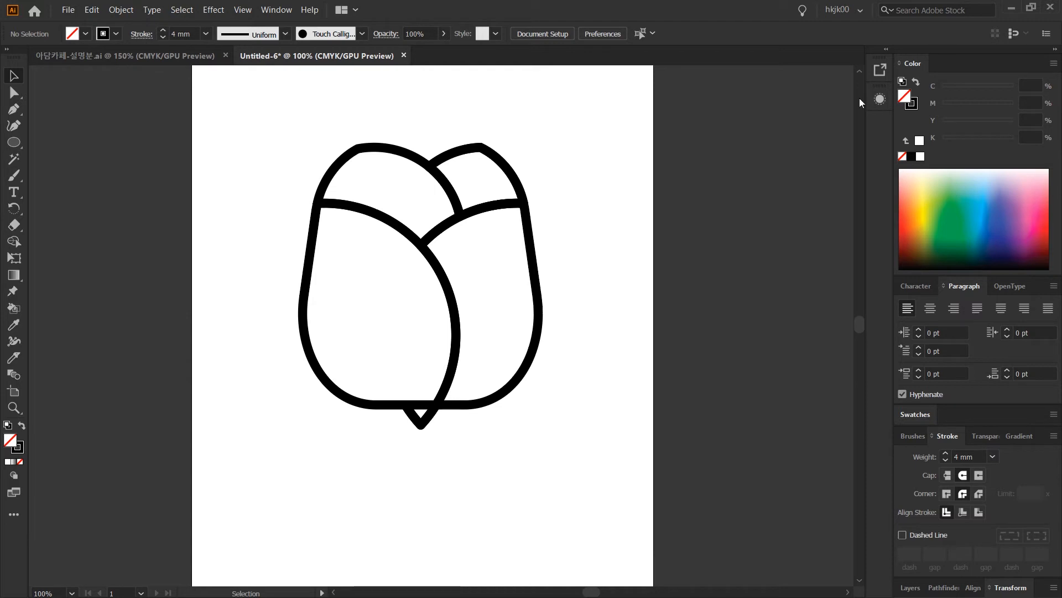
# Step: Draw a 50 × 50 mm circle and position it across the flower's right edge as the cup handle
pyautogui.click(18, 142)
pyautogui.click(580, 204)
pyautogui.write('50')
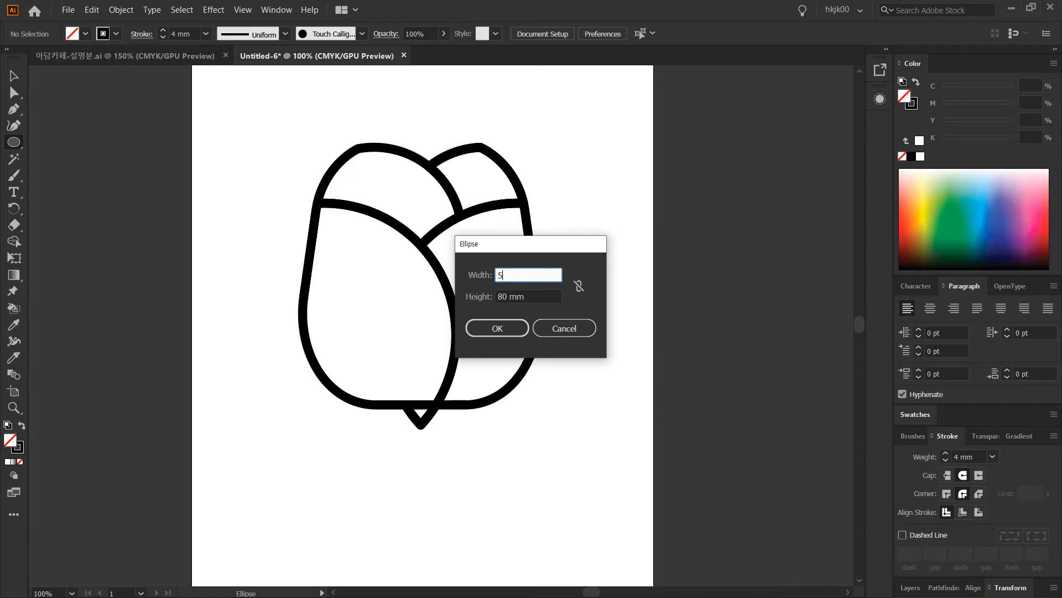
pyautogui.press('Tab')
pyautogui.write('50')
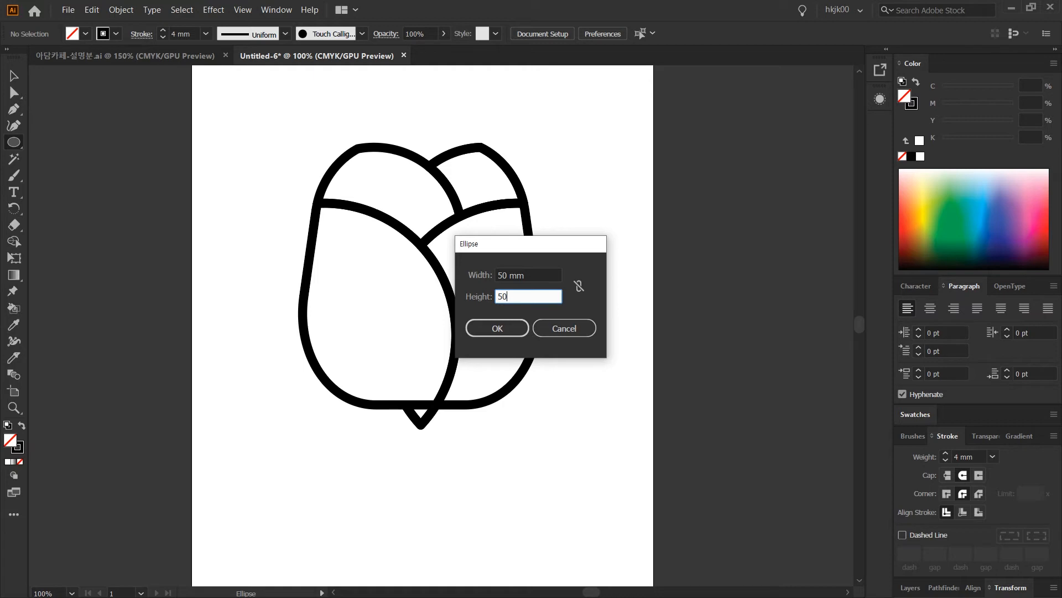
pyautogui.press('Return')
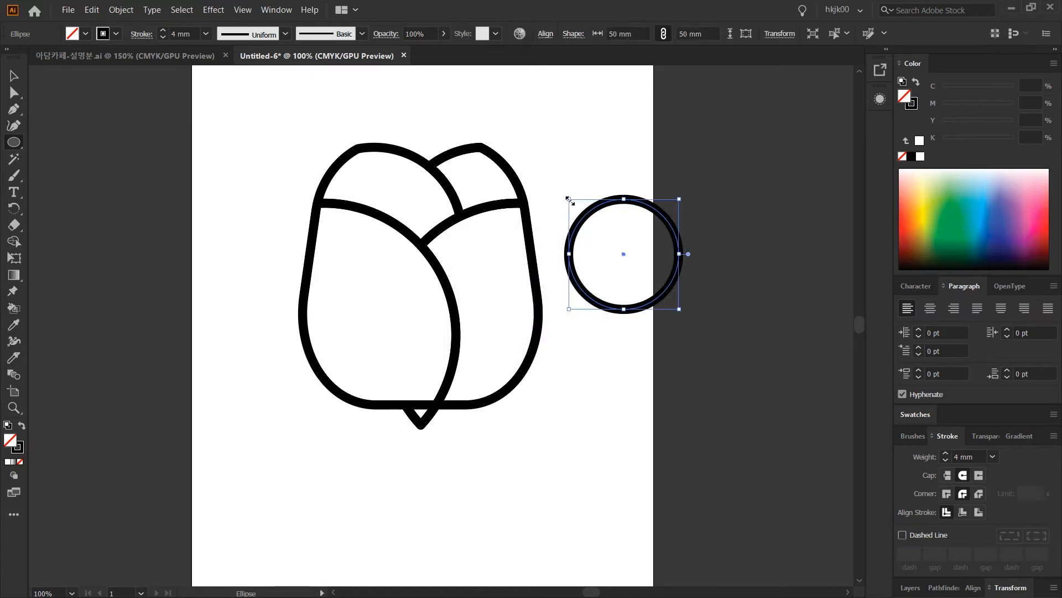
pyautogui.press('v')
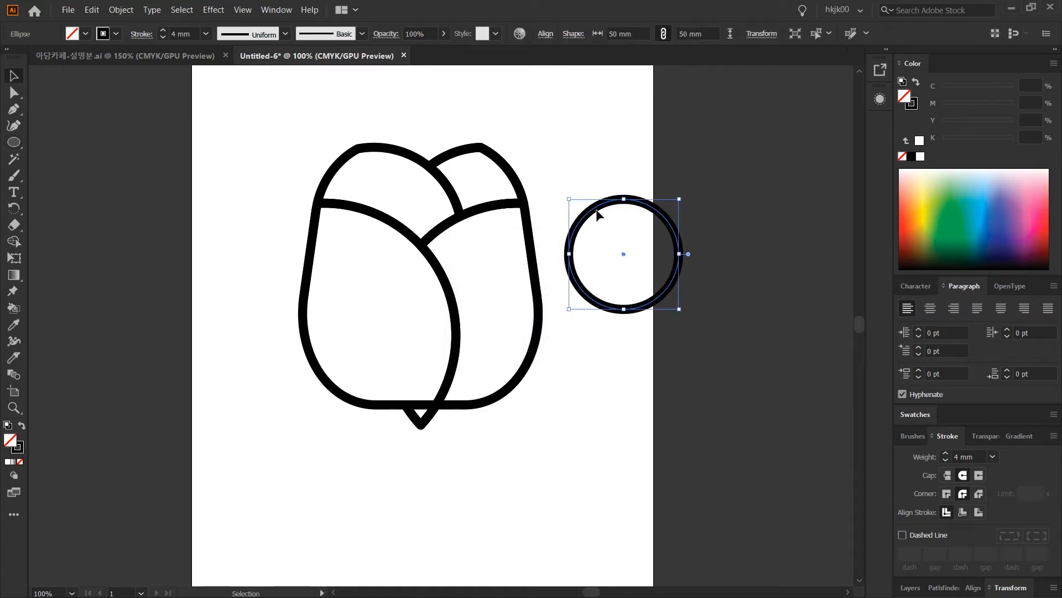
pyautogui.moveTo(597, 213); pyautogui.dragTo(500, 266)
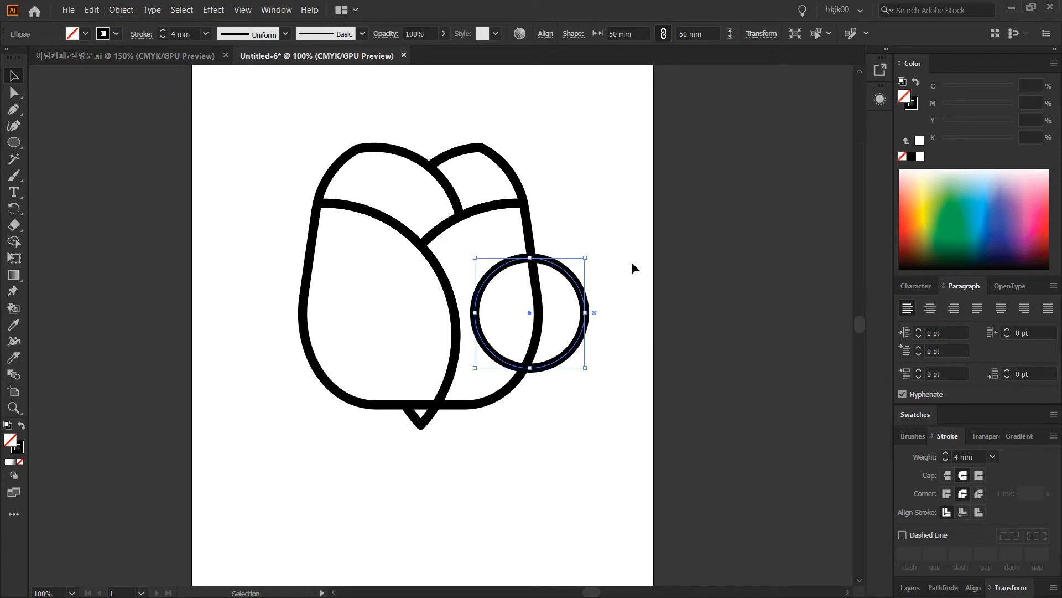
# Step: Offset the 50 mm circle's path outward by 10 mm with miter joins to form a concentric ring
pyautogui.click(124, 15)
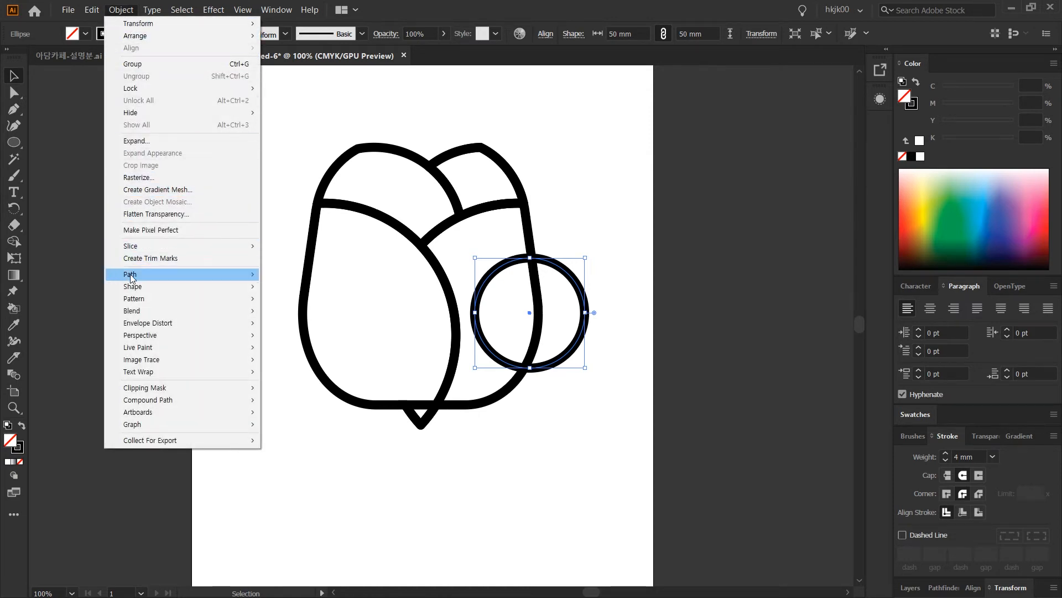
pyautogui.moveTo(134, 278)
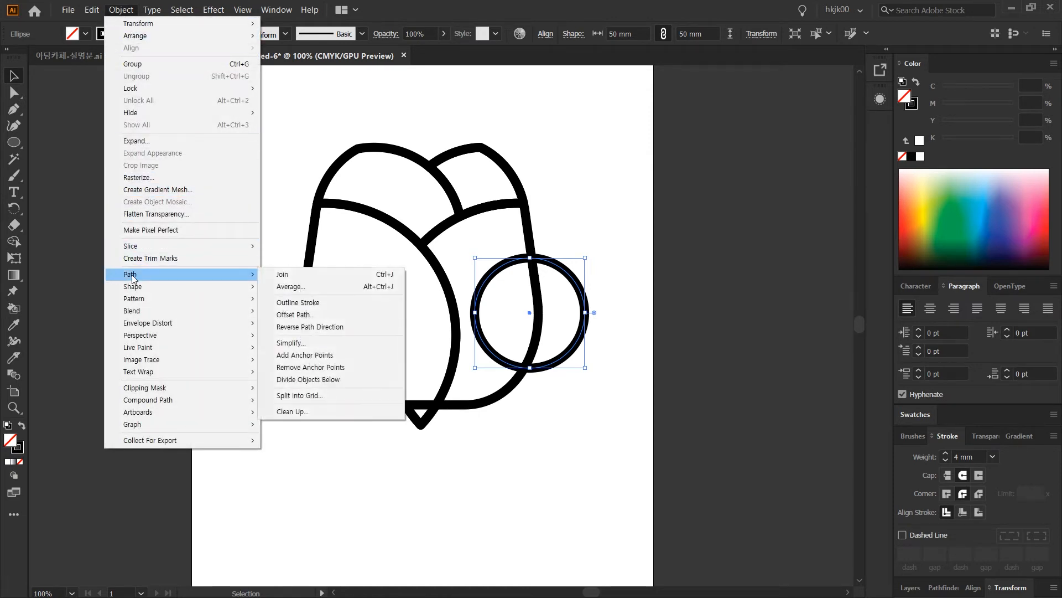
pyautogui.click(319, 315)
pyautogui.write('10')
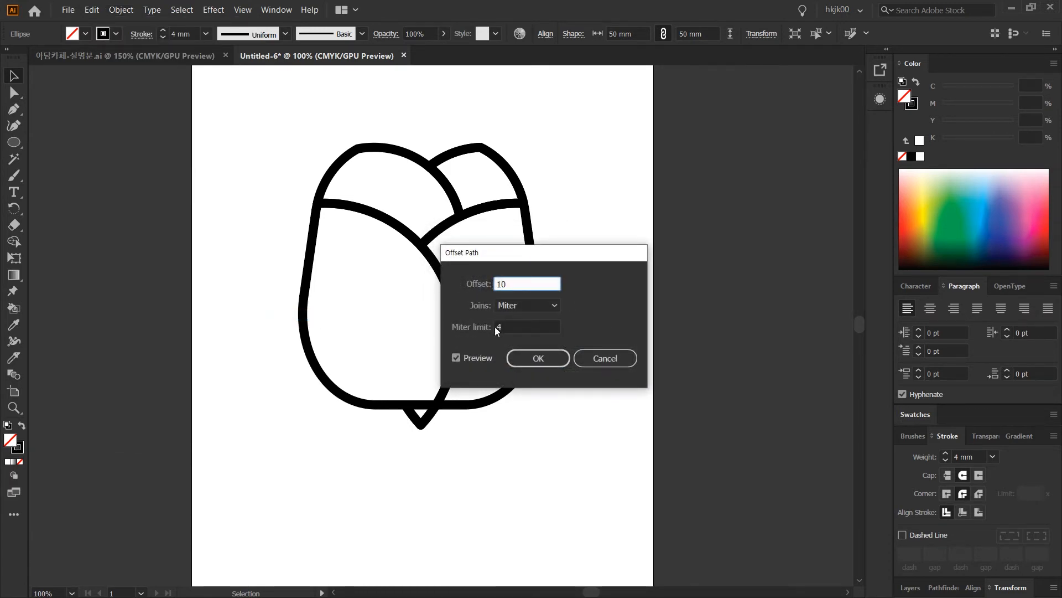
pyautogui.moveTo(531, 253); pyautogui.dragTo(718, 133)
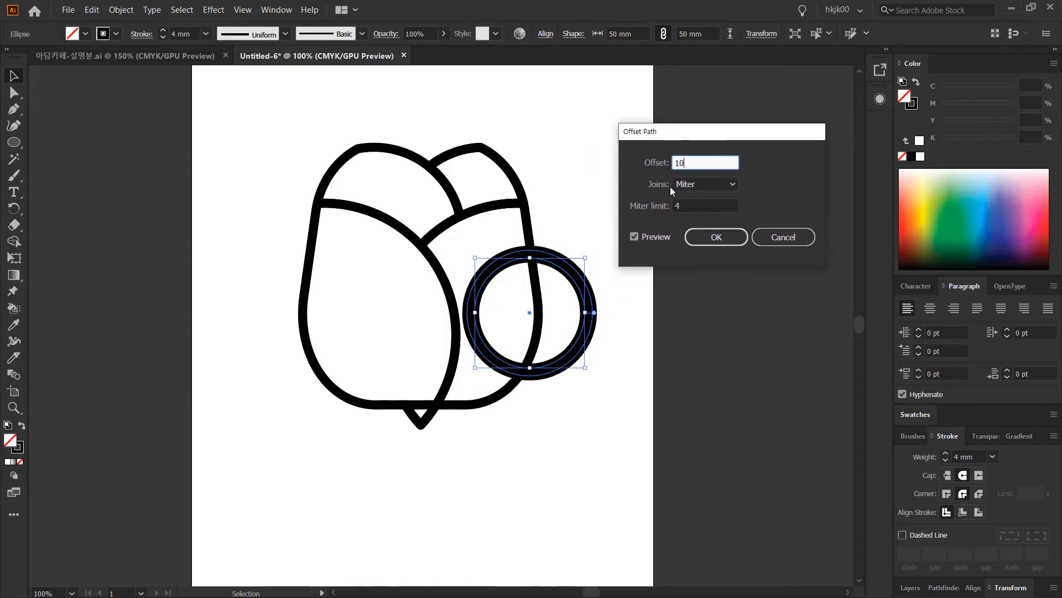
pyautogui.click(649, 237)
pyautogui.click(651, 237)
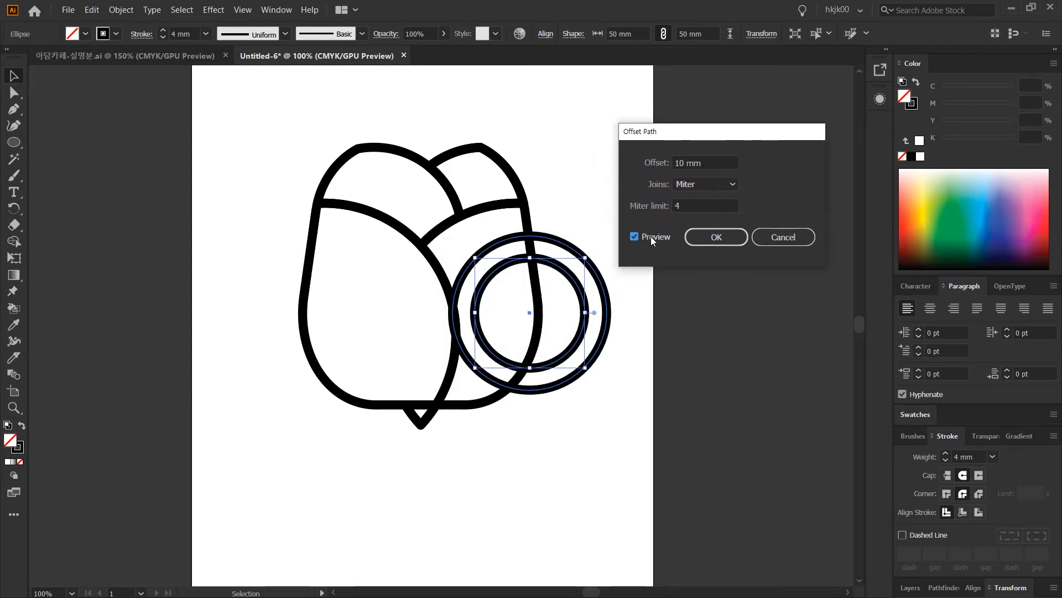
pyautogui.click(695, 239)
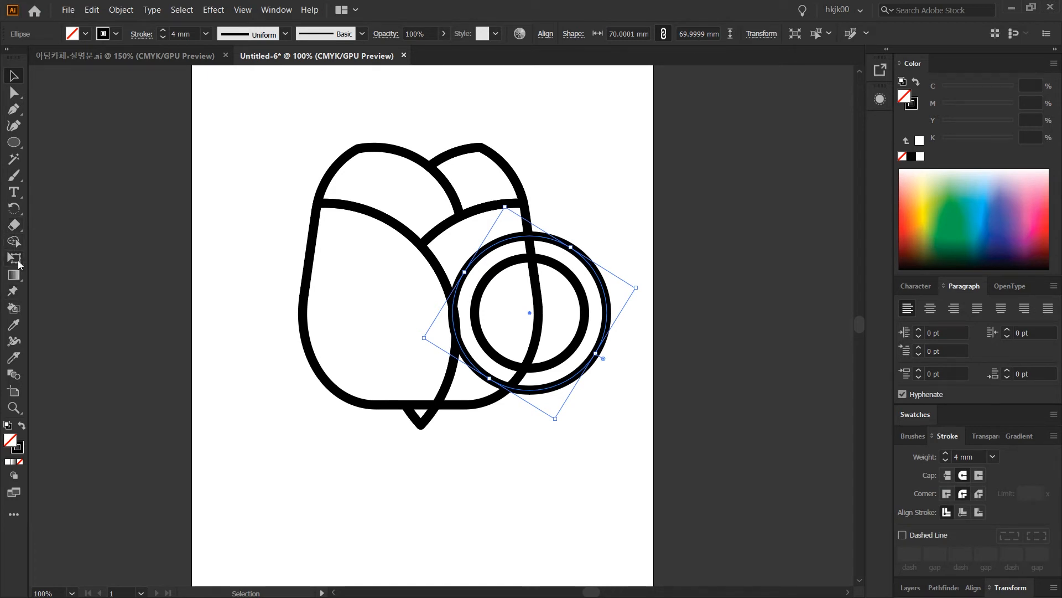
# Step: Select all shapes, merge the handle circle parts inside the cup into the right petal with Shape Builder, and deselect
pyautogui.moveTo(595, 159); pyautogui.dragTo(299, 429)
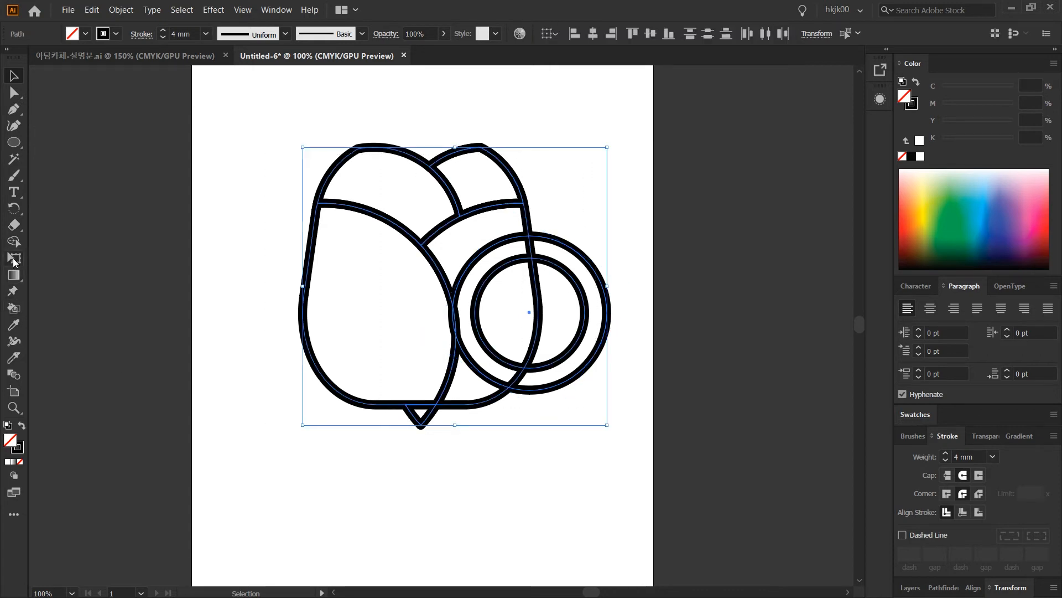
pyautogui.click(14, 242)
pyautogui.moveTo(498, 260)
pyautogui.mouseDown()
pyautogui.moveTo(444, 304)
pyautogui.moveTo(458, 344)
pyautogui.moveTo(439, 357)
pyautogui.mouseUp()
pyautogui.hotkey('ctrl', 'z')
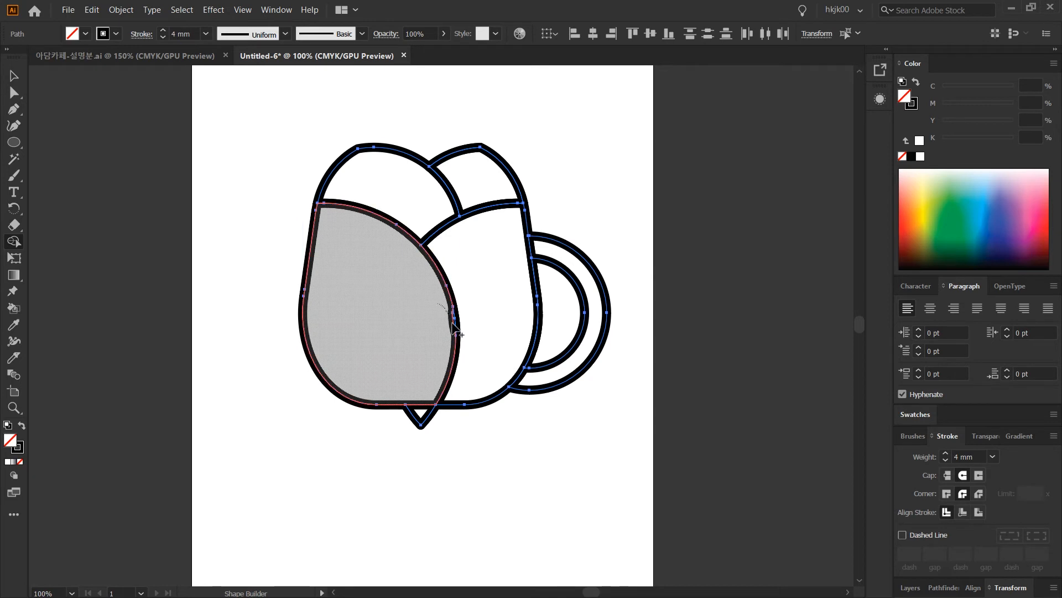
pyautogui.click(14, 76)
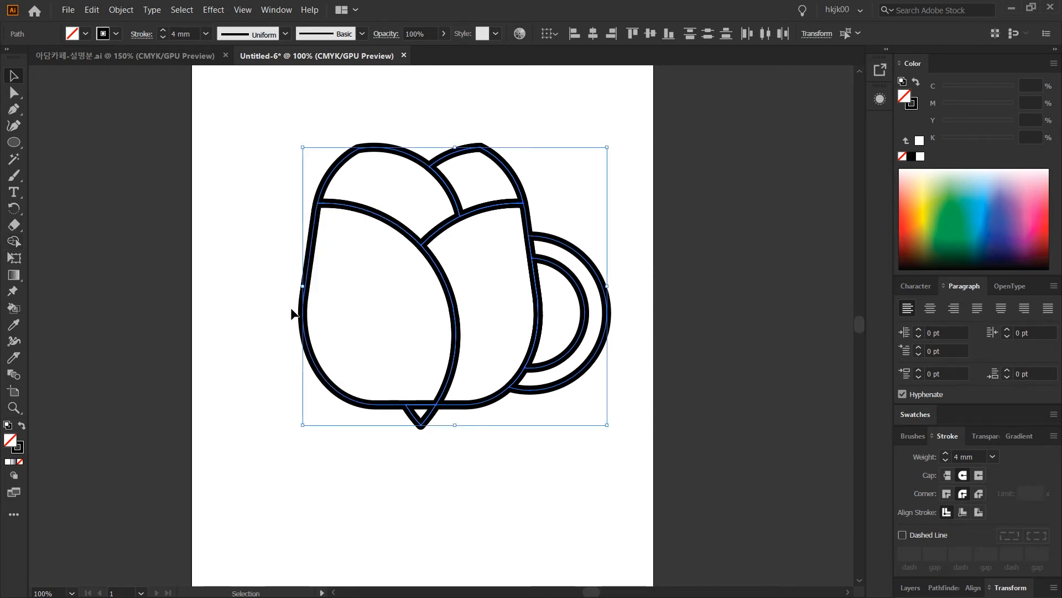
pyautogui.click(269, 343)
pyautogui.press('space')
pyautogui.moveTo(269, 345); pyautogui.dragTo(258, 338)
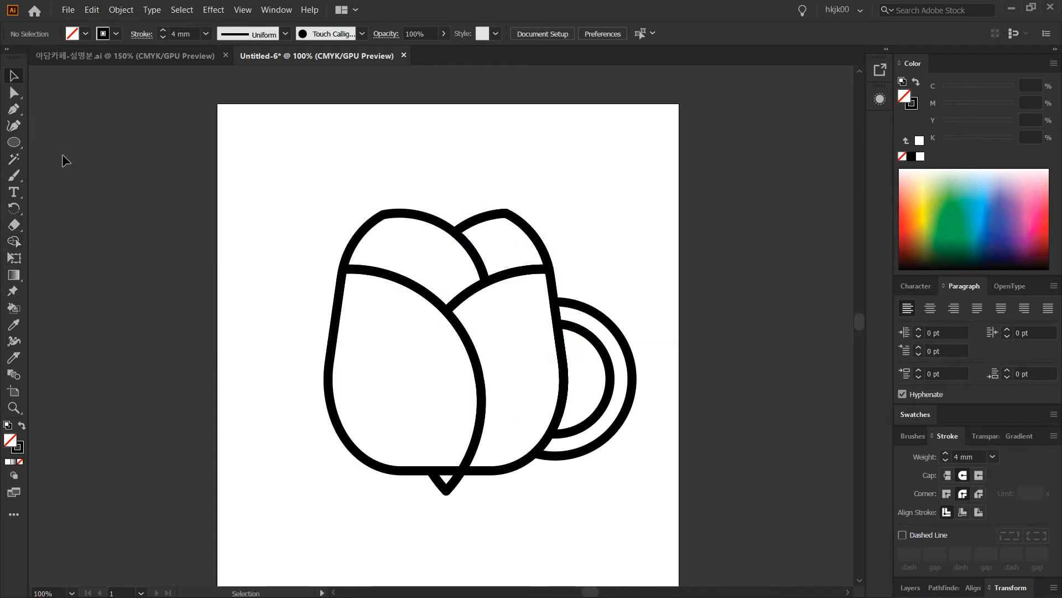
# Step: Draw a closed, curved leaf shape about 23 × 42.5 mm above the flower with the Pen tool
pyautogui.click(14, 109)
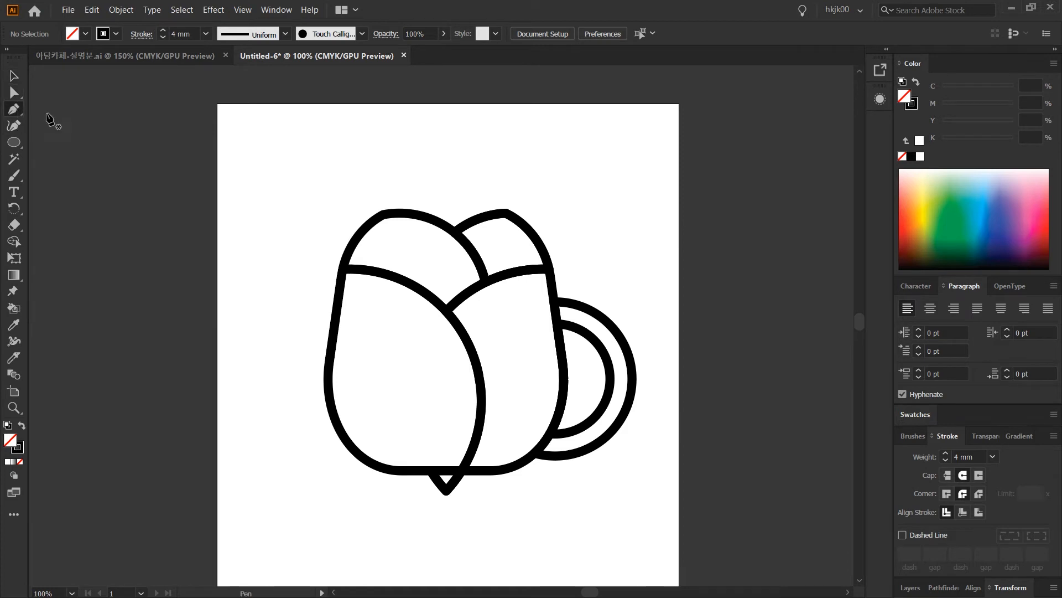
pyautogui.click(453, 109)
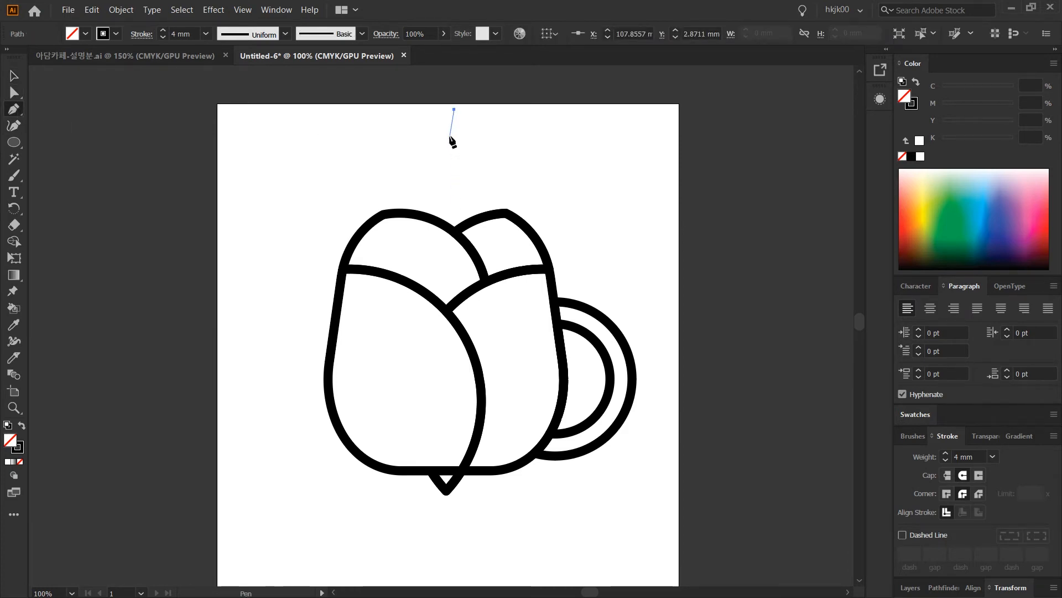
pyautogui.keyDown('shift'); pyautogui.click(454, 202); pyautogui.keyUp('shift')
pyautogui.moveTo(454, 202); pyautogui.dragTo(506, 267)
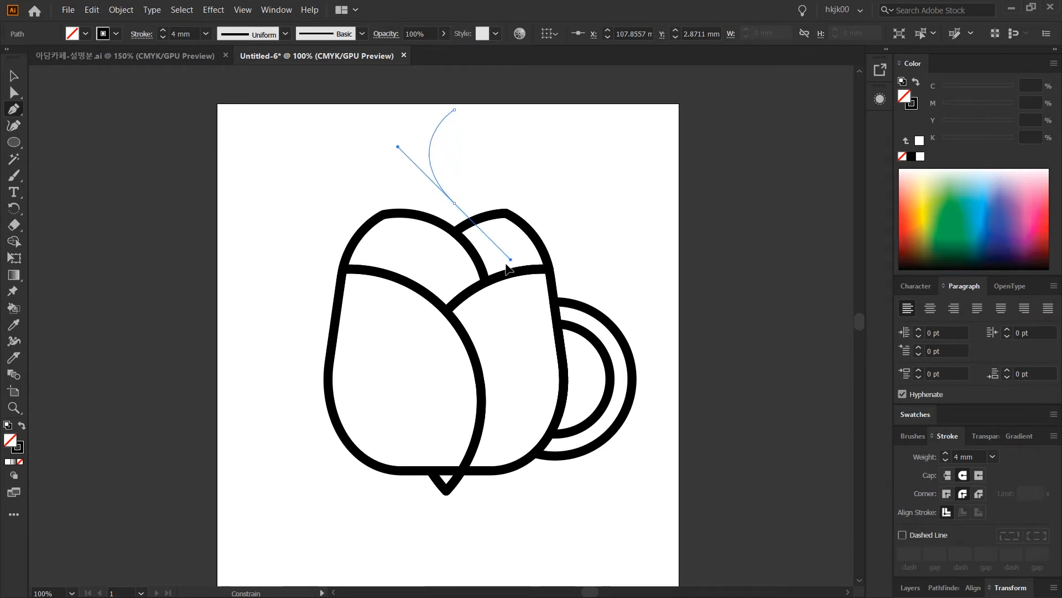
pyautogui.moveTo(507, 267); pyautogui.dragTo(507, 268)
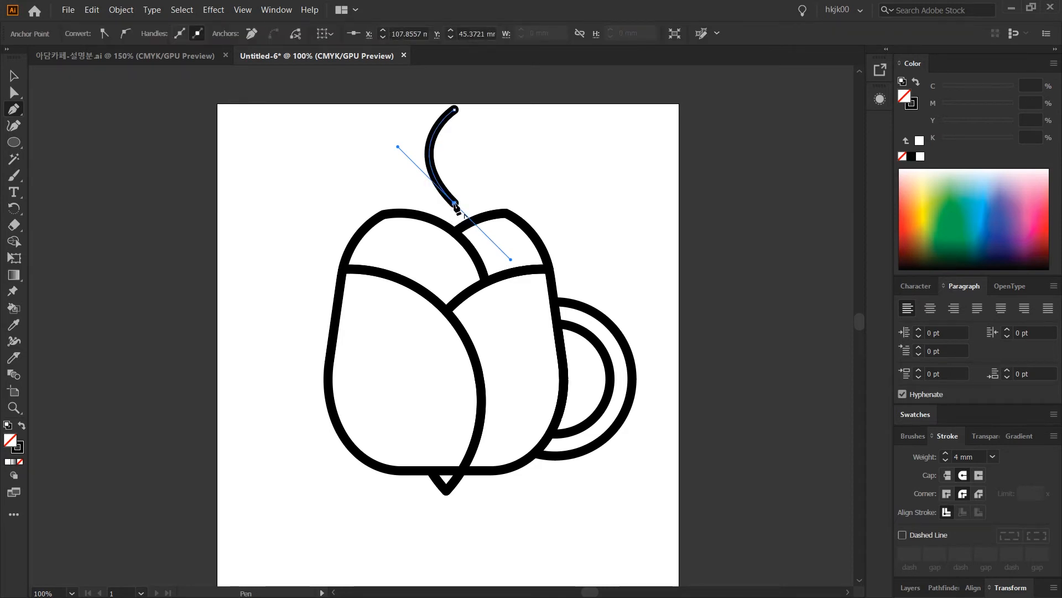
pyautogui.click(455, 205)
pyautogui.moveTo(454, 109); pyautogui.dragTo(529, 184)
pyautogui.scroll(3, 389, 71)
pyautogui.moveTo(395, 110); pyautogui.dragTo(384, 153)
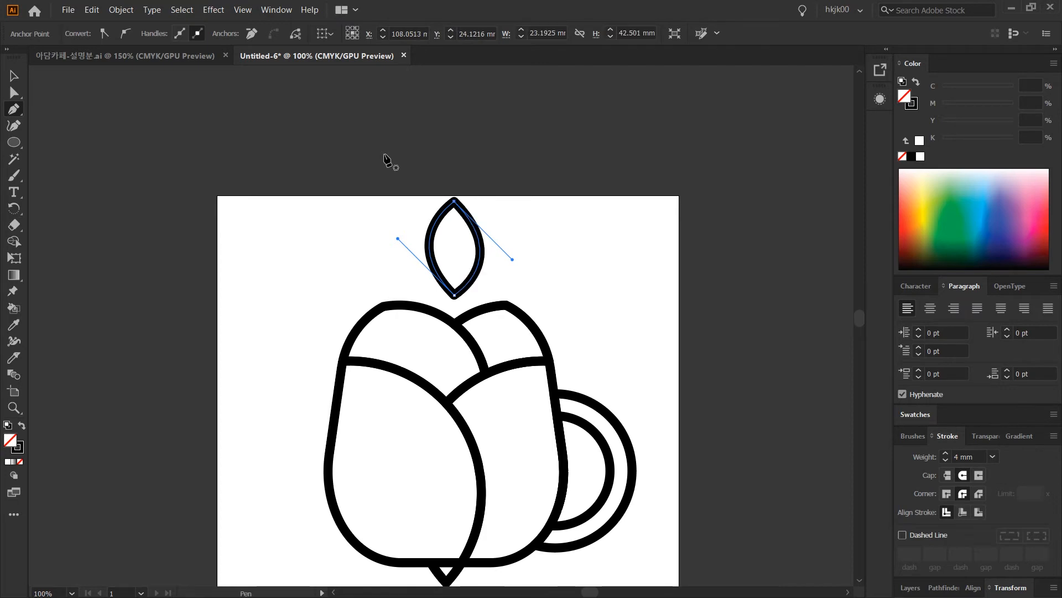
# Step: Rotate the leaf about 45° clockwise and position it slightly right of center above the flower
pyautogui.press('v')
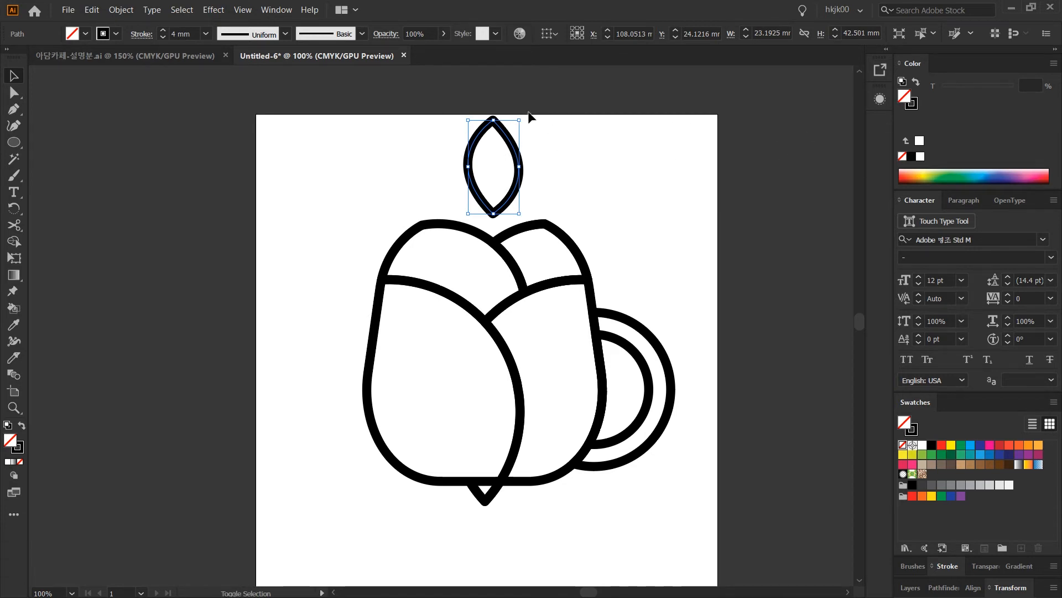
pyautogui.moveTo(528, 119); pyautogui.dragTo(538, 158)
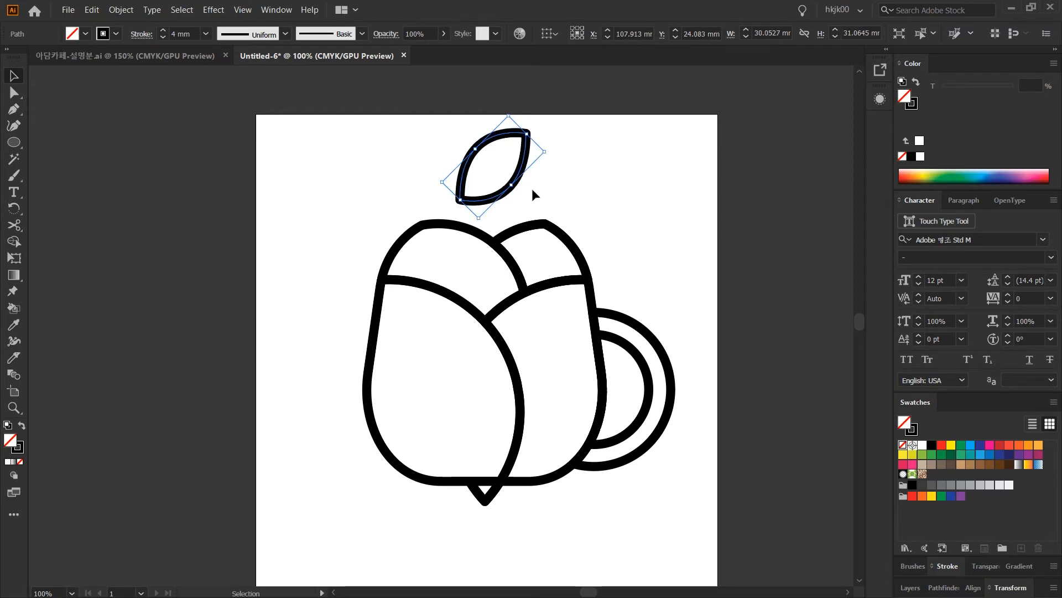
pyautogui.press('space')
pyautogui.moveTo(522, 173); pyautogui.dragTo(505, 164)
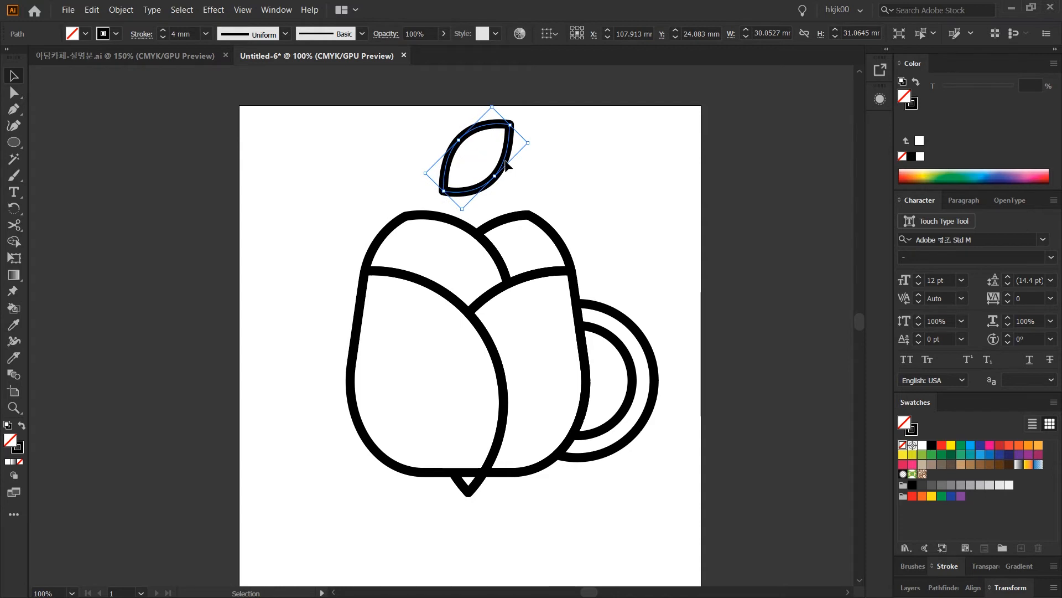
pyautogui.hotkey('ctrl', 'z')
pyautogui.press('space')
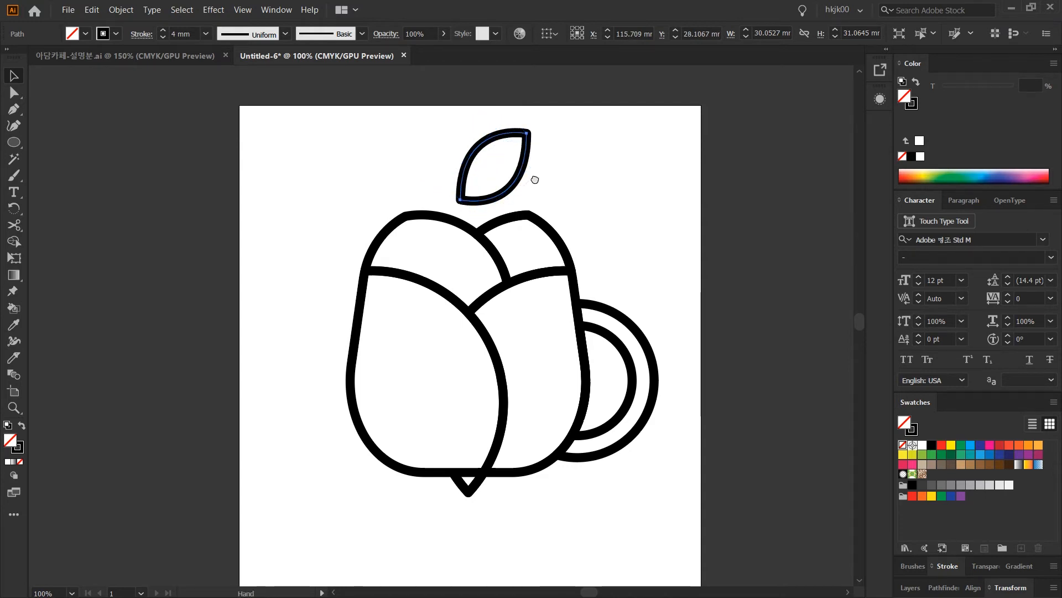
pyautogui.moveTo(534, 176); pyautogui.dragTo(529, 175)
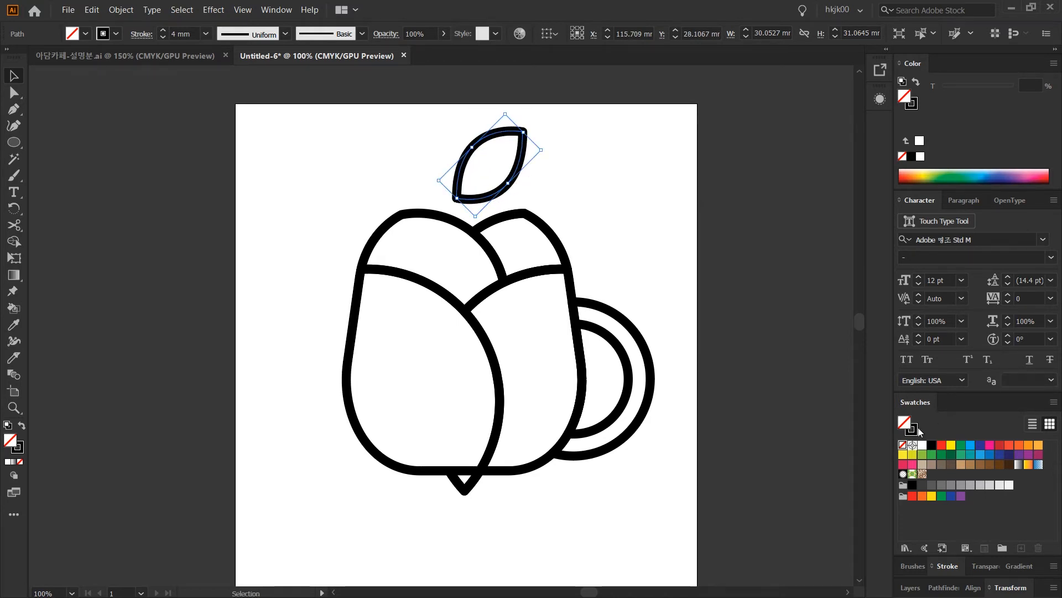
# Step: Find 361 in the PANTONE+ Solid Coated color book and fill the leaf with PANTONE 361 C
pyautogui.click(1054, 403)
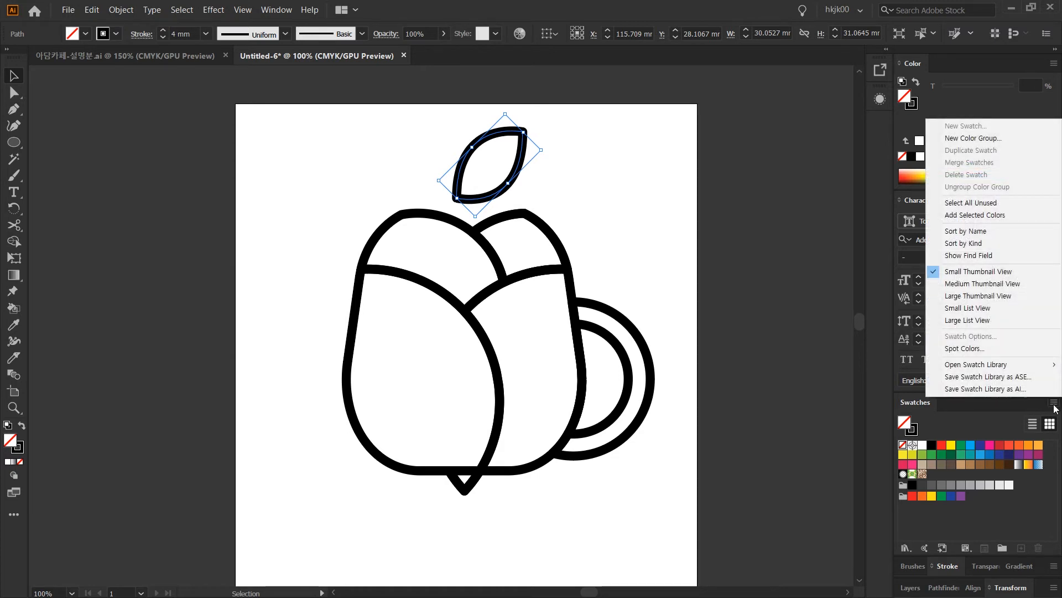
pyautogui.moveTo(1052, 369)
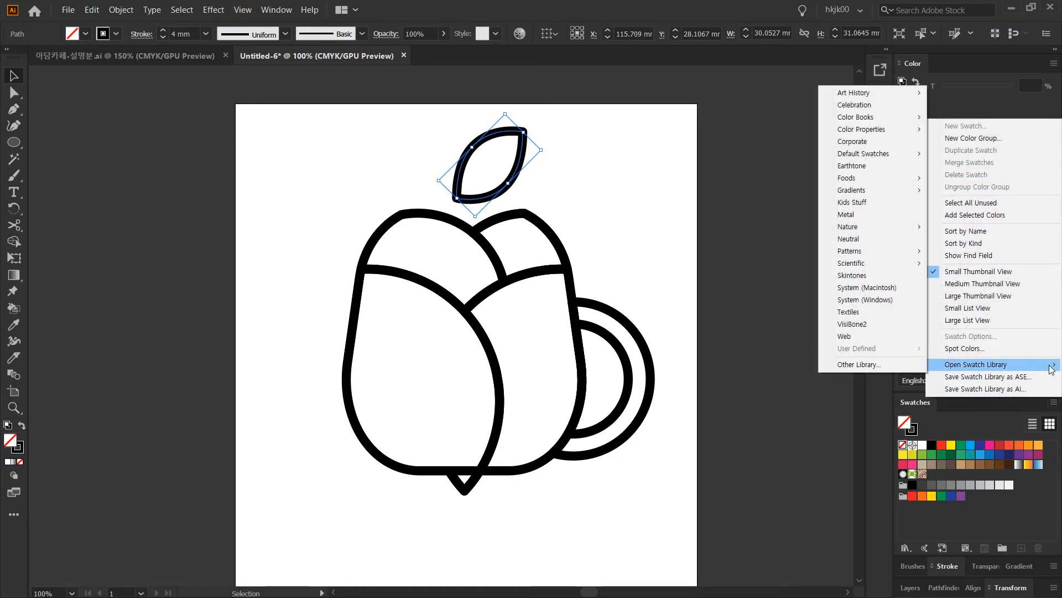
pyautogui.moveTo(900, 124)
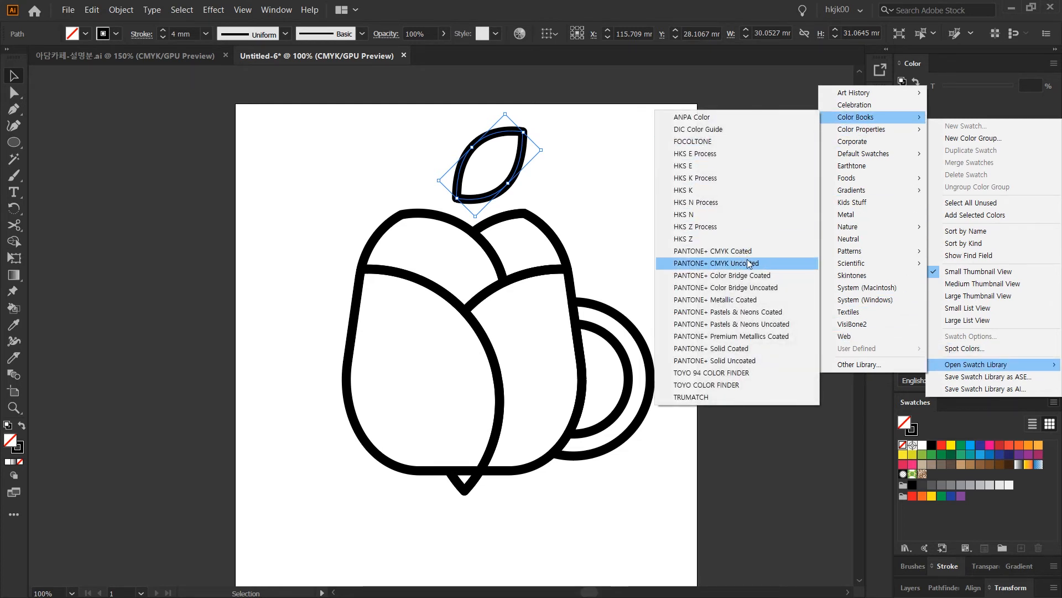
pyautogui.click(753, 348)
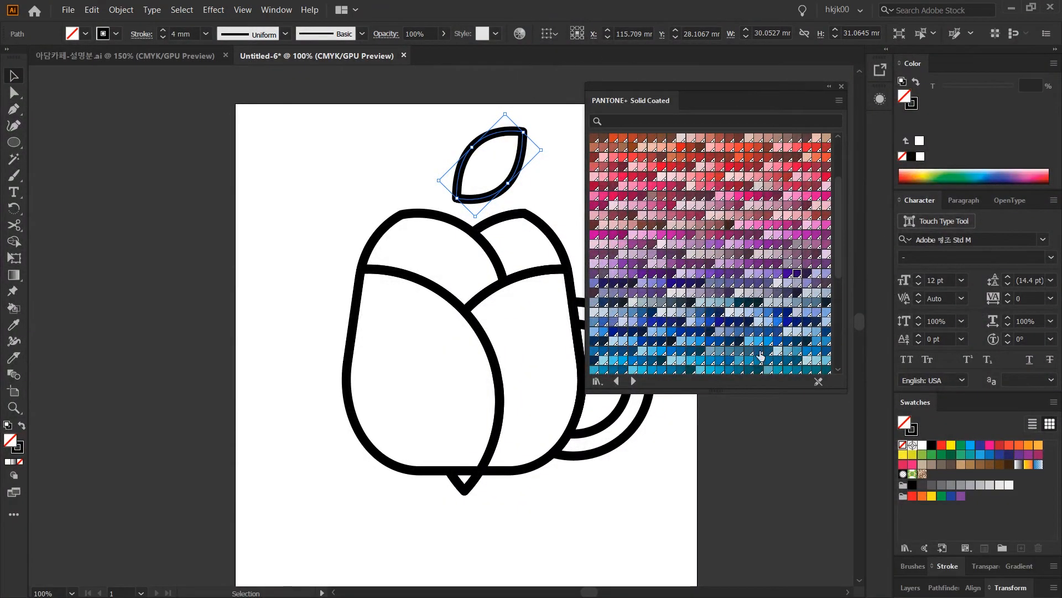
pyautogui.click(667, 120)
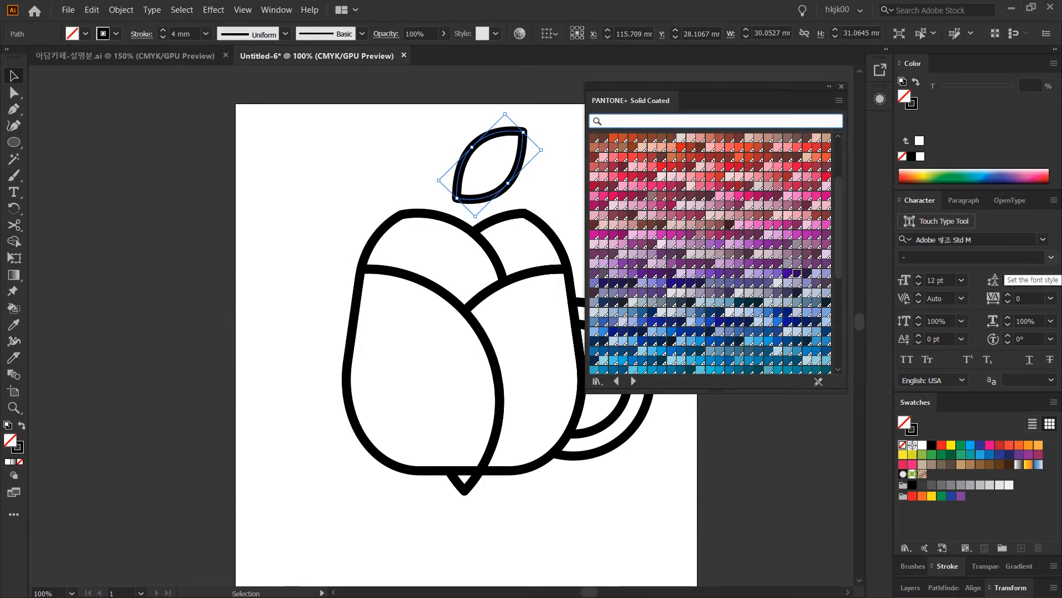
pyautogui.write('361')
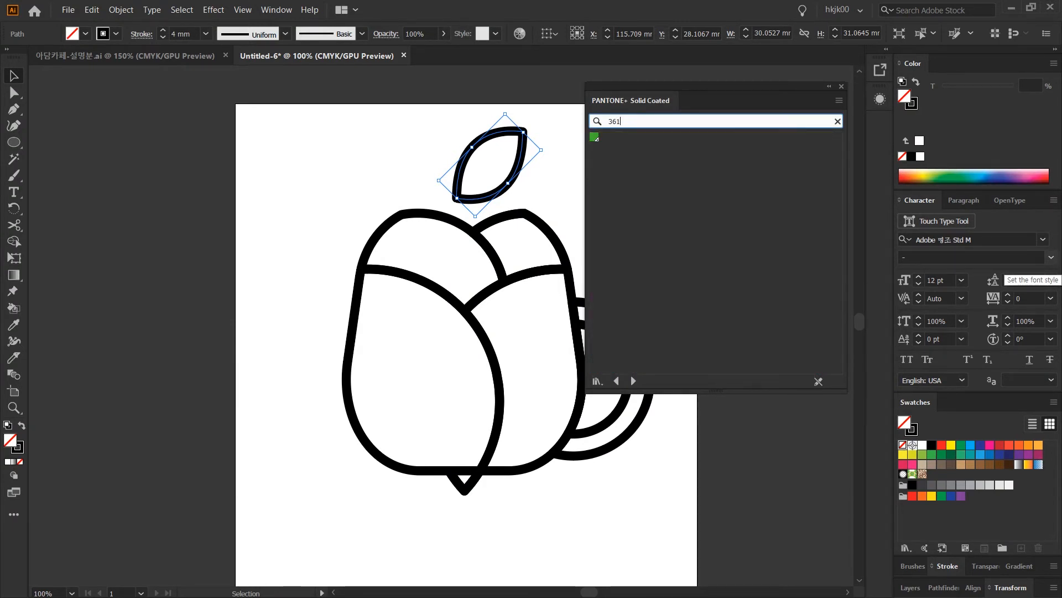
pyautogui.click(595, 138)
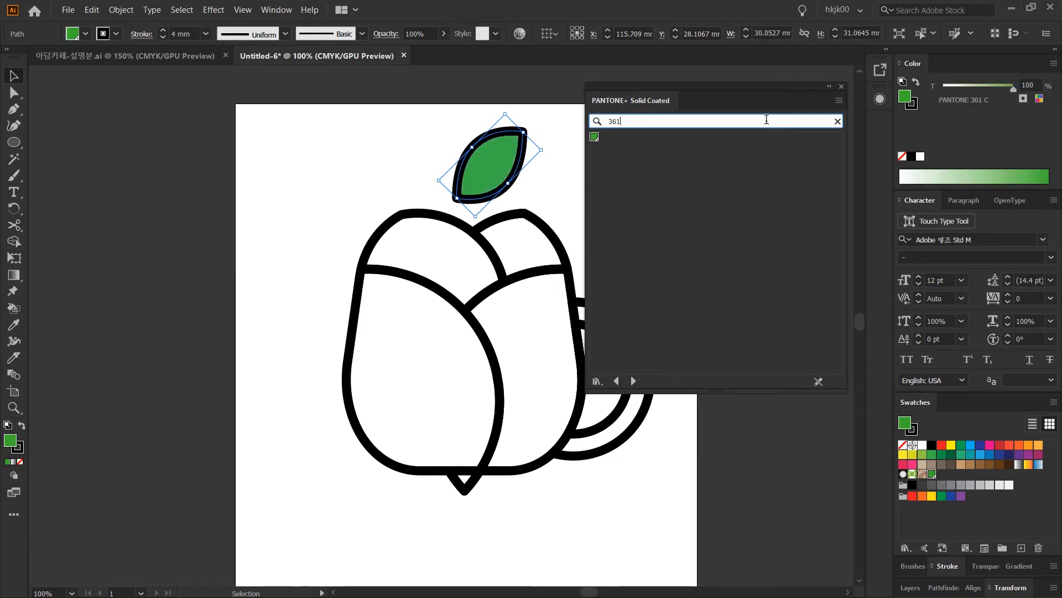
# Step: Remove the leaf's stroke and close the PANTONE+ Solid Coated color book
pyautogui.click(914, 106)
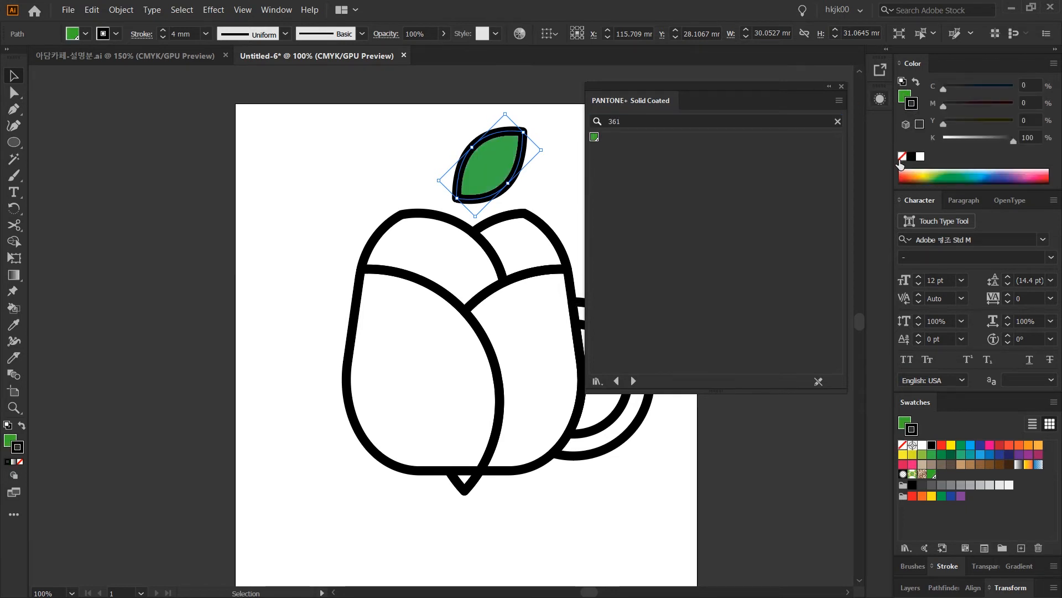
pyautogui.click(902, 156)
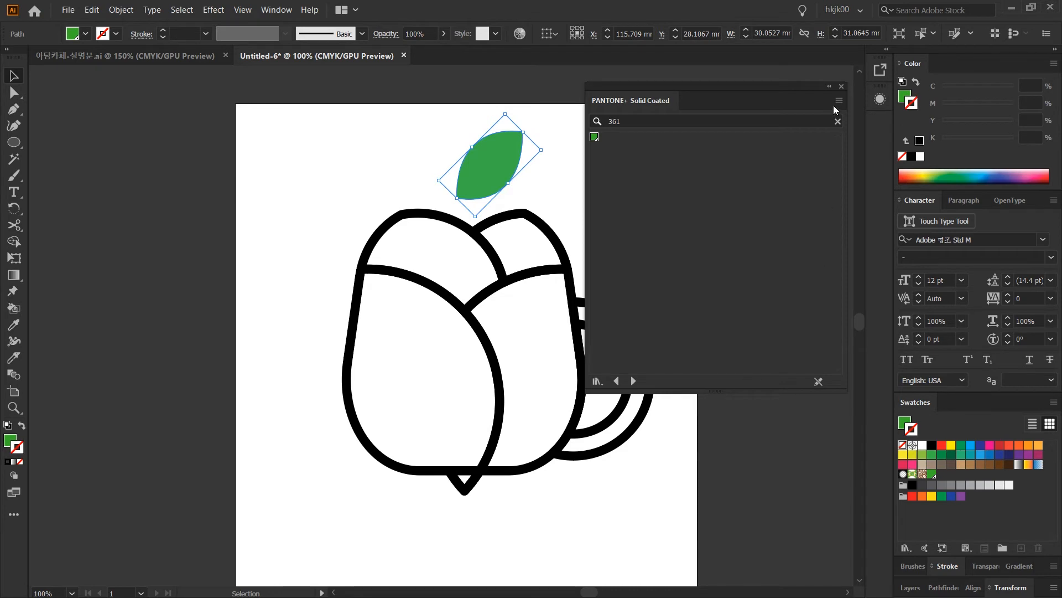
pyautogui.moveTo(715, 86); pyautogui.dragTo(715, 98)
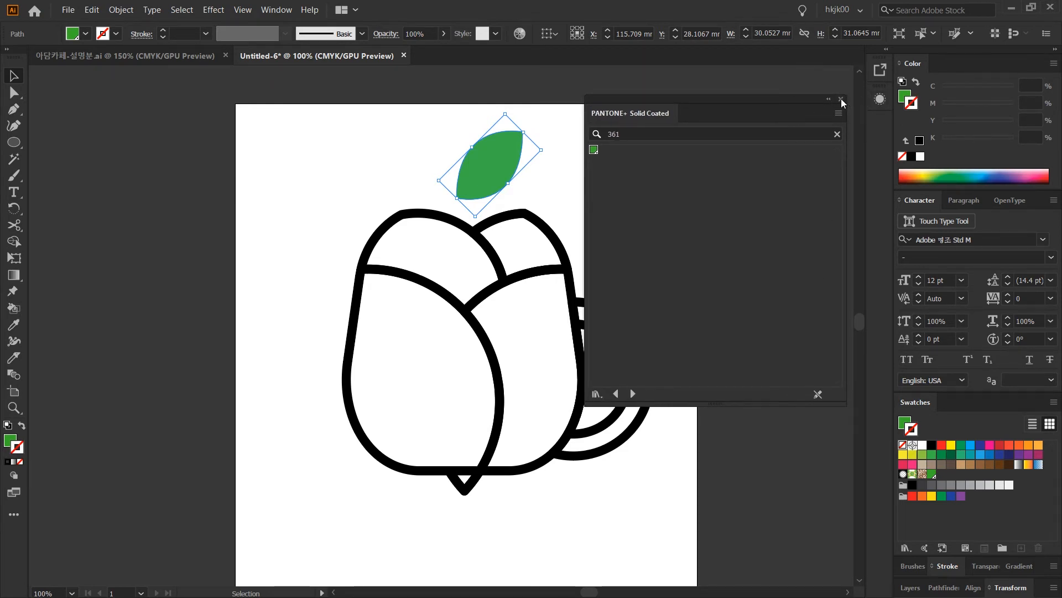
pyautogui.click(841, 99)
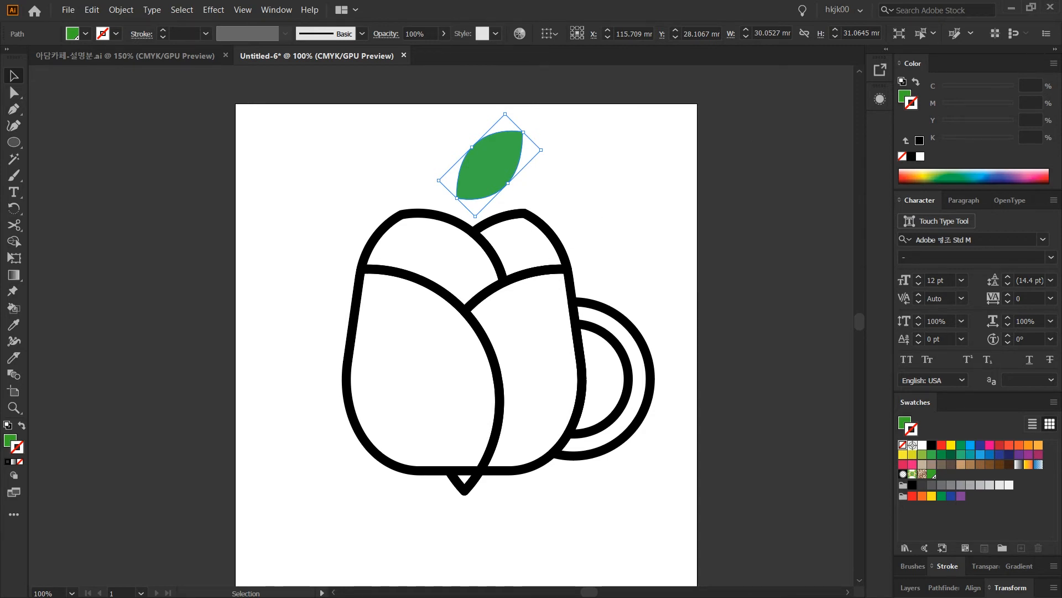
# Step: Look through the swatches of the PANTONE+ CMYK Coated color book, close it, and deselect the leaf
pyautogui.click(931, 474)
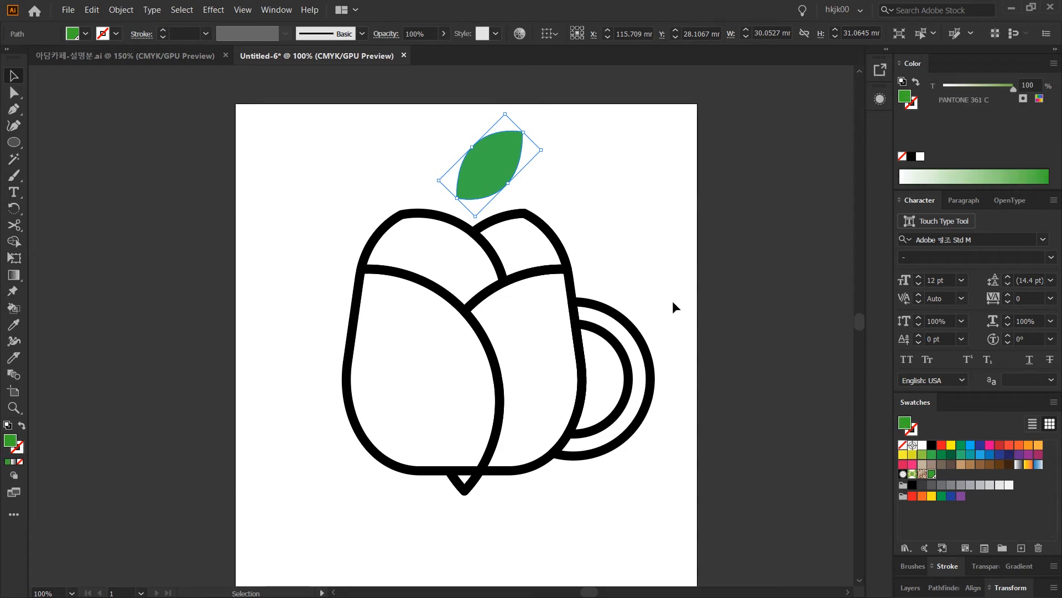
pyautogui.click(1054, 403)
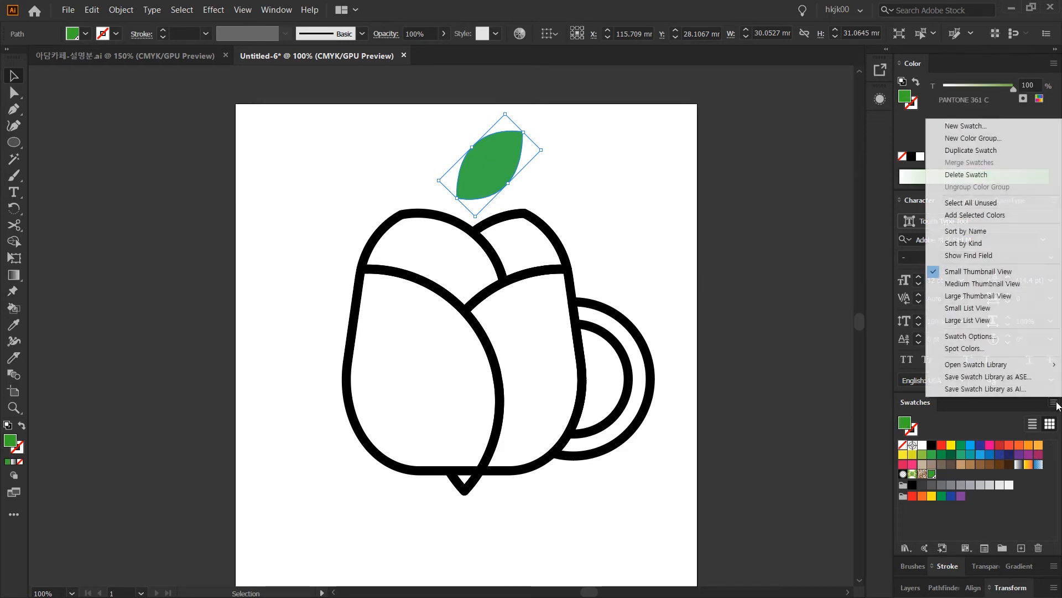
pyautogui.moveTo(965, 365)
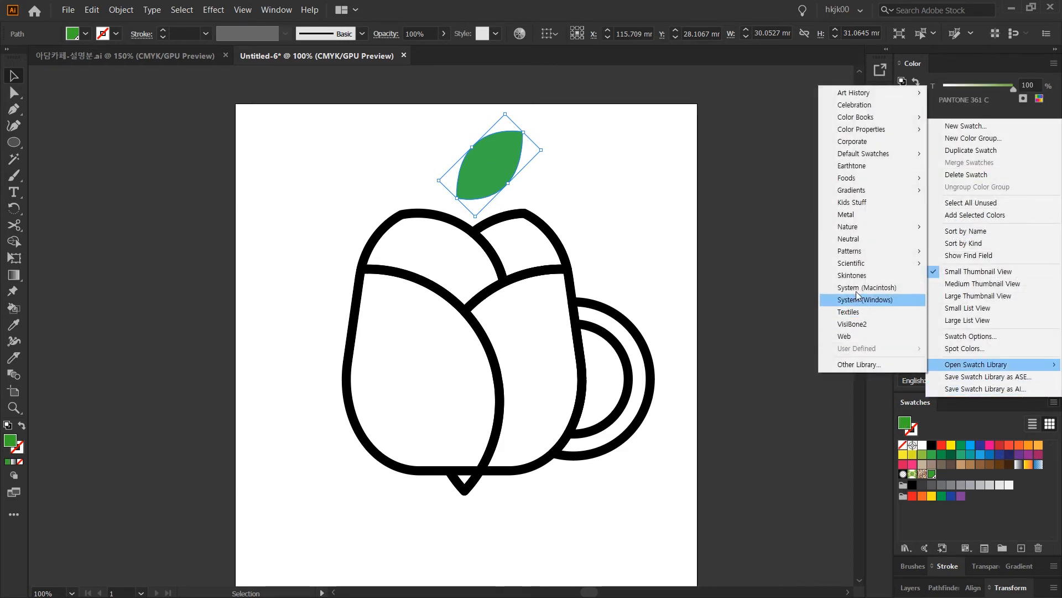
pyautogui.moveTo(874, 123)
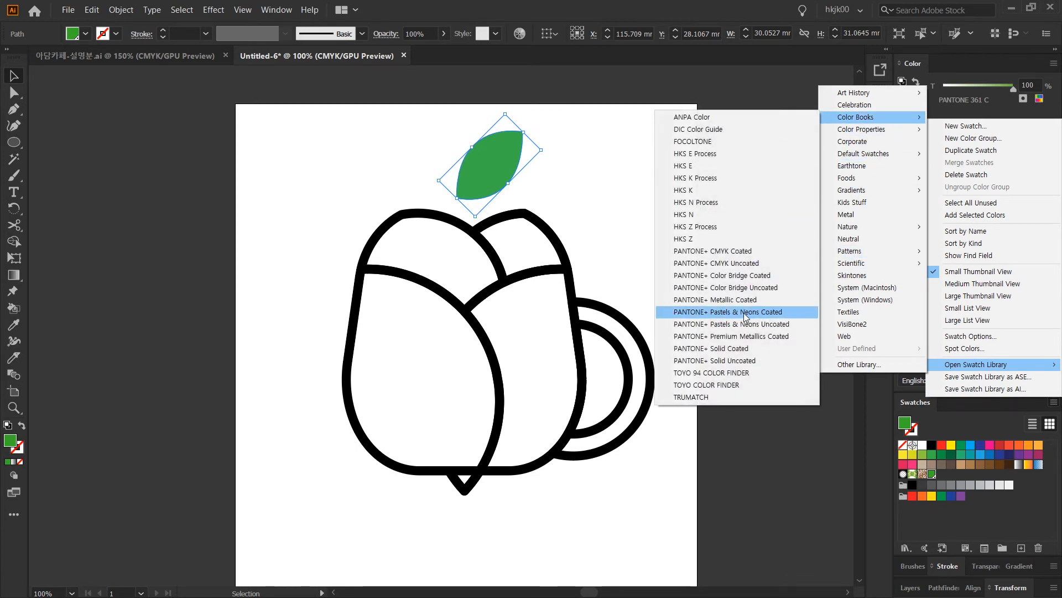
pyautogui.click(755, 251)
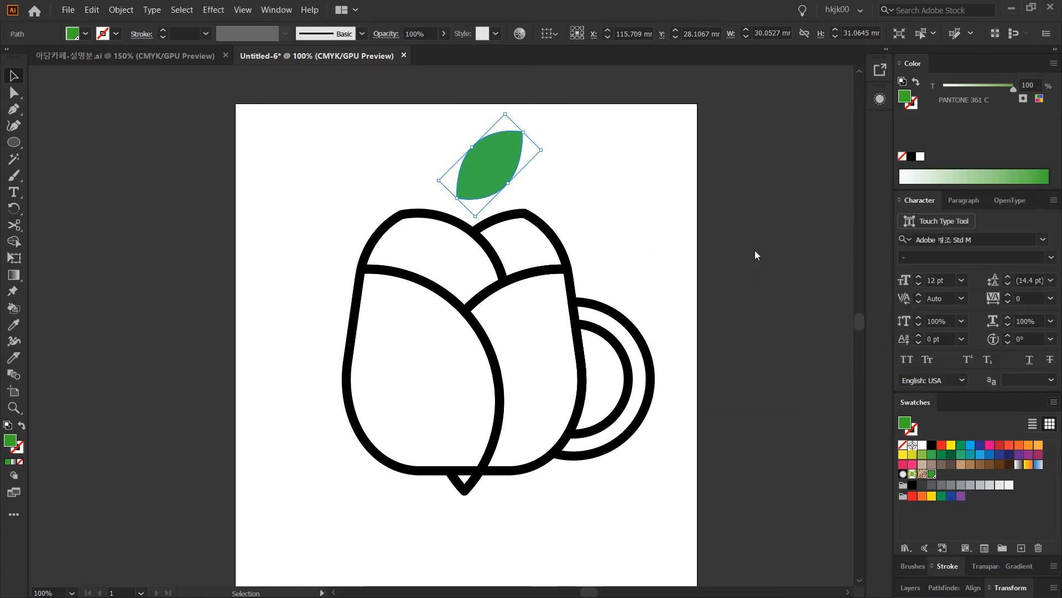
pyautogui.moveTo(738, 199); pyautogui.dragTo(837, 477)
pyautogui.moveTo(832, 206); pyautogui.dragTo(820, 126)
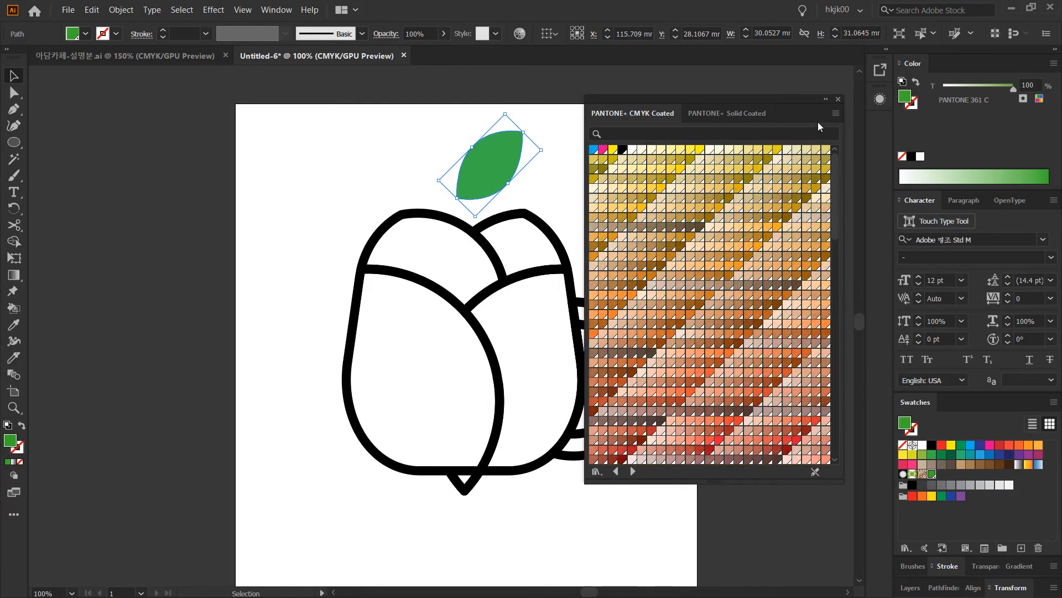
pyautogui.click(837, 100)
pyautogui.click(792, 175)
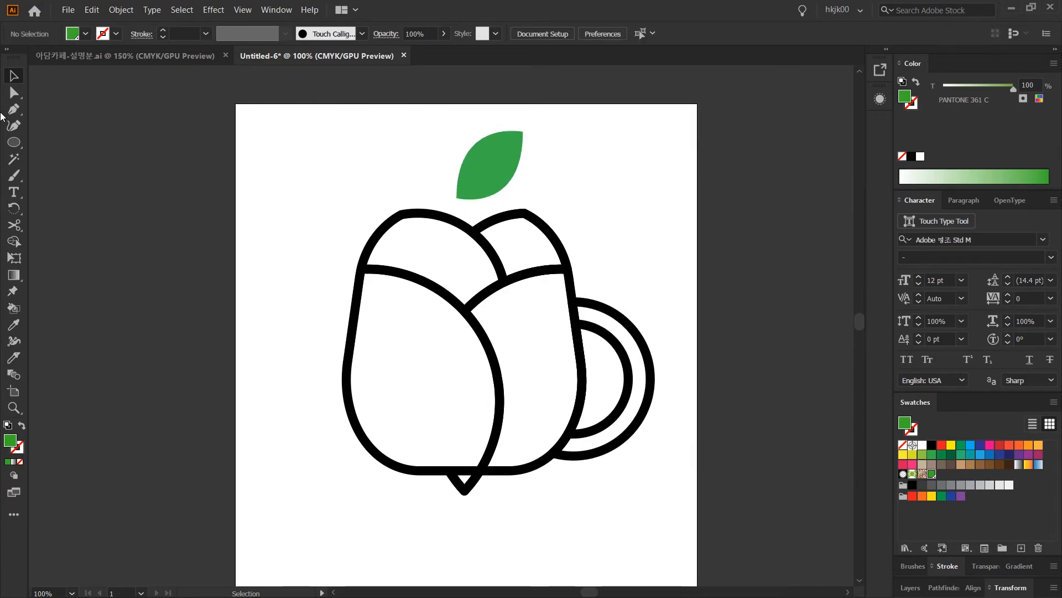
# Step: Add the text '아담카페' below the cup with the Type tool
pyautogui.click(14, 192)
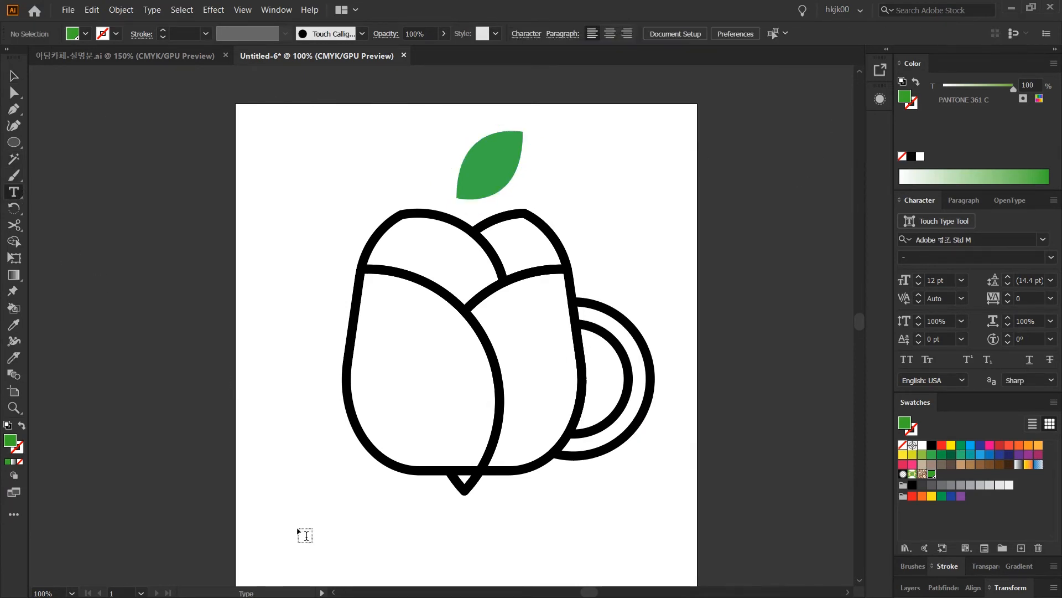
pyautogui.click(324, 537)
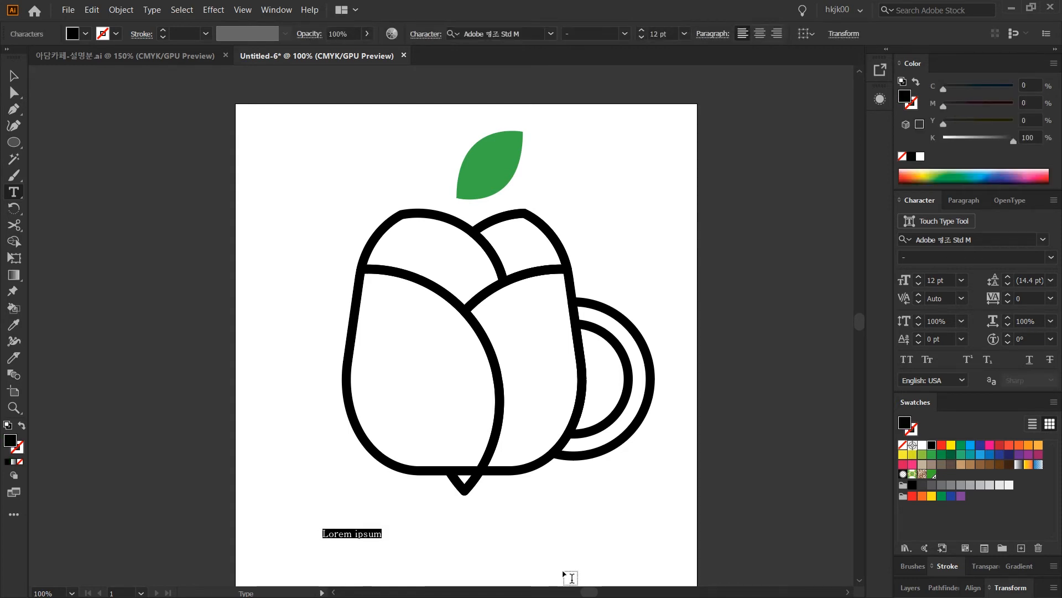
pyautogui.write('아대')
pyautogui.write('카페')
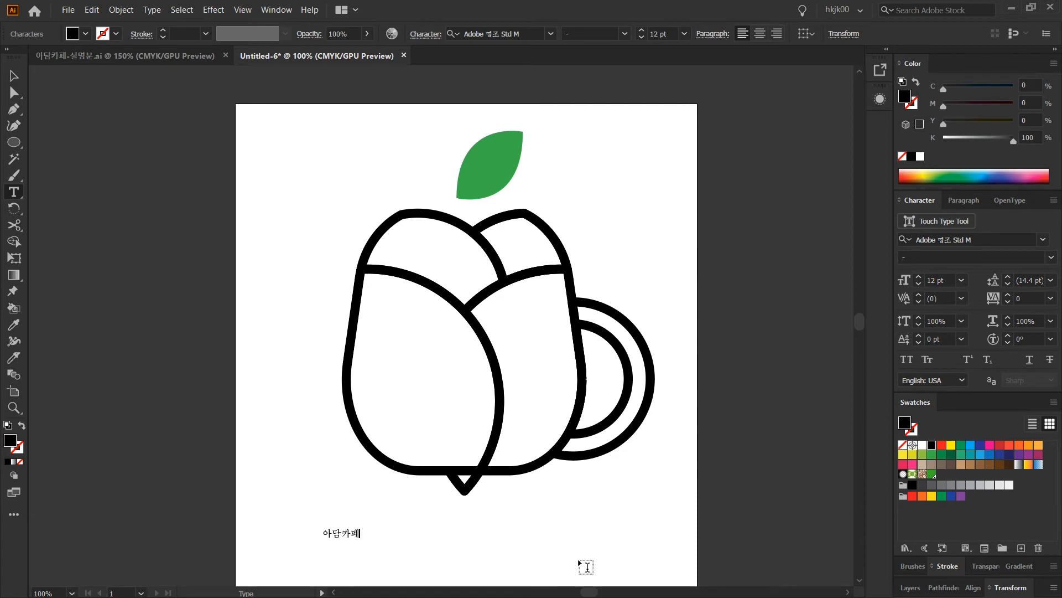
# Step: Set the text '아담카페' in the 나눔스퀘어 font at a size of 50 mm
pyautogui.click(11, 78)
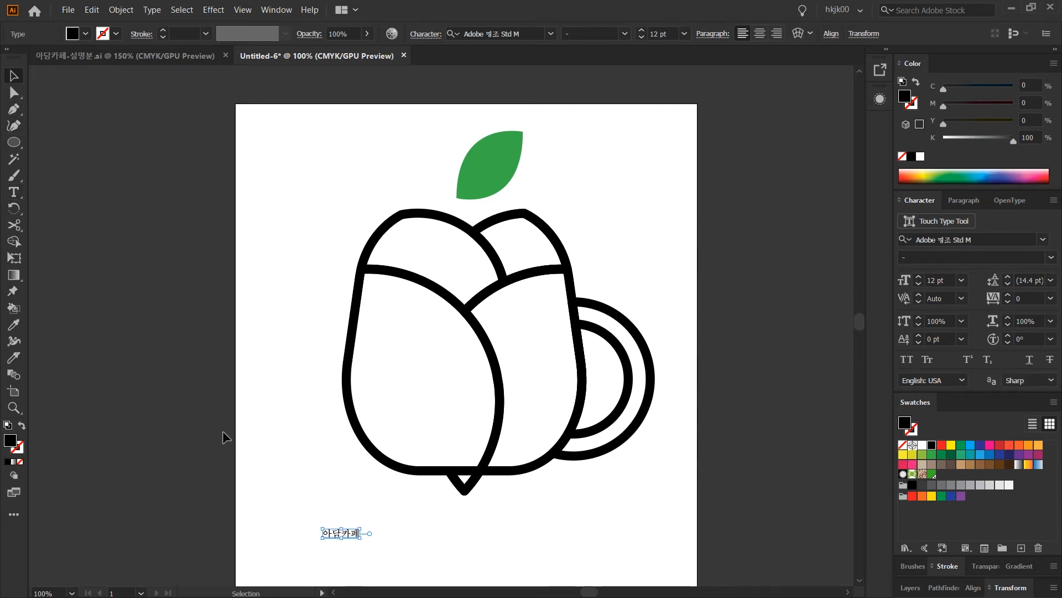
pyautogui.moveTo(279, 498); pyautogui.dragTo(412, 567)
pyautogui.click(1043, 240)
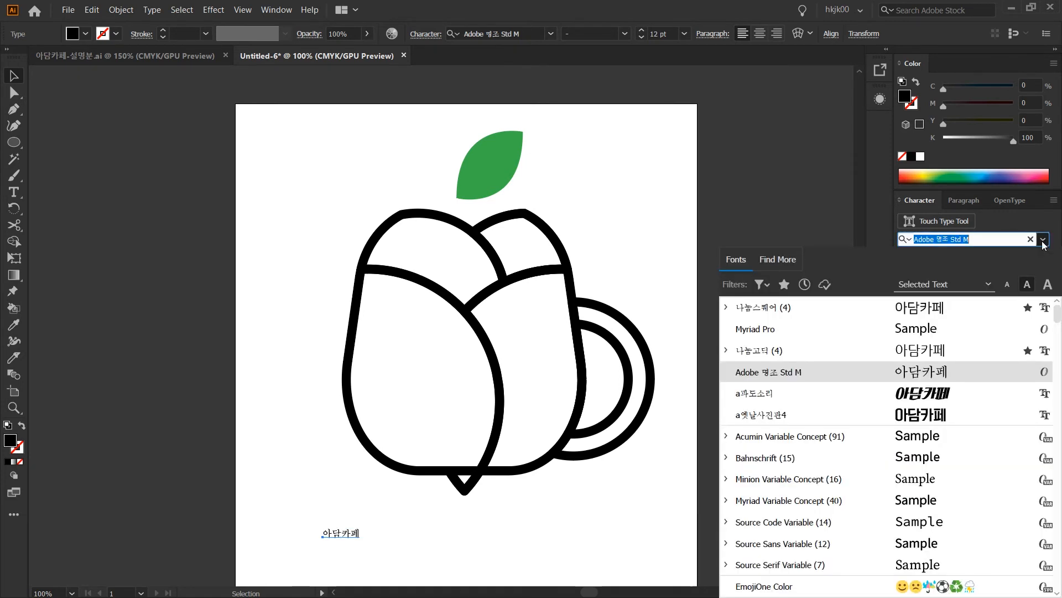
pyautogui.click(802, 309)
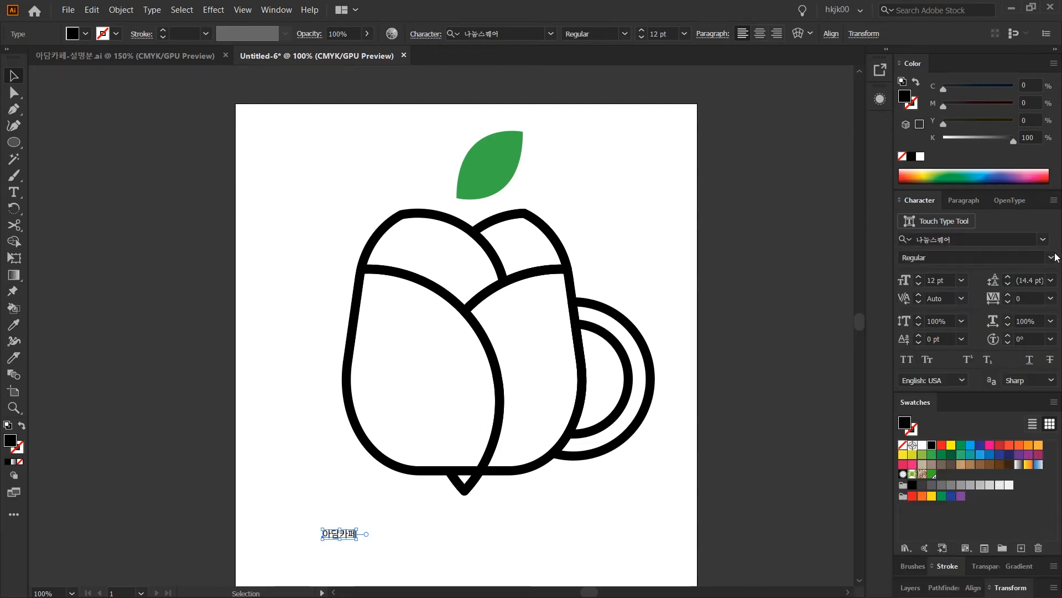
pyautogui.click(949, 281)
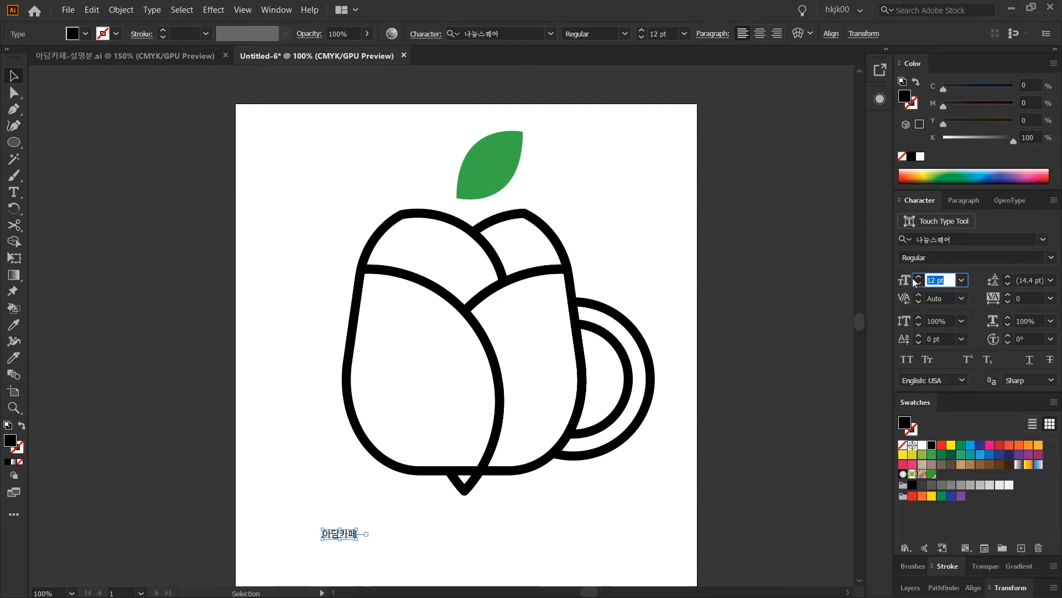
pyautogui.write('50mm')
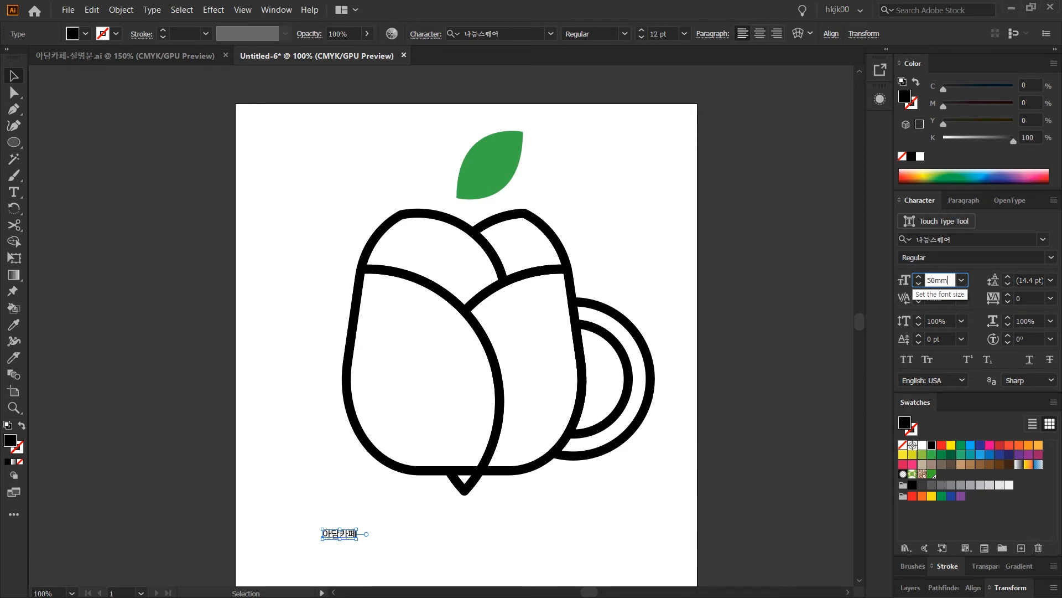
pyautogui.press('Return')
# Step: Move the enlarged café name down so it sits clear below the cup
pyautogui.scroll(-3, 570, 456)
pyautogui.hscroll(-2, 570, 456)
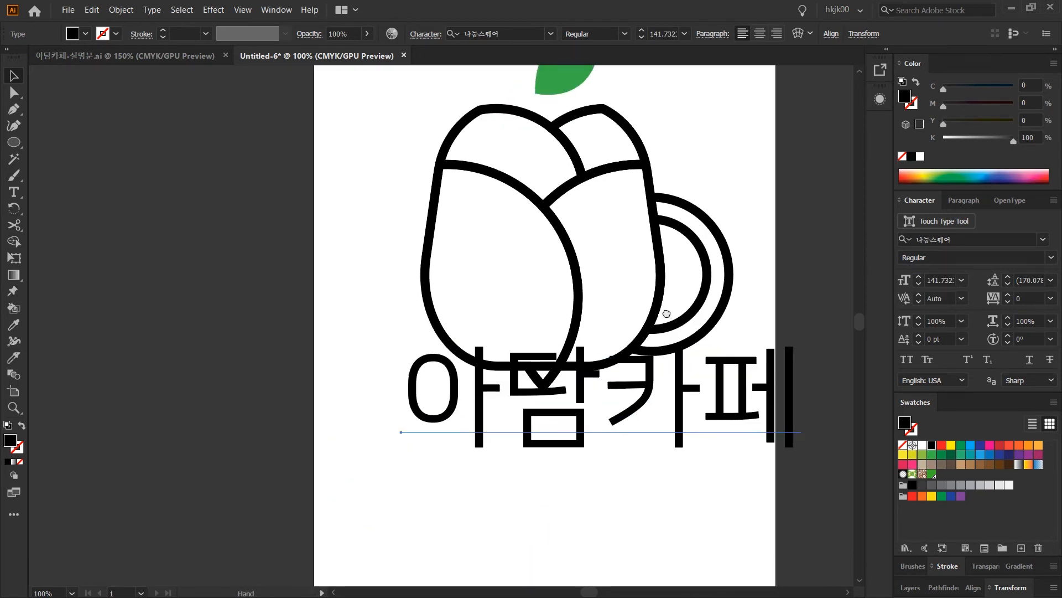
pyautogui.moveTo(651, 360); pyautogui.dragTo(610, 406)
# Step: Make the characters '아담' in the café name Bold and fill them with PANTONE 361 C
pyautogui.doubleClick(657, 370)
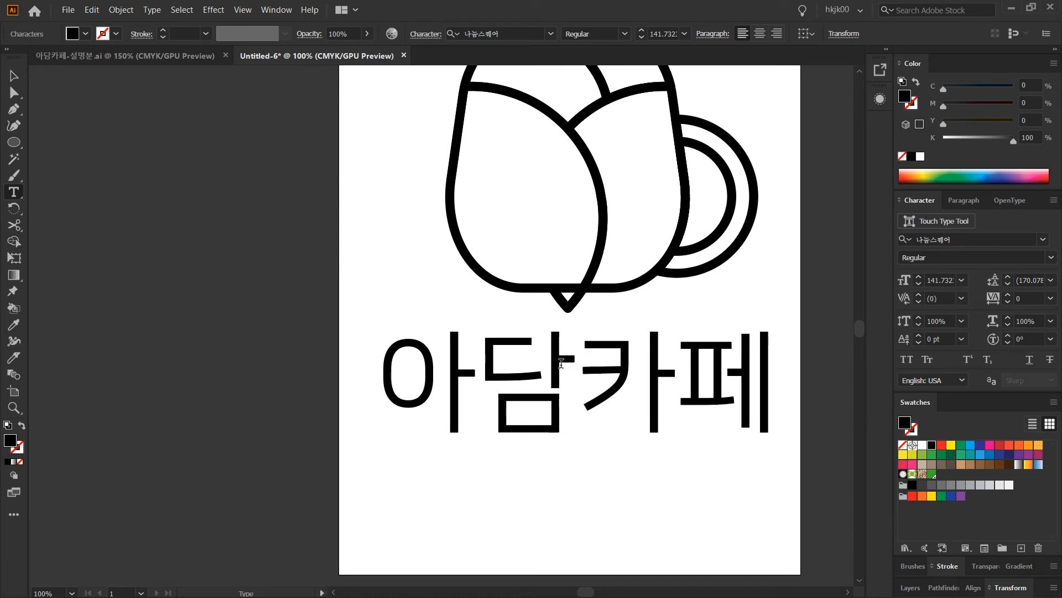
pyautogui.click(562, 362)
pyautogui.moveTo(561, 362); pyautogui.dragTo(408, 355)
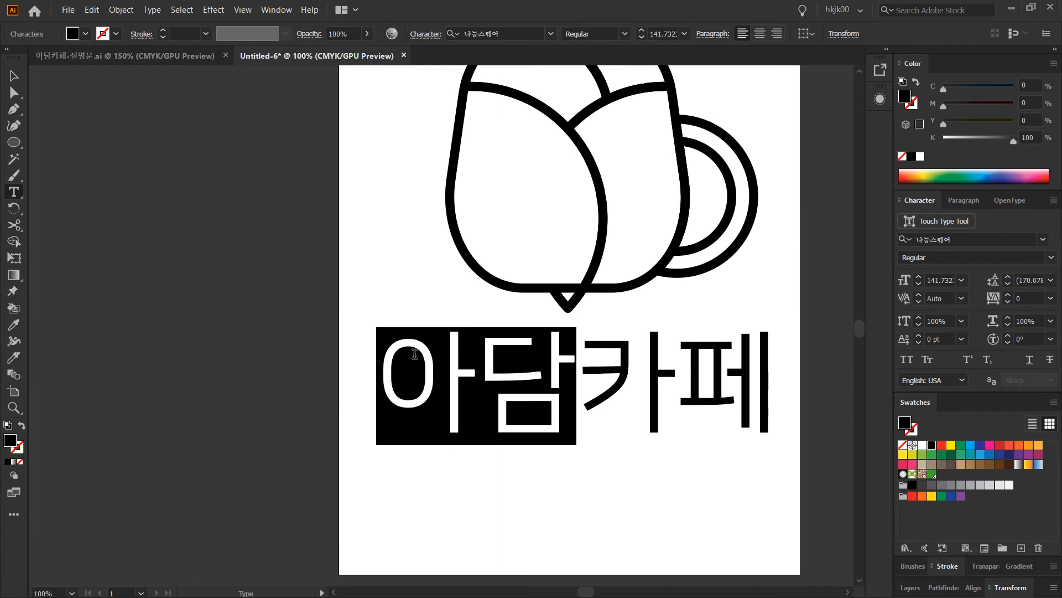
pyautogui.click(1051, 257)
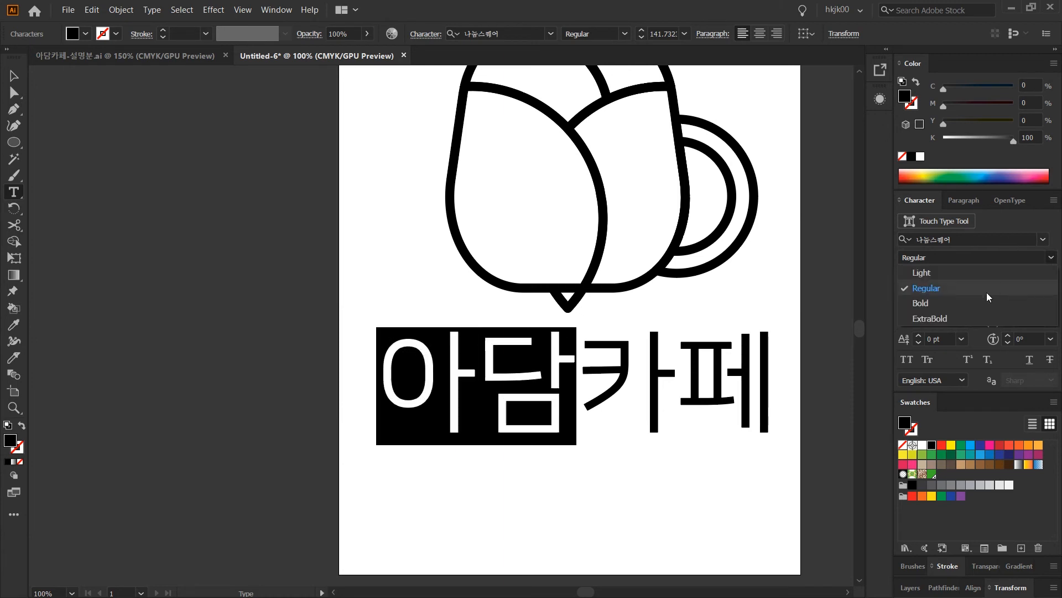
pyautogui.click(983, 302)
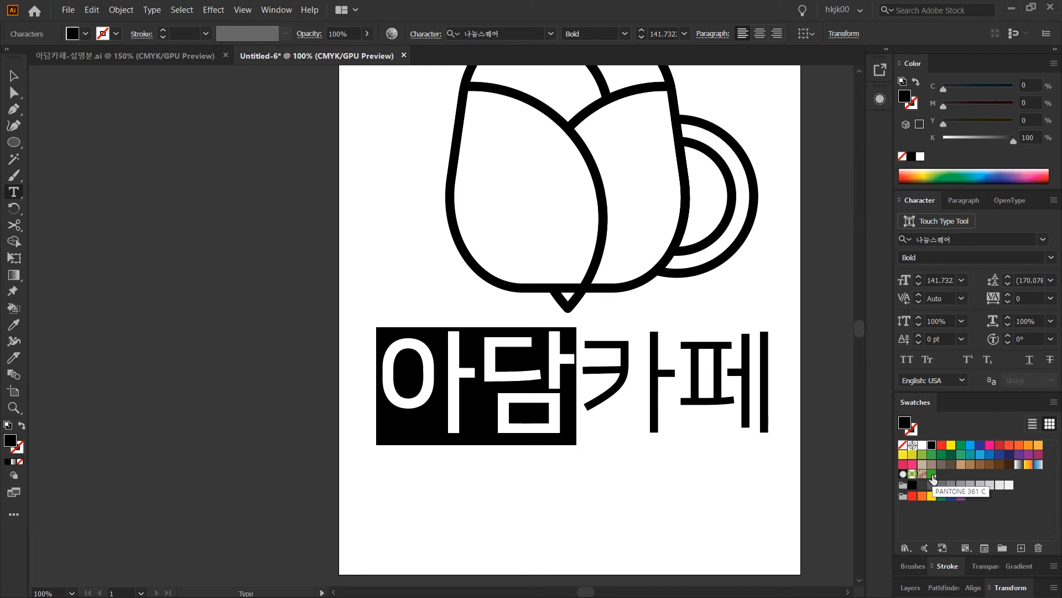
pyautogui.click(934, 477)
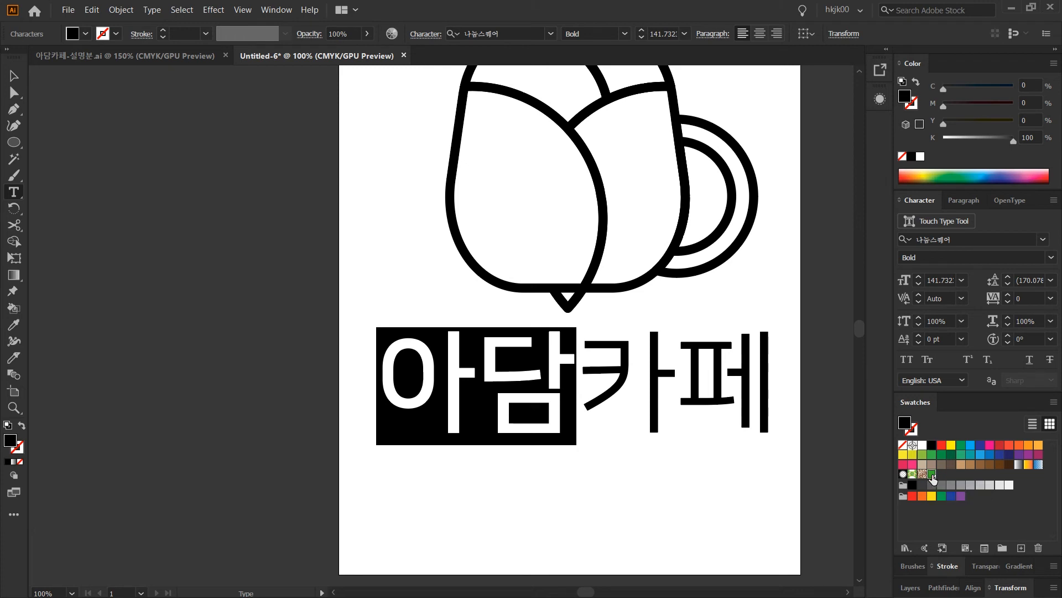
pyautogui.click(555, 423)
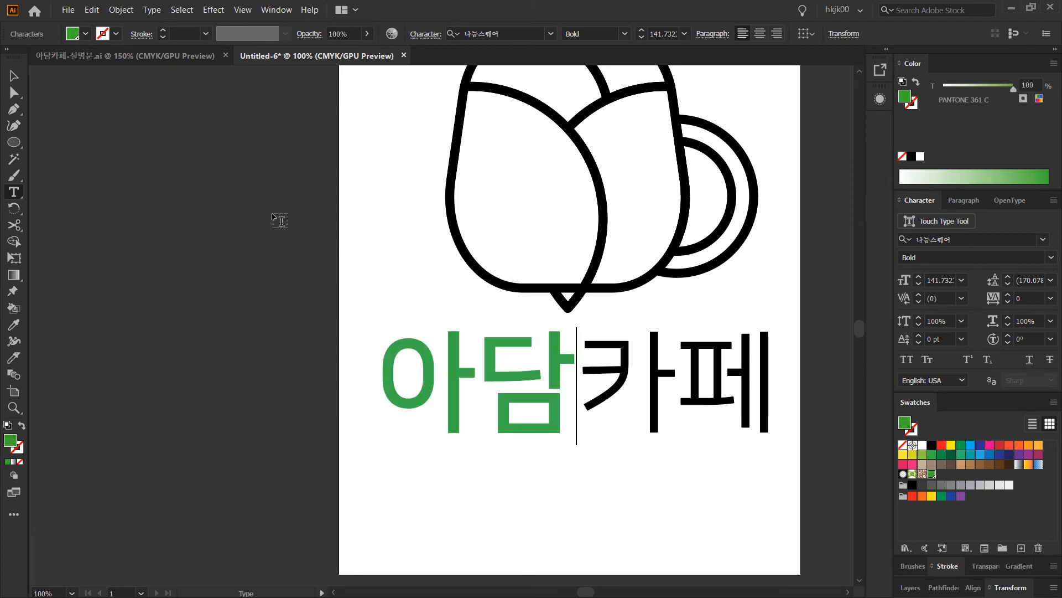
pyautogui.click(14, 76)
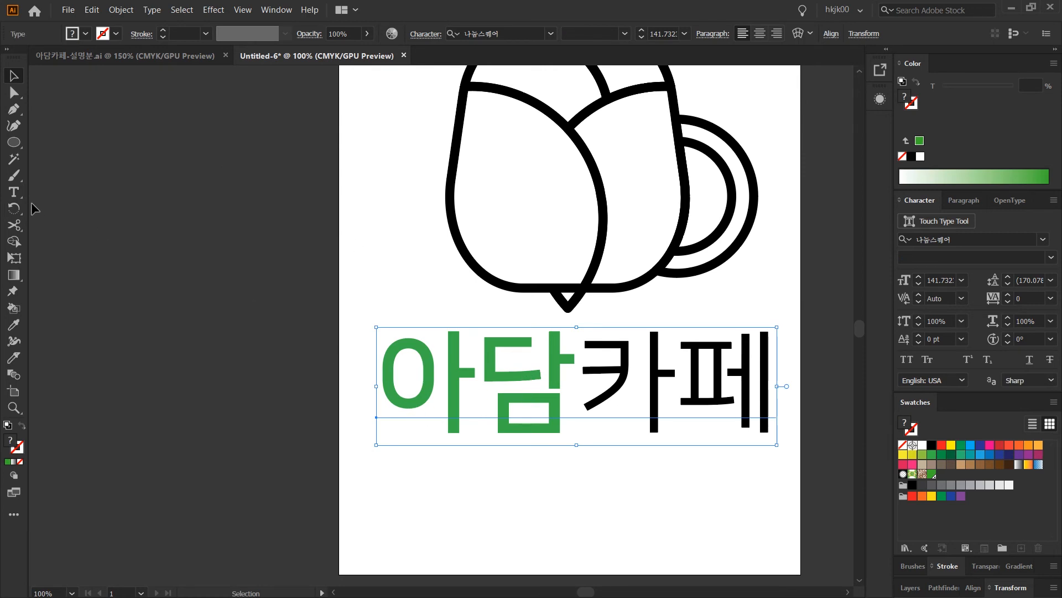
# Step: Add the tagline text '아름다움을 담은 카페' below the café name with the Type tool
pyautogui.click(14, 192)
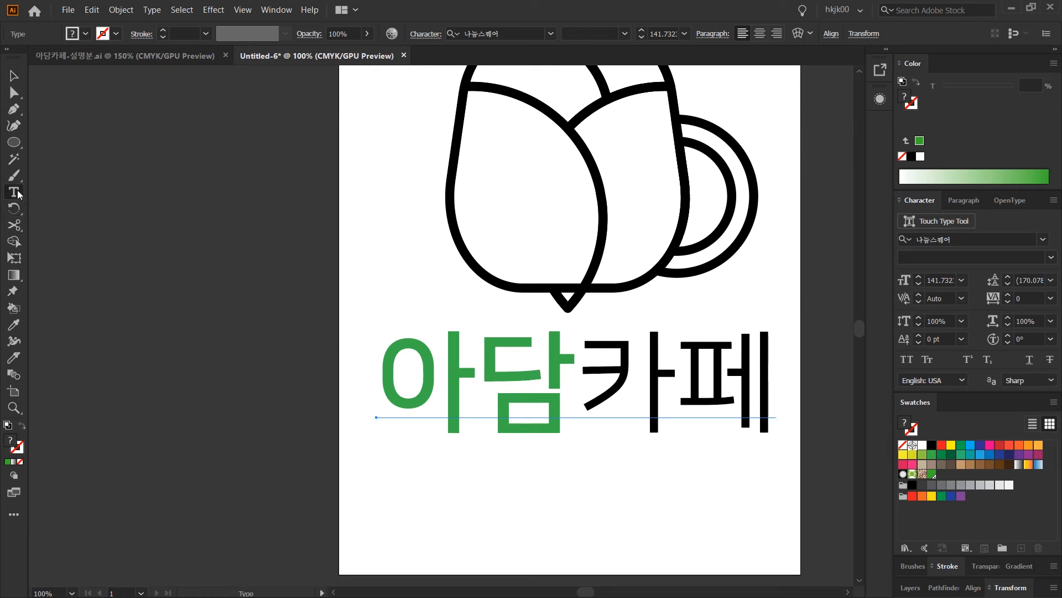
pyautogui.click(384, 515)
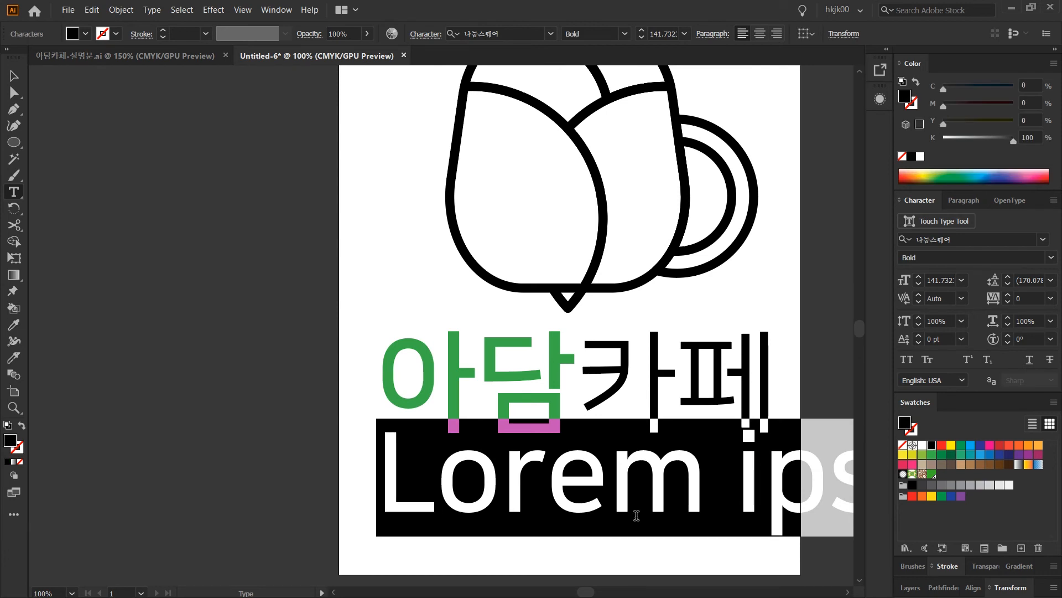
pyautogui.write('dkem')
pyautogui.press('BackSpace')
pyautogui.press('BackSpace')
pyautogui.press('BackSpace')
pyautogui.press('BackSpace')
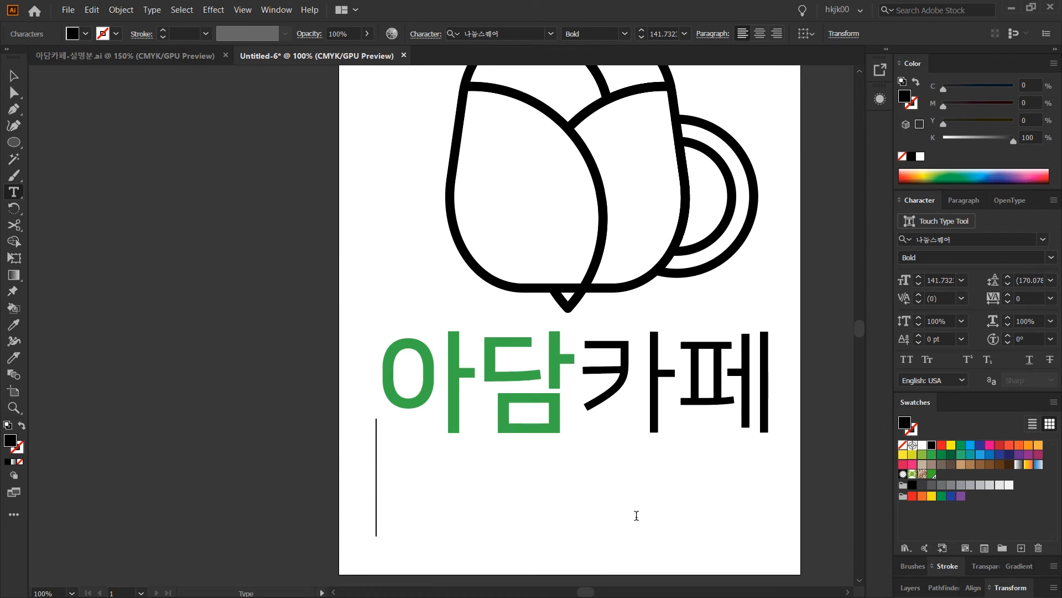
pyautogui.write('아름다움을')
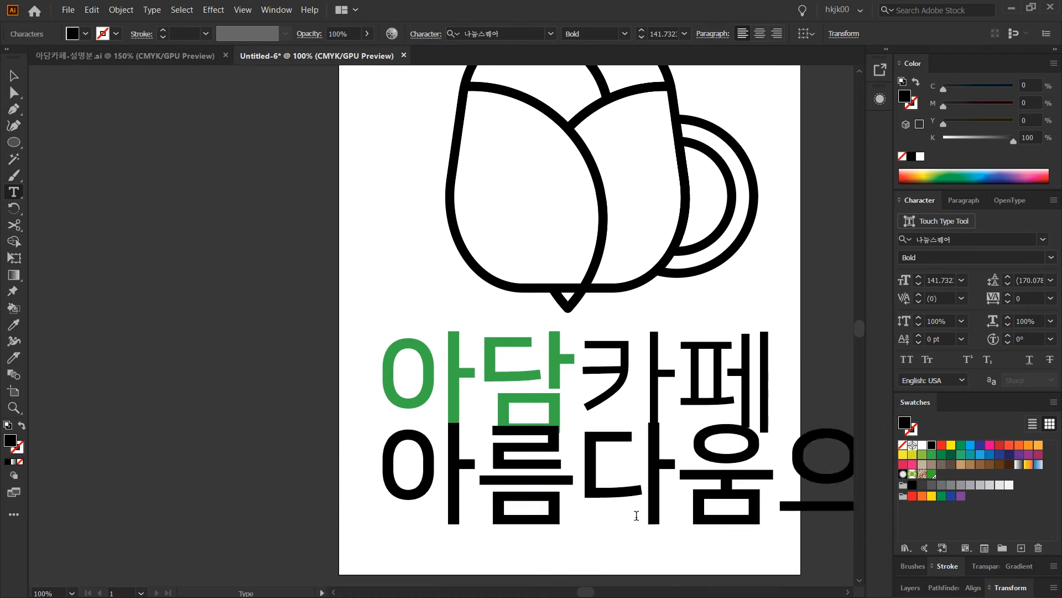
pyautogui.write(' 담은 ㅋ')
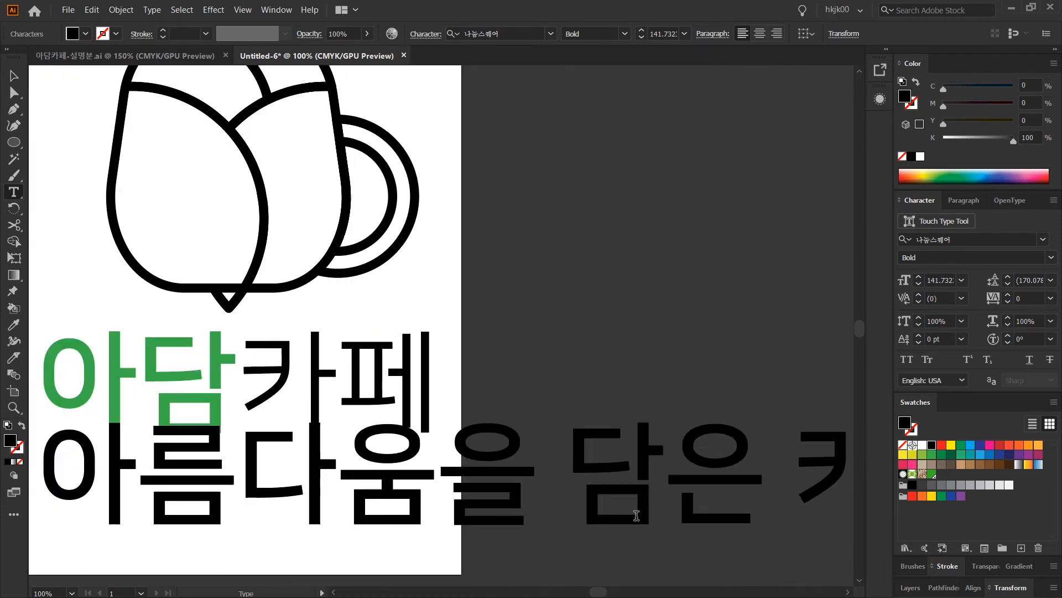
# Step: Set the tagline's font size to 20 mm
pyautogui.click(14, 76)
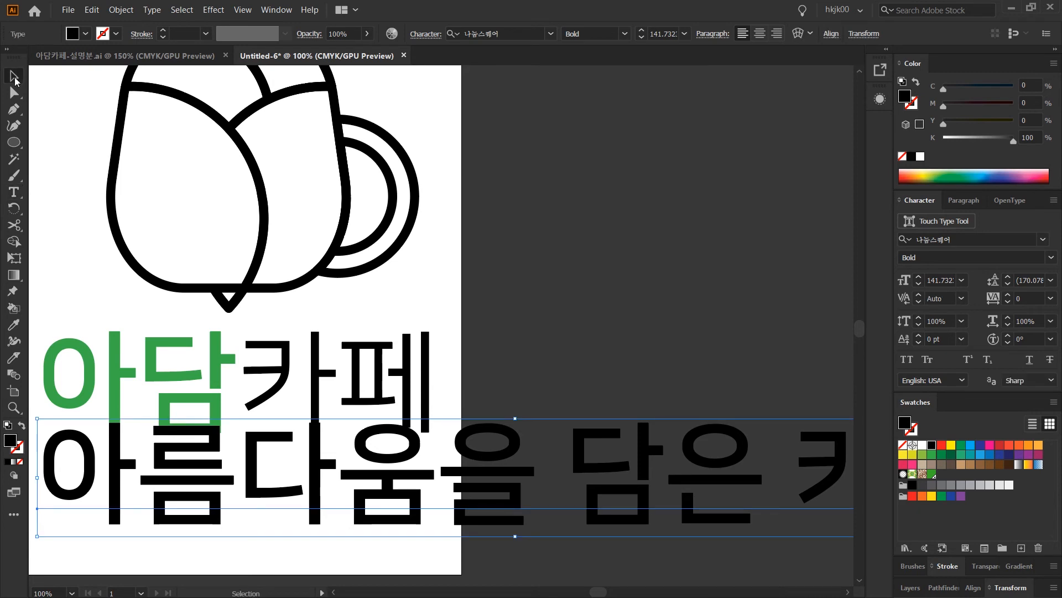
pyautogui.click(940, 280)
pyautogui.hotkey('ctrl', 'a')
pyautogui.write('20mm')
pyautogui.press('Return')
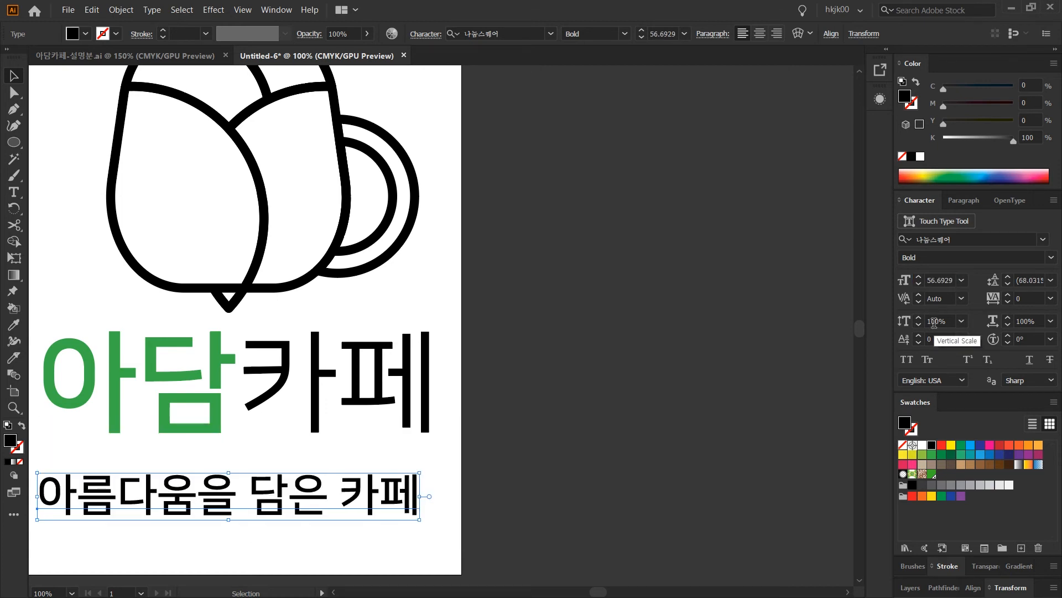
# Step: Change the tagline's font style to Regular and its fill to 70% black (K 70)
pyautogui.click(1051, 258)
pyautogui.click(926, 288)
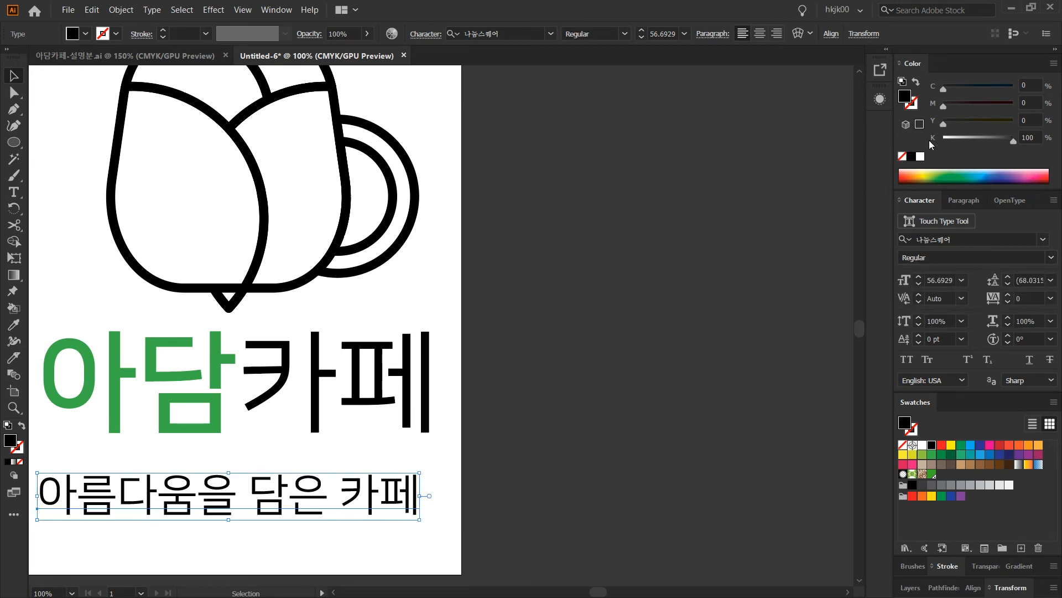
pyautogui.click(1030, 138)
pyautogui.write('가')
pyautogui.press('Return')
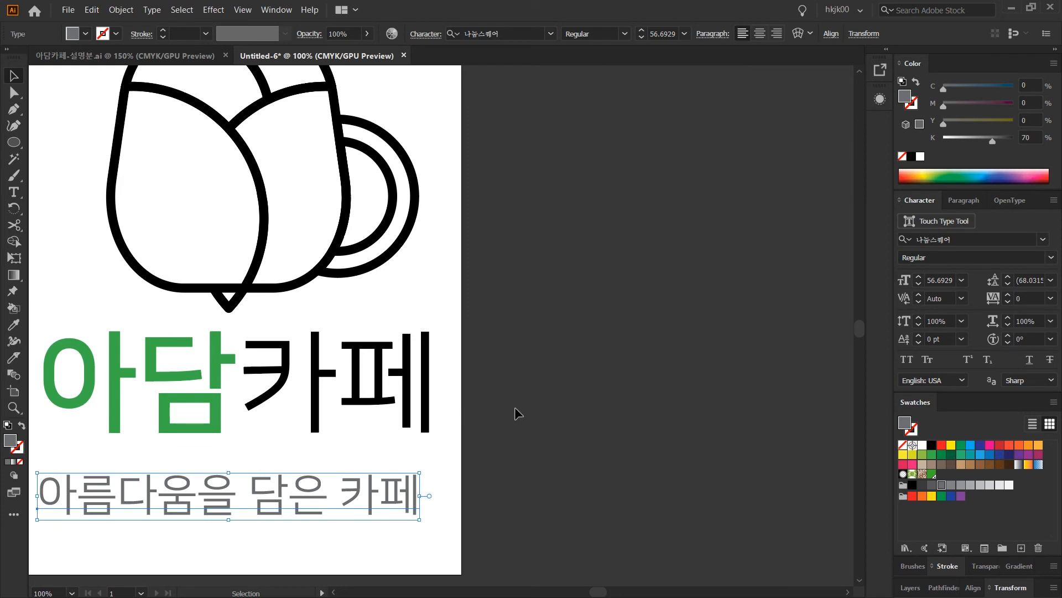
# Step: Group the leaf and all the cup outlines into one object
pyautogui.moveTo(380, 150); pyautogui.dragTo(313, 174)
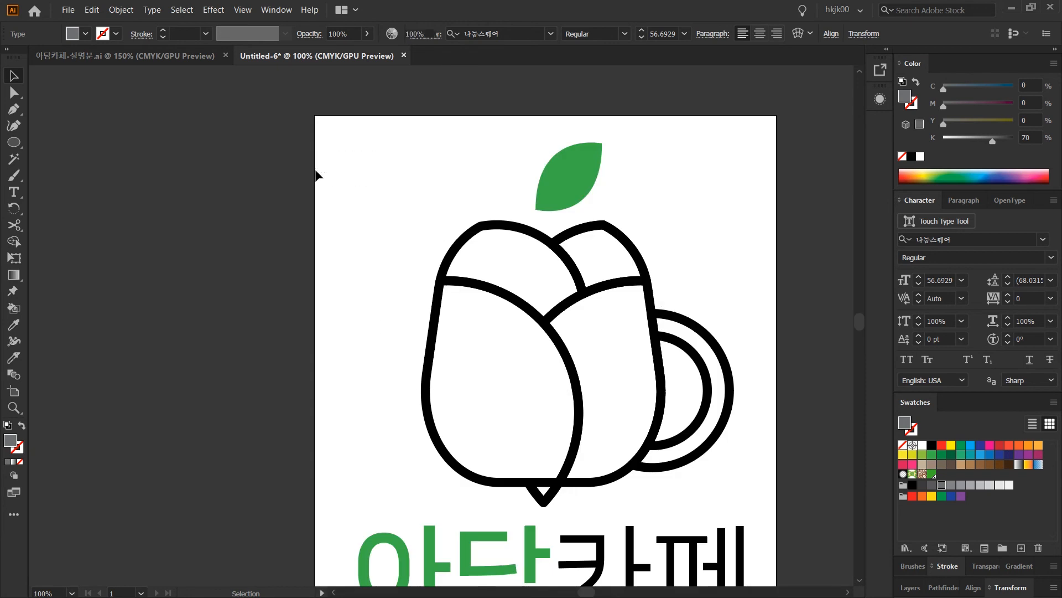
pyautogui.moveTo(361, 130)
pyautogui.mouseDown()
pyautogui.moveTo(686, 434)
pyautogui.moveTo(792, 512)
pyautogui.mouseUp()
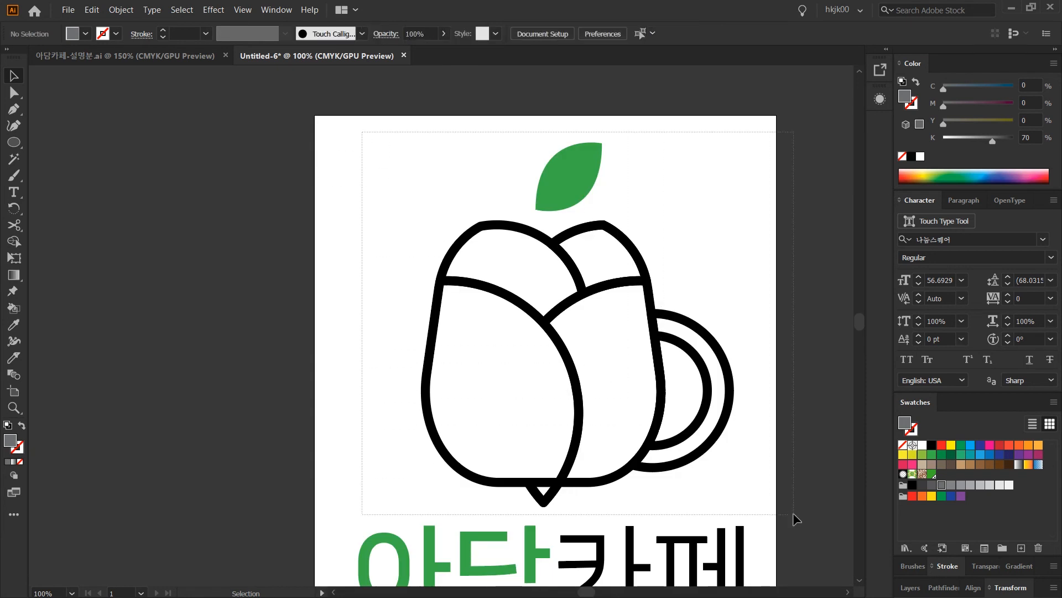
pyautogui.rightClick(641, 273)
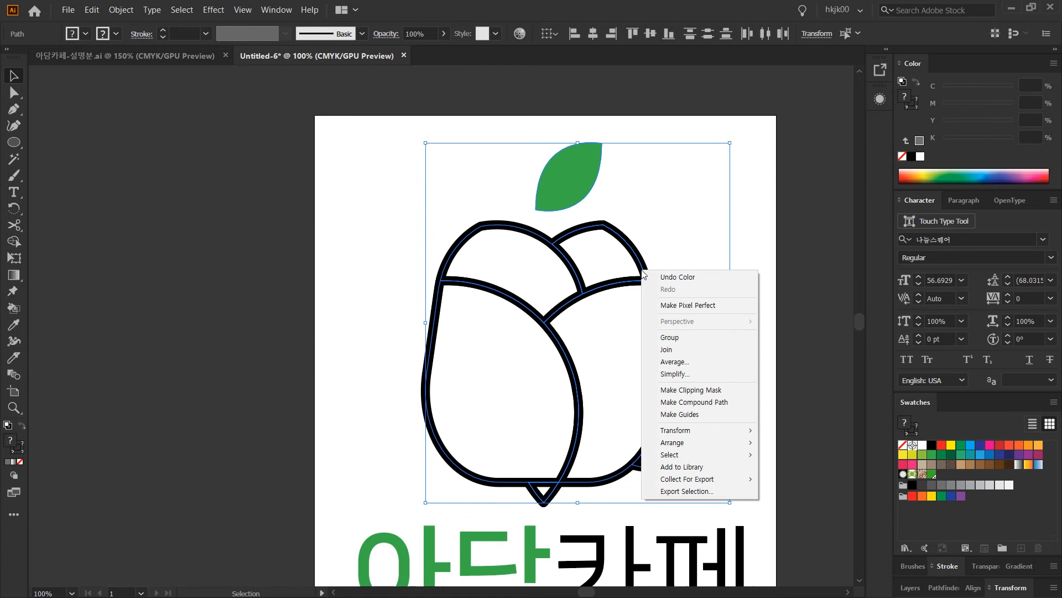
pyautogui.click(719, 339)
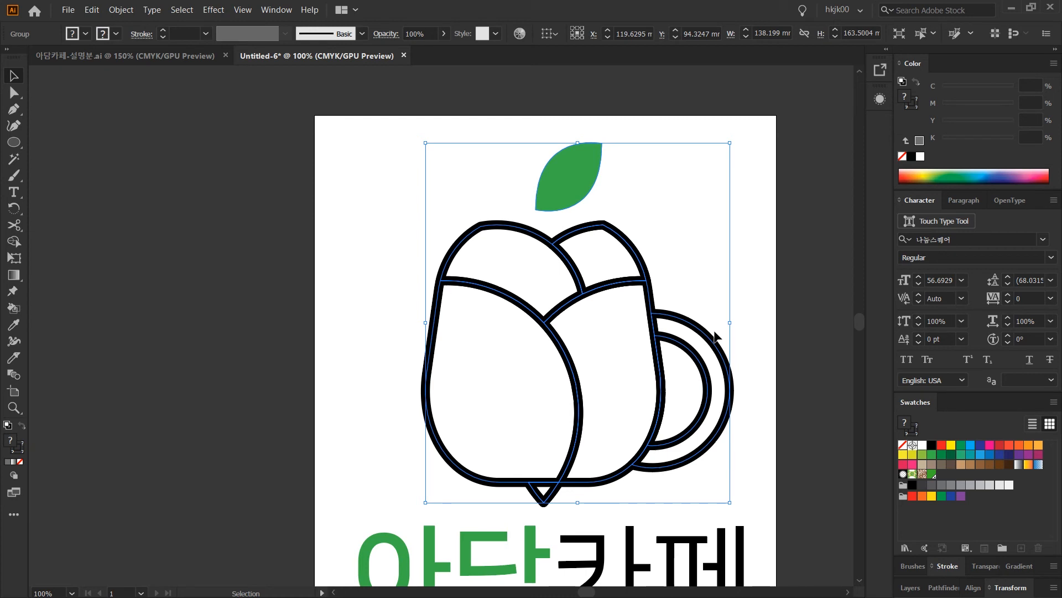
# Step: Centre the cup group, café name and tagline horizontally on the artboard, and deselect them
pyautogui.keyDown('ctrl'); pyautogui.keyDown('alt'); pyautogui.click(695, 348); pyautogui.keyUp('alt'); pyautogui.keyUp('ctrl')
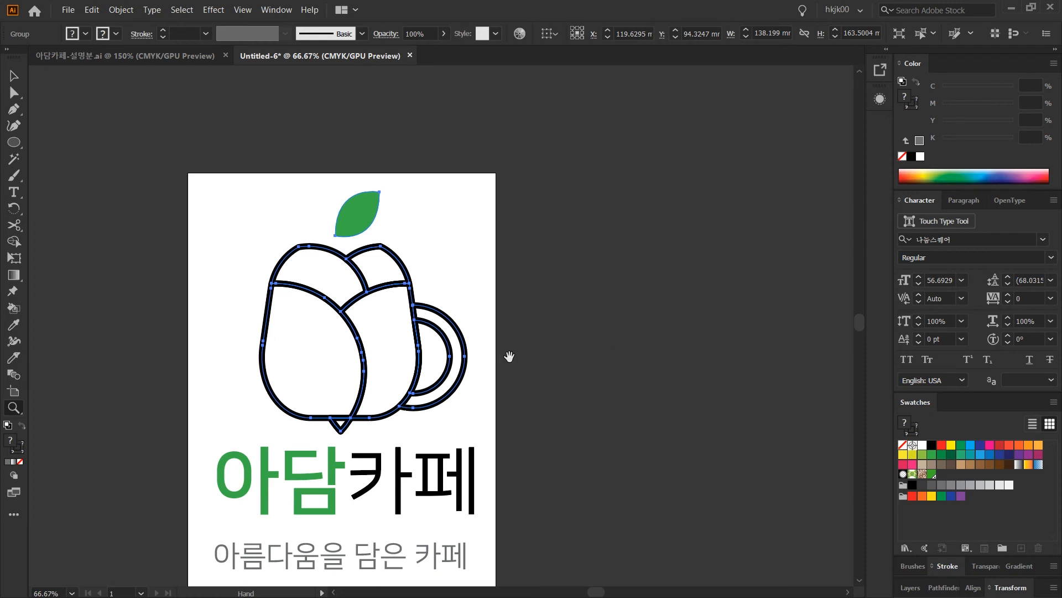
pyautogui.moveTo(509, 357); pyautogui.dragTo(585, 287)
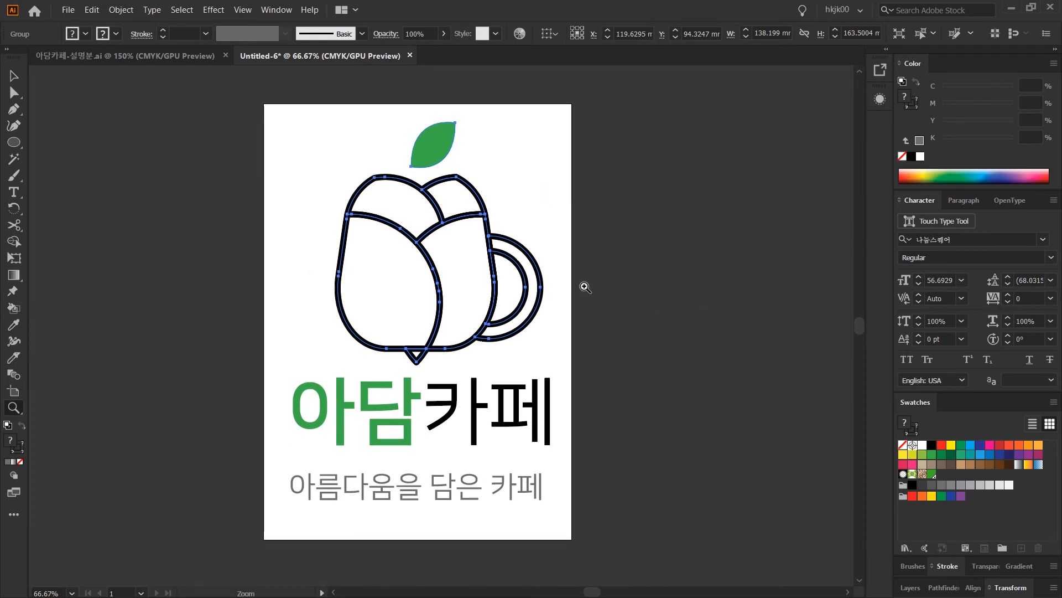
pyautogui.keyDown('shift'); pyautogui.click(326, 500); pyautogui.keyUp('shift')
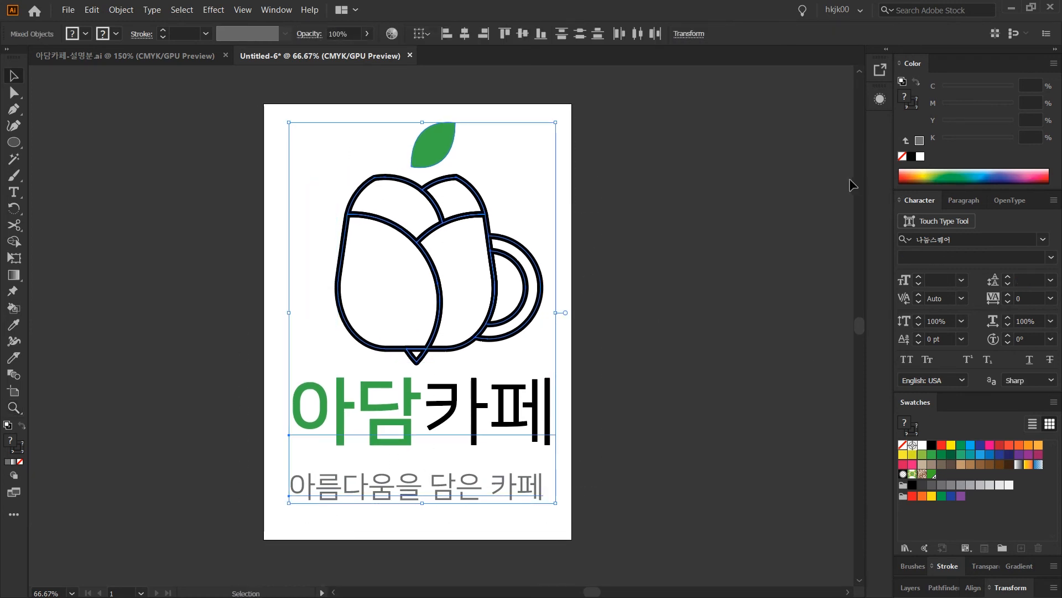
pyautogui.click(973, 588)
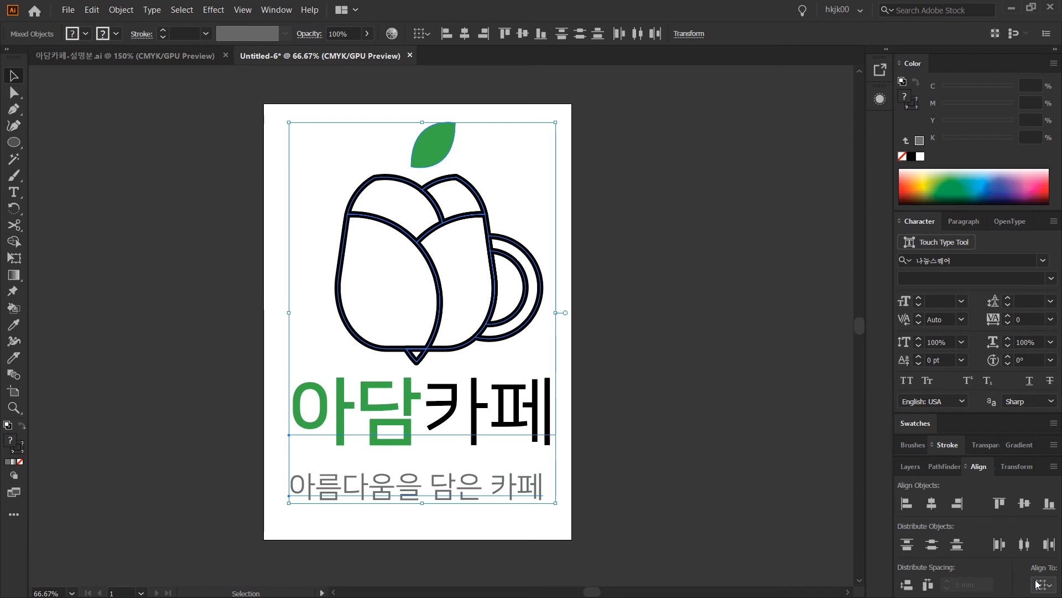
pyautogui.click(1037, 584)
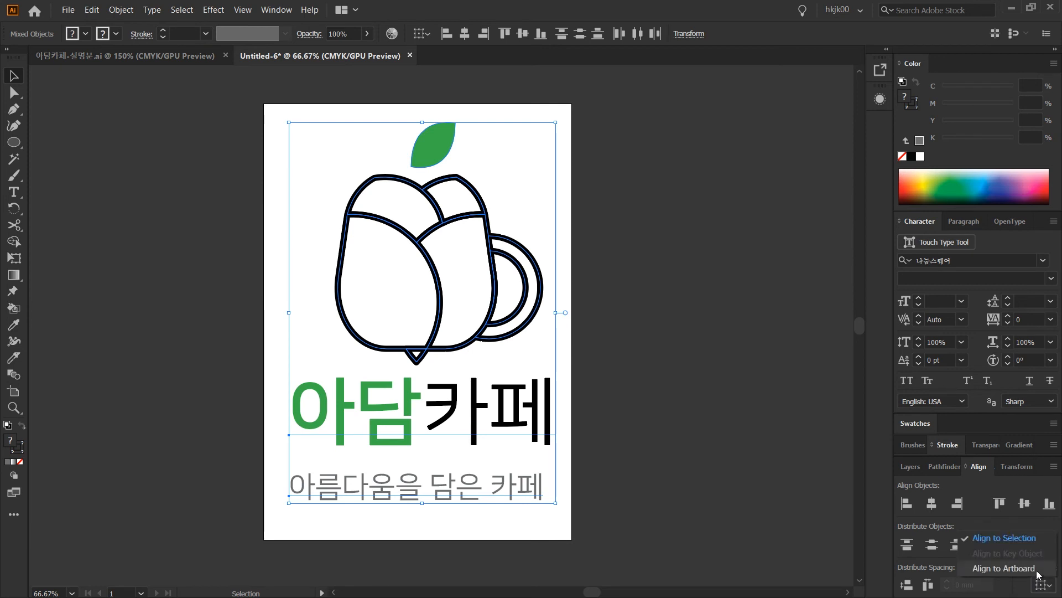
pyautogui.click(1015, 567)
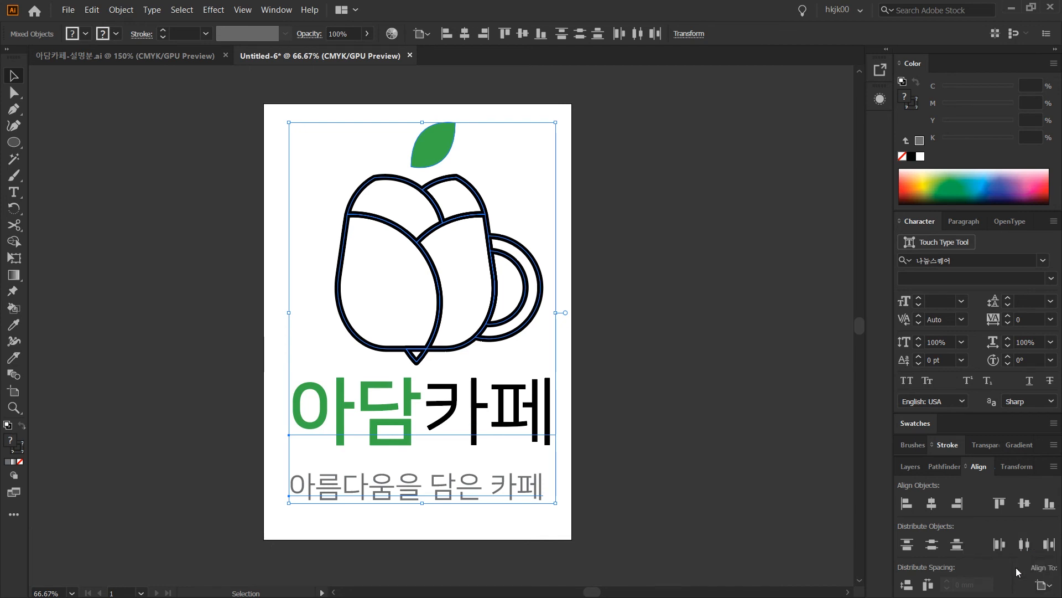
pyautogui.click(929, 504)
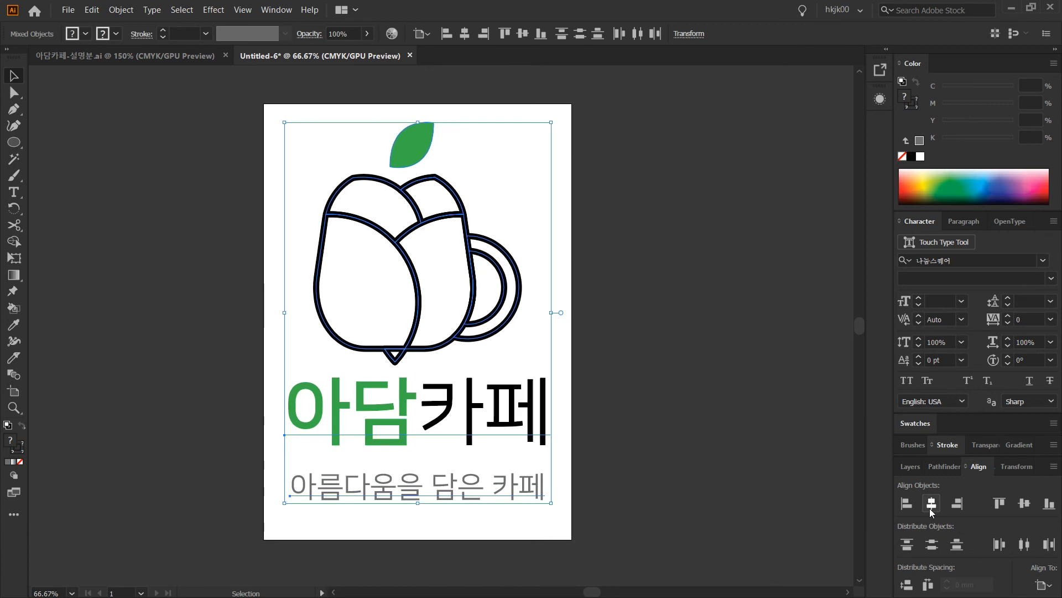
pyautogui.click(288, 350)
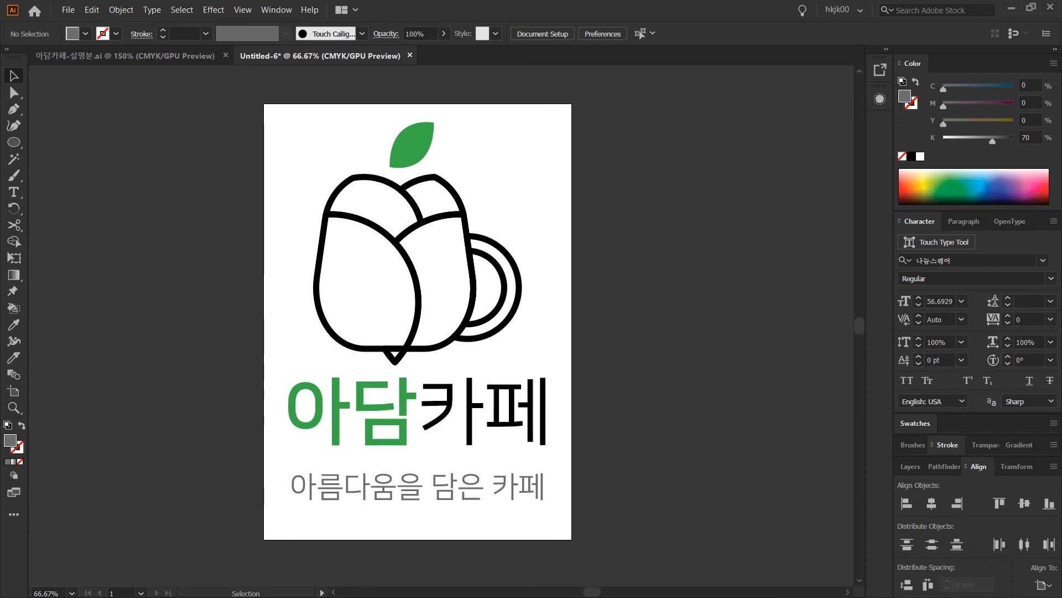
# Step: Move the cup and leaf group sideways so it overhangs the artboard's right edge
pyautogui.click(414, 143)
pyautogui.moveTo(414, 142); pyautogui.dragTo(539, 147)
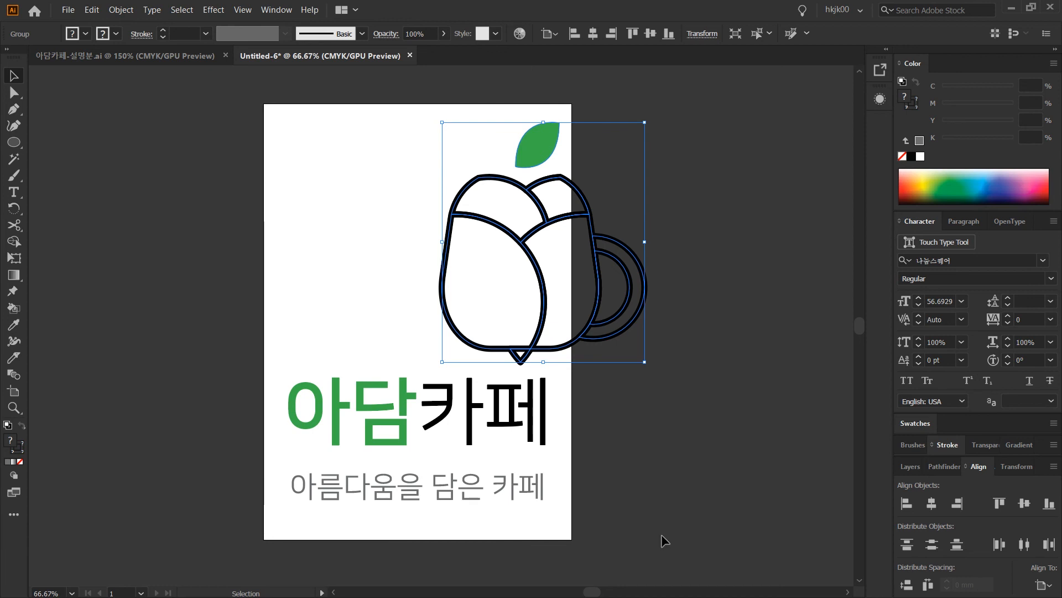
# Step: Centre the cup group and tagline horizontally on the café name '아담카페' as the key object, and deselect everything
pyautogui.moveTo(712, 554); pyautogui.dragTo(314, 125)
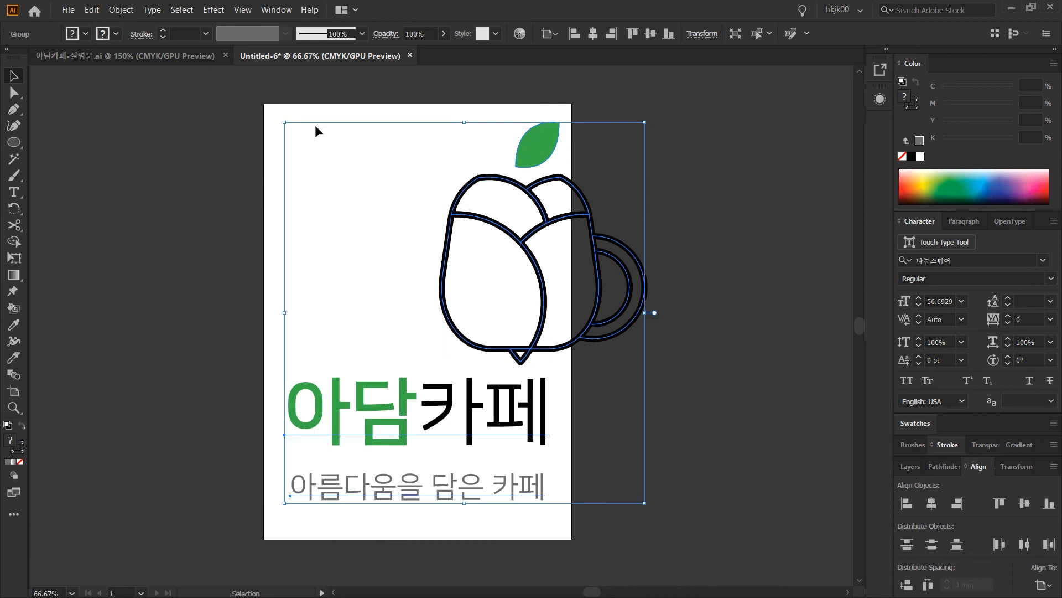
pyautogui.click(377, 385)
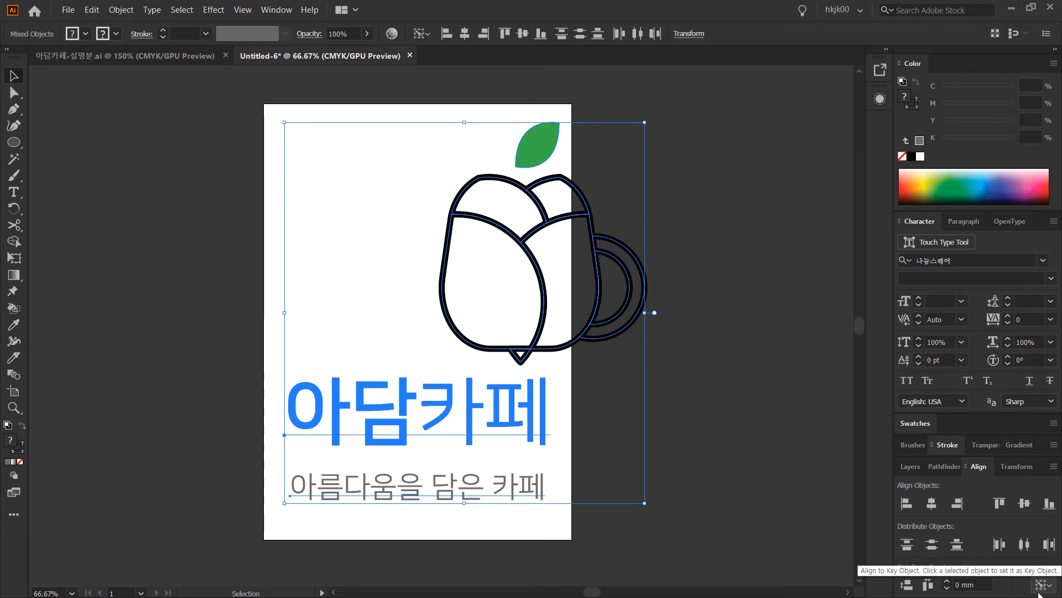
pyautogui.click(932, 504)
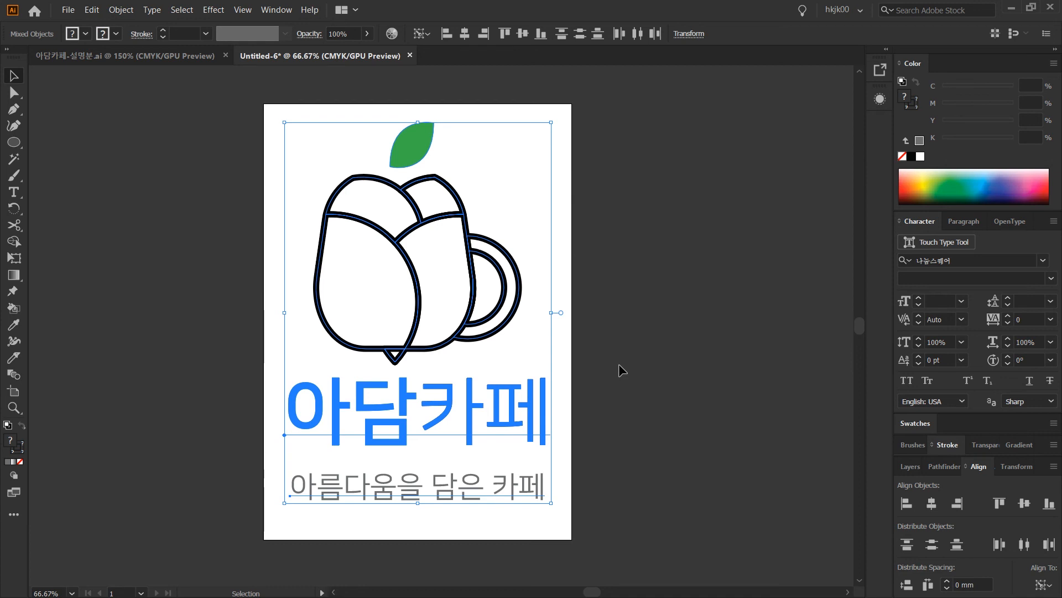
pyautogui.click(671, 372)
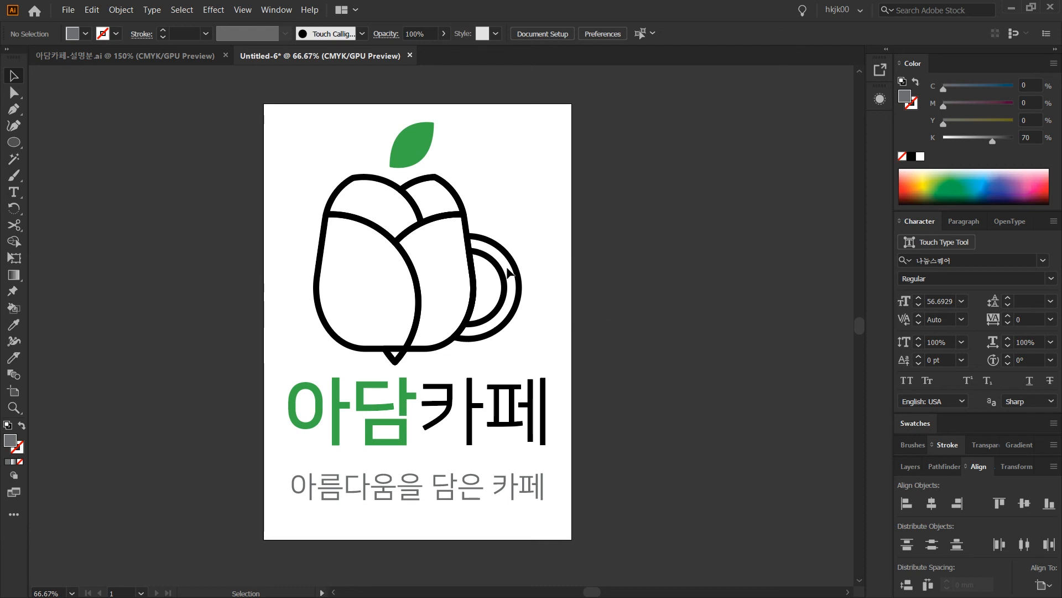
# Step: Close the reference document 아담카페-설명분.ai, leaving the logo document open
pyautogui.click(227, 61)
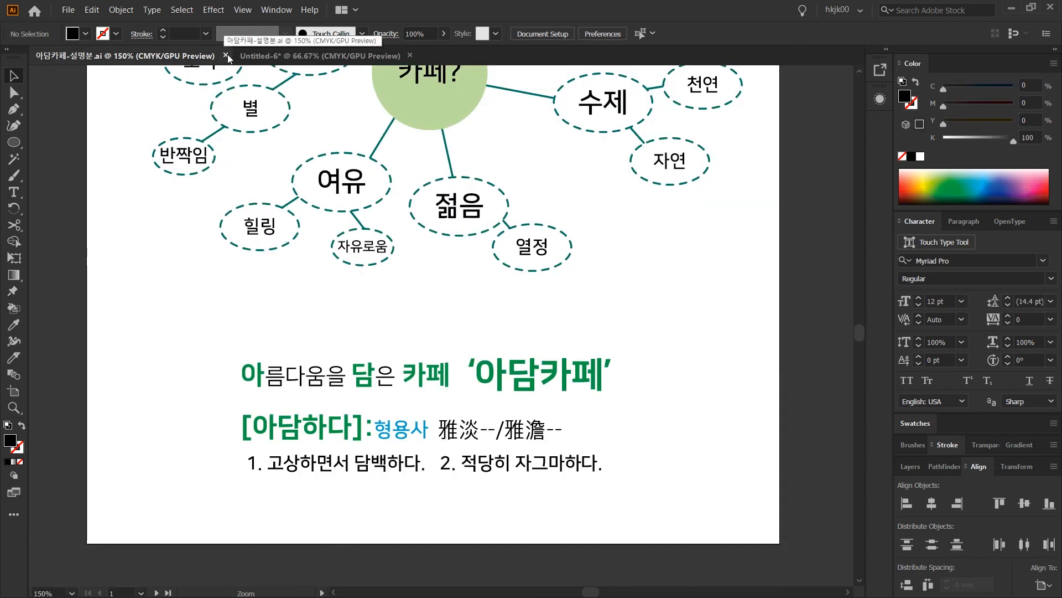
pyautogui.click(227, 55)
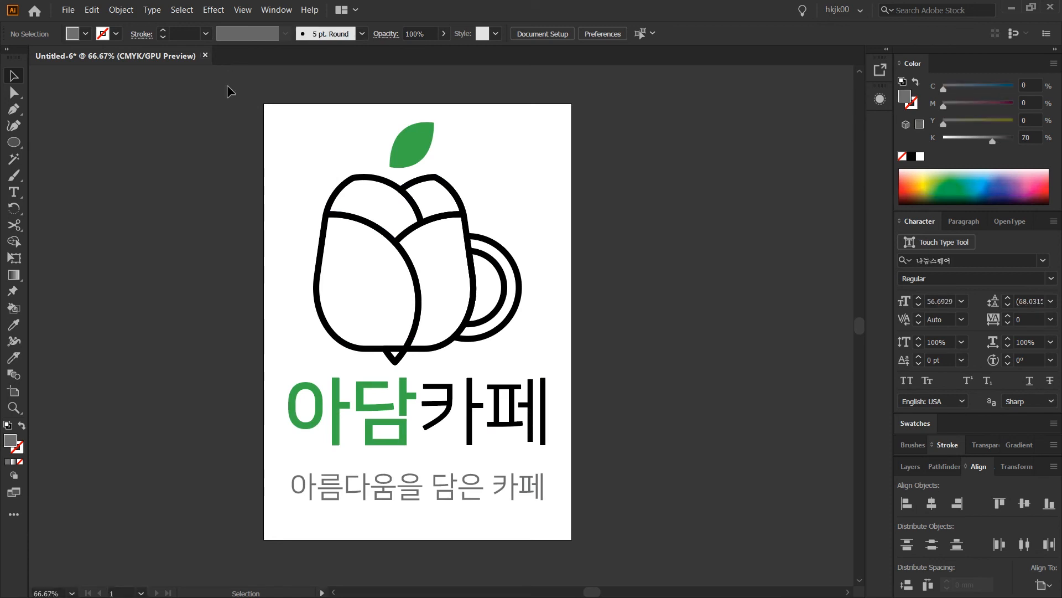